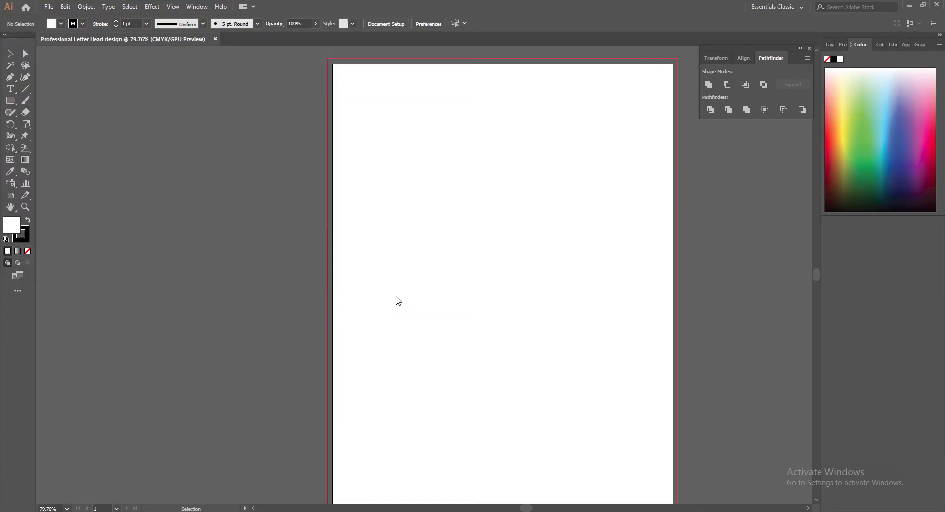
Confirm saving as Professional Letter Head design.ai and view the artboard at 78% zoom.
{"action": "left_click", "coordinate": [506, 397]}
{"action": "left_click", "coordinate": [60, 509]}
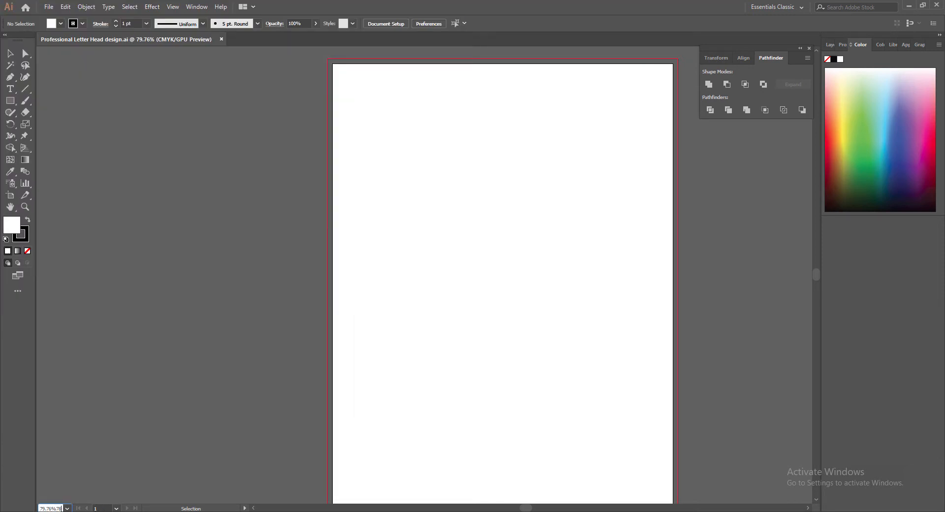
{"action": "type", "text": "78"}
{"action": "key", "text": "Return"}
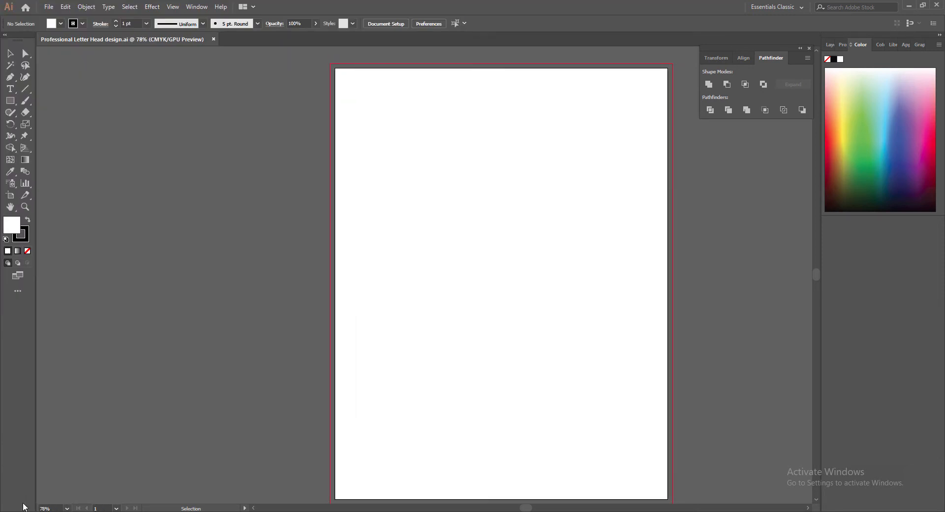
{"action": "scroll", "coordinate": [812, 481], "scroll_direction": "down", "scroll_amount": 1}
{"action": "left_click_drag", "start_coordinate": [527, 508], "coordinate": [534, 507]}
{"action": "scroll", "coordinate": [593, 457], "scroll_direction": "up", "scroll_amount": 1}
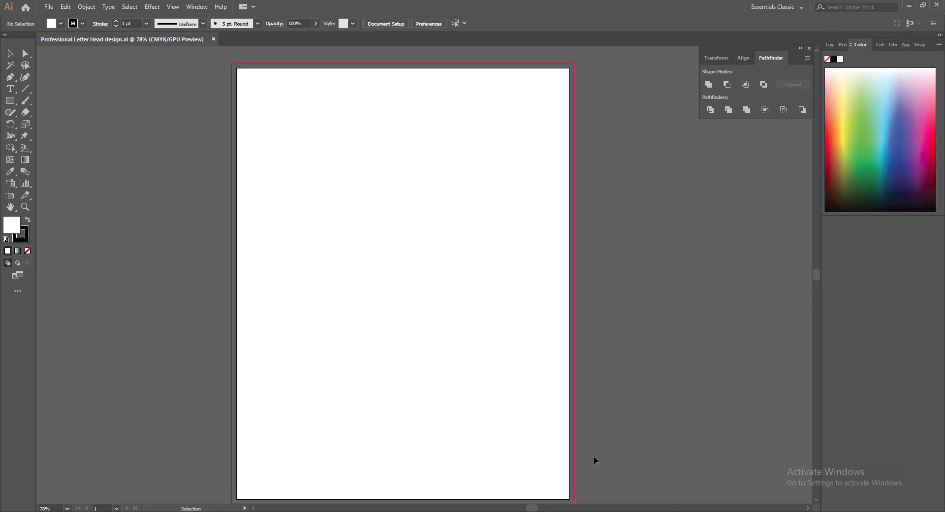
{"action": "scroll", "coordinate": [593, 457], "scroll_direction": "down", "scroll_amount": 1}
{"action": "scroll", "coordinate": [593, 457], "scroll_direction": "up", "scroll_amount": 1}
{"action": "left_click_drag", "start_coordinate": [816, 275], "coordinate": [817, 276]}
{"action": "left_click_drag", "start_coordinate": [532, 508], "coordinate": [530, 507]}
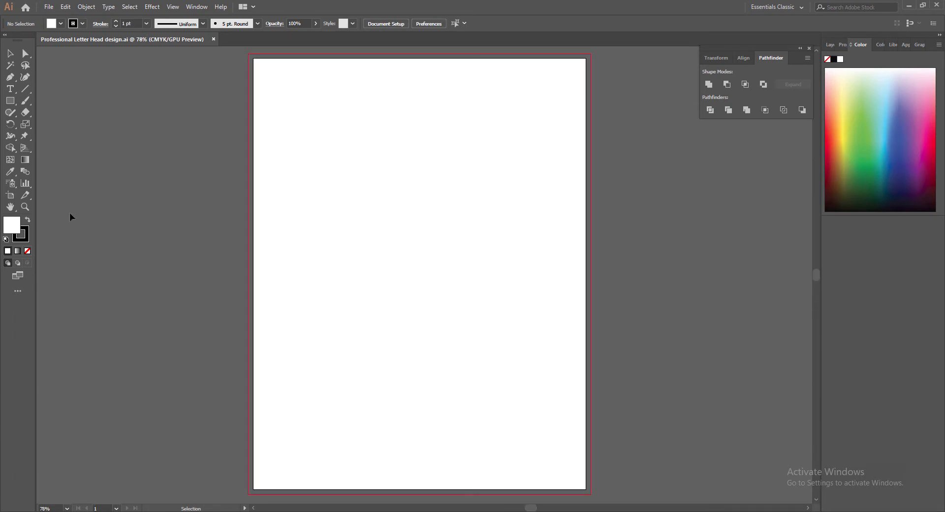
Draw an 8.25 × 10.75 in page rectangle and convert it into margin guides.
{"action": "left_click", "coordinate": [11, 101]}
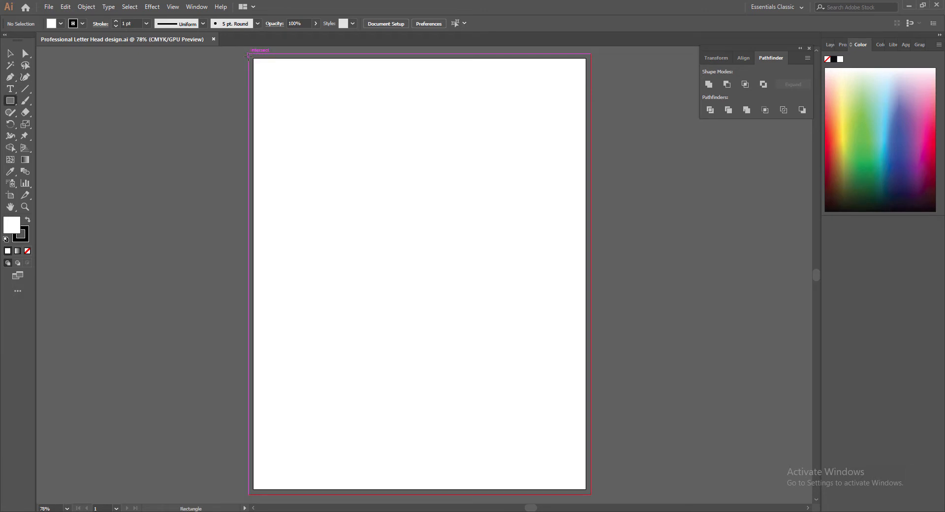
{"action": "left_click_drag", "start_coordinate": [250, 55], "coordinate": [407, 302]}
{"action": "key", "text": "ctrl+z"}
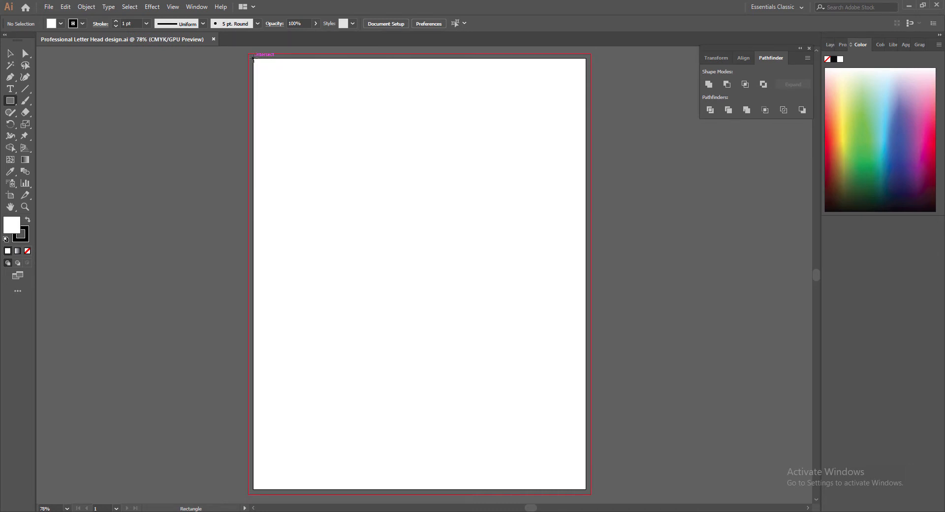
{"action": "mouse_move", "coordinate": [254, 59]}
{"action": "left_mouse_down"}
{"action": "mouse_move", "coordinate": [338, 205]}
{"action": "mouse_move", "coordinate": [591, 493]}
{"action": "mouse_move", "coordinate": [582, 488]}
{"action": "left_mouse_up"}
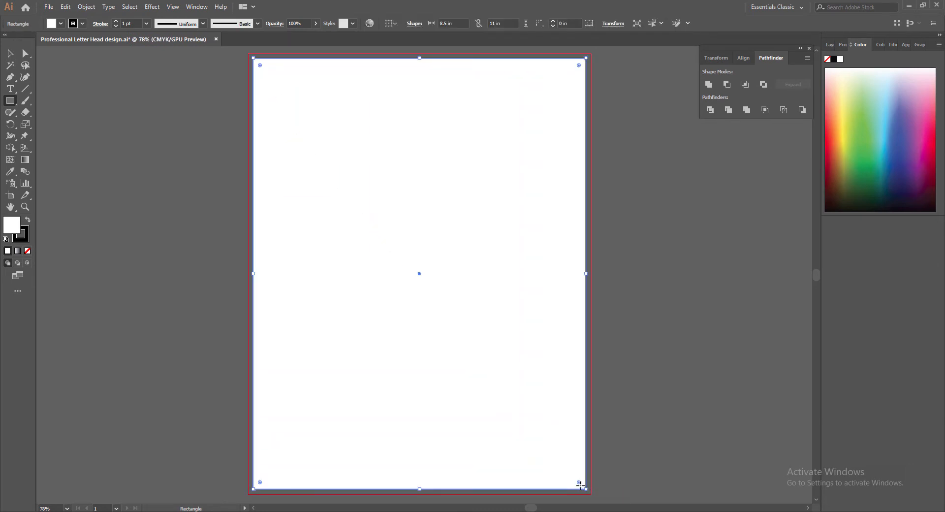
{"action": "left_click", "coordinate": [445, 23]}
{"action": "double_click", "coordinate": [494, 24]}
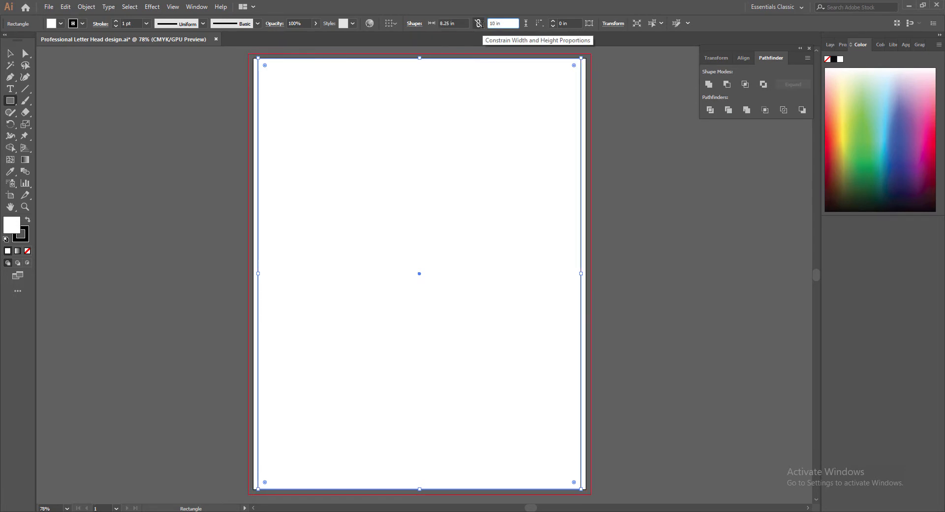
{"action": "type", "text": "10.75"}
{"action": "key", "text": "Return"}
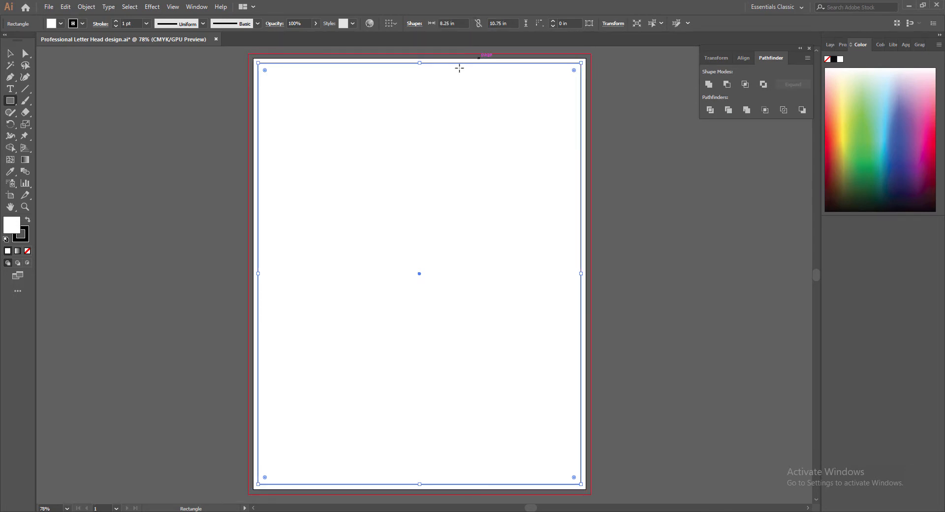
{"action": "right_click", "coordinate": [294, 63]}
{"action": "left_click", "coordinate": [324, 192]}
{"action": "key", "text": "v"}
{"action": "left_click", "coordinate": [136, 147]}
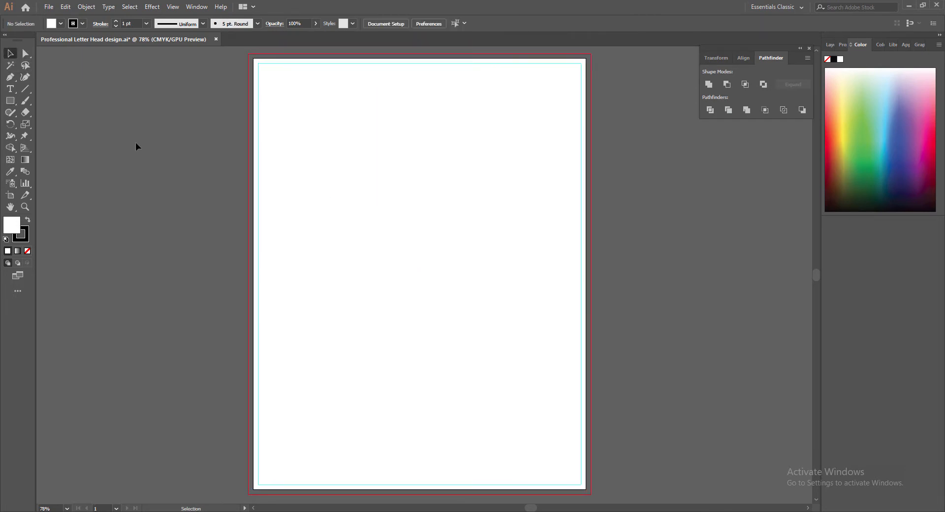
Draw a rectangle covering the full bleed area and save the document.
{"action": "key", "text": "m"}
{"action": "left_click_drag", "start_coordinate": [249, 54], "coordinate": [591, 494]}
{"action": "key", "text": "v"}
{"action": "left_click", "coordinate": [660, 286]}
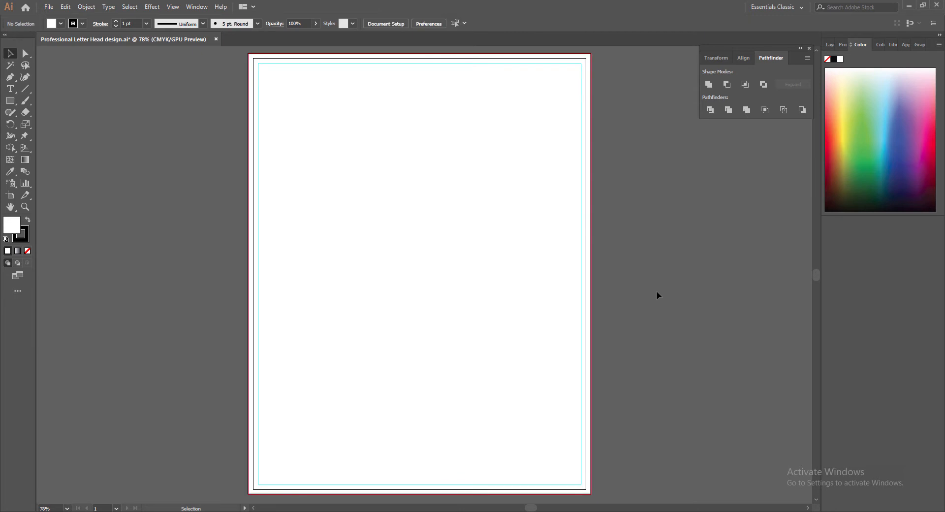
{"action": "key", "text": "ctrl+s"}
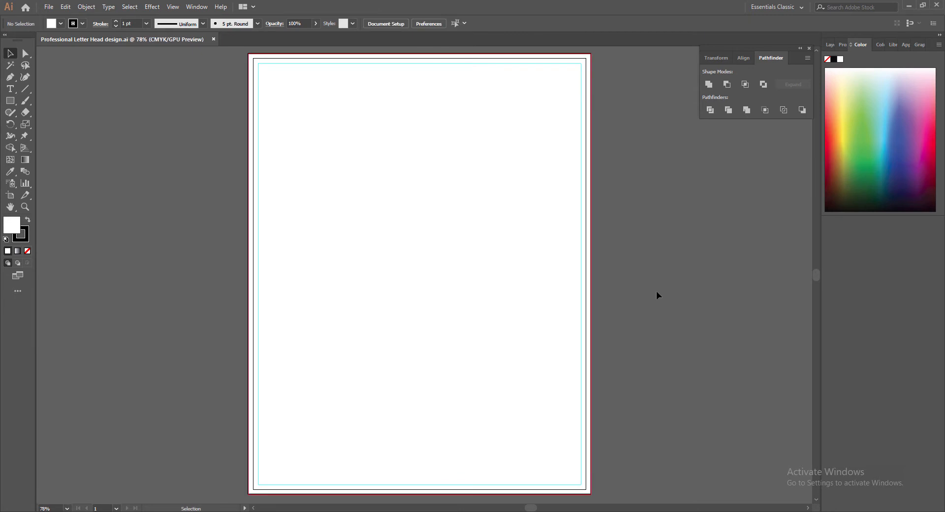
Remove the stroke from the bleed-size background rectangle.
{"action": "left_click", "coordinate": [288, 268]}
{"action": "left_click", "coordinate": [23, 239]}
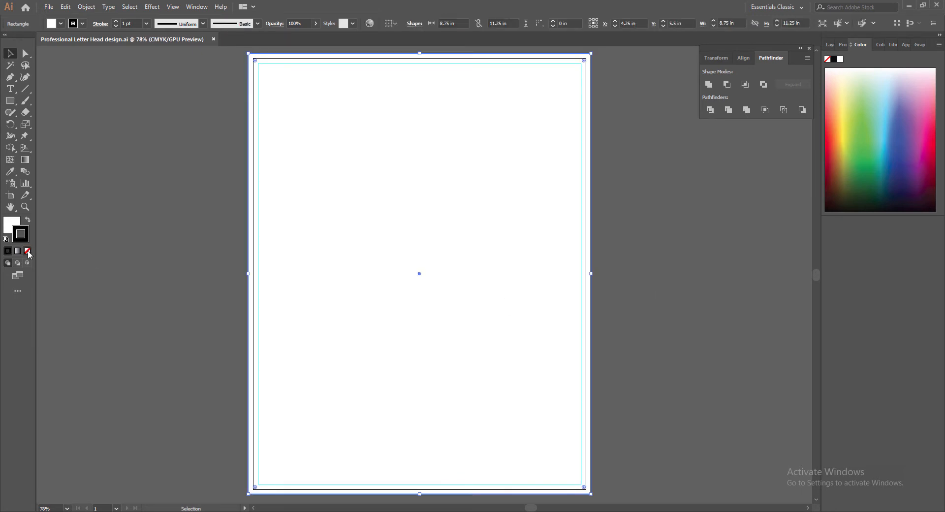
{"action": "left_click", "coordinate": [27, 250]}
{"action": "left_click", "coordinate": [8, 226]}
{"action": "left_click", "coordinate": [98, 274]}
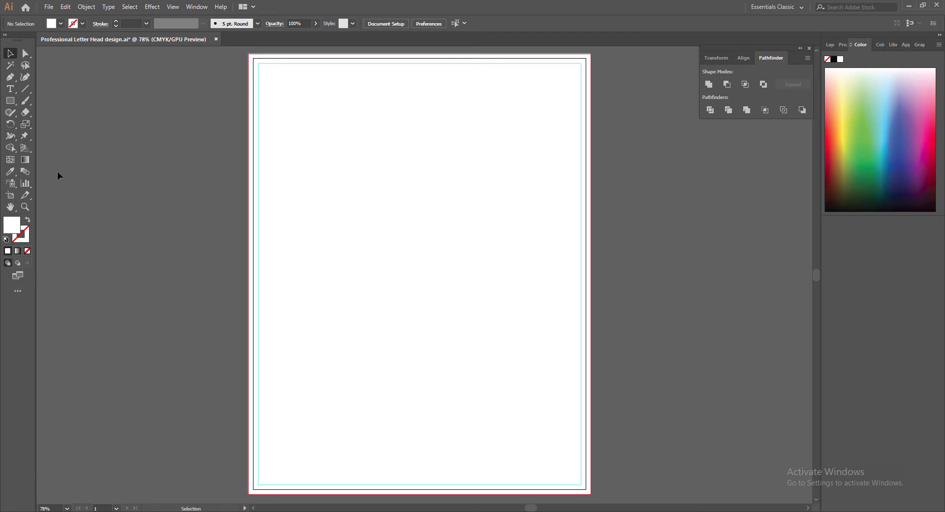
{"action": "left_click", "coordinate": [10, 79]}
Pen-draw a closed header shape curving from the left edge down to the right edge, closed via the top corners.
{"action": "left_click", "coordinate": [247, 87]}
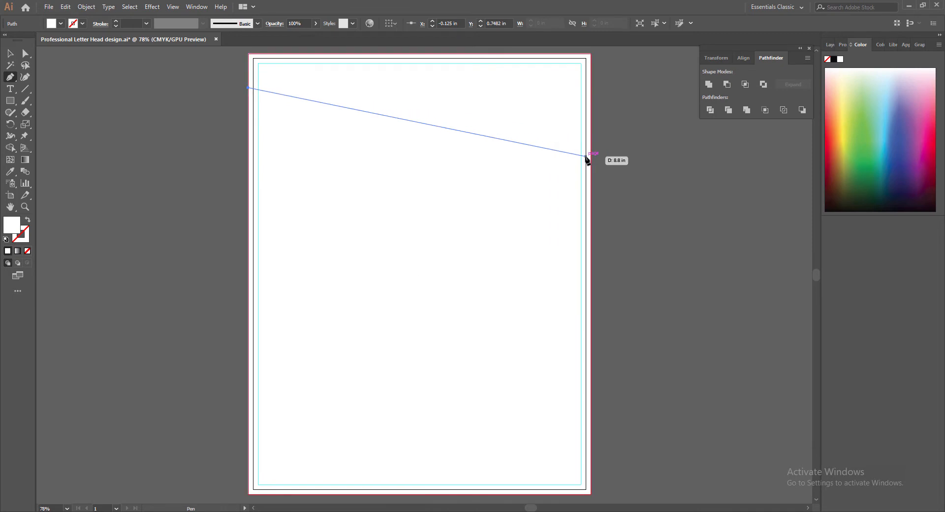
{"action": "left_click_drag", "start_coordinate": [591, 169], "coordinate": [760, 326]}
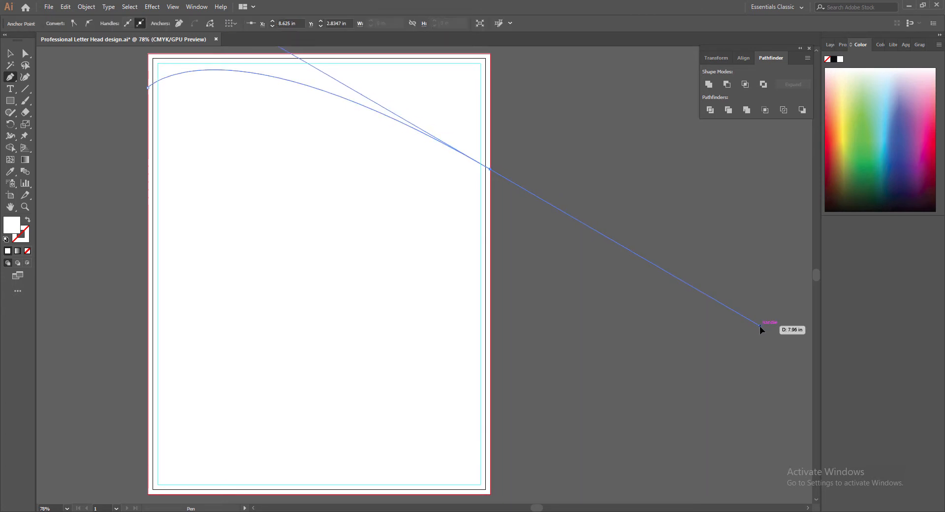
{"action": "left_click", "coordinate": [490, 169]}
{"action": "key", "text": "ctrl+z"}
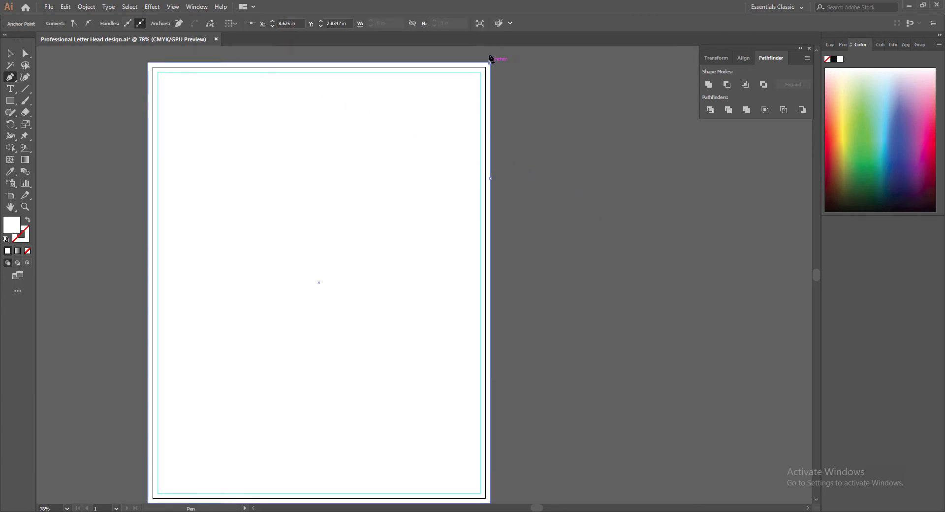
{"action": "left_click", "coordinate": [491, 62]}
{"action": "left_click", "coordinate": [148, 63]}
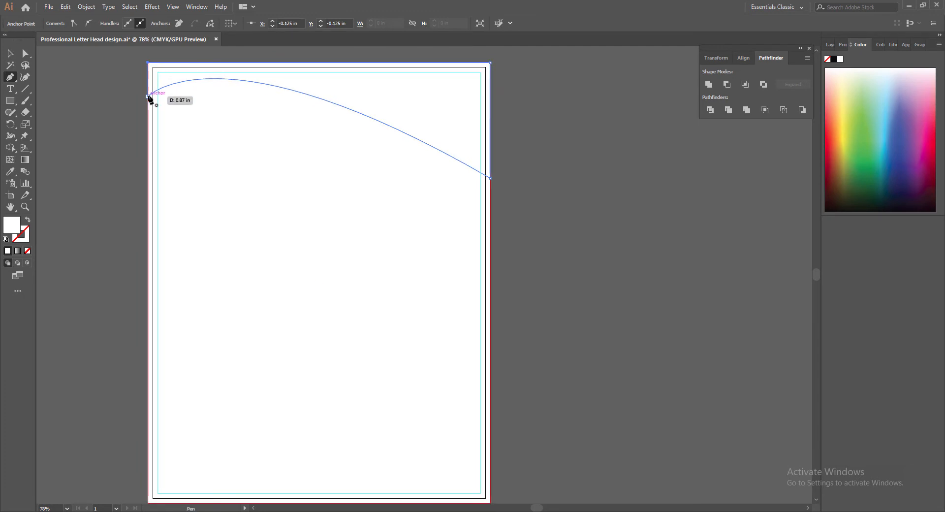
{"action": "left_click", "coordinate": [149, 96]}
{"action": "left_click", "coordinate": [10, 53]}
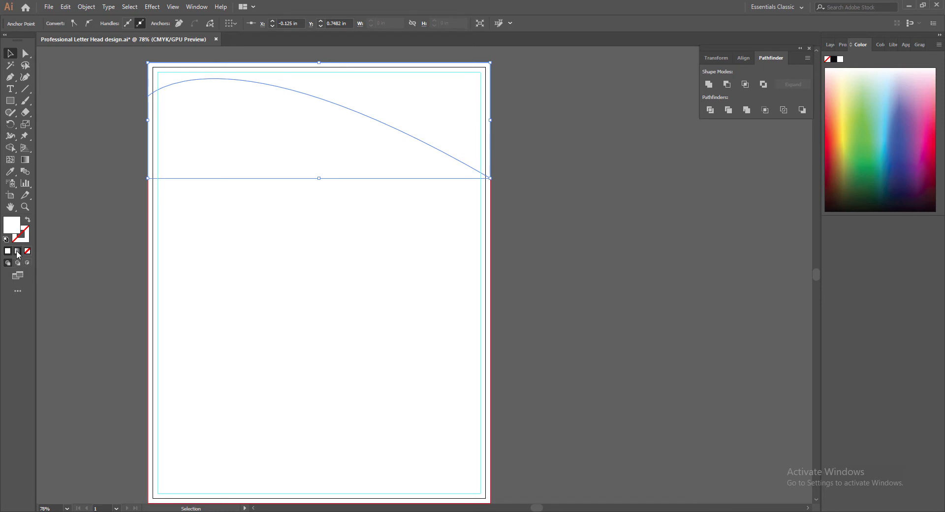
Give the wave a gradient fill with a light blue left stop at cyan 45.
{"action": "left_click", "coordinate": [17, 250]}
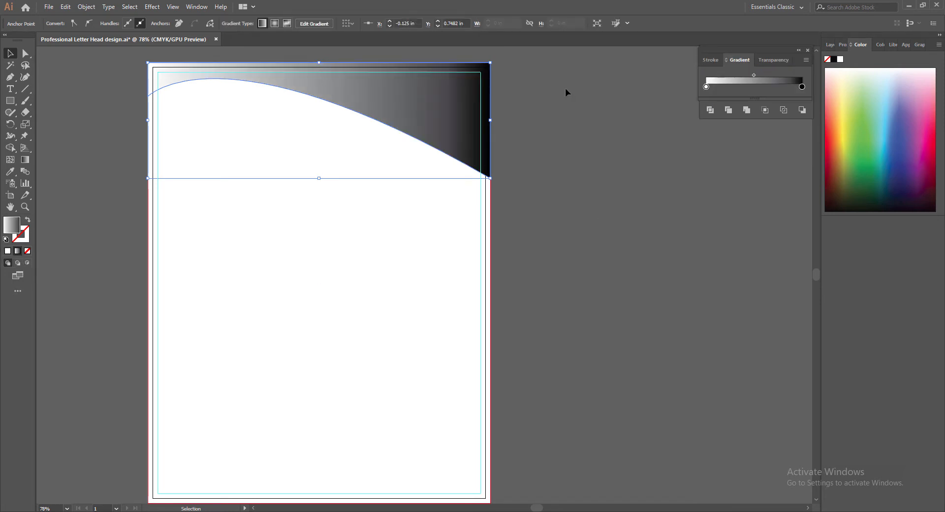
{"action": "double_click", "coordinate": [707, 87]}
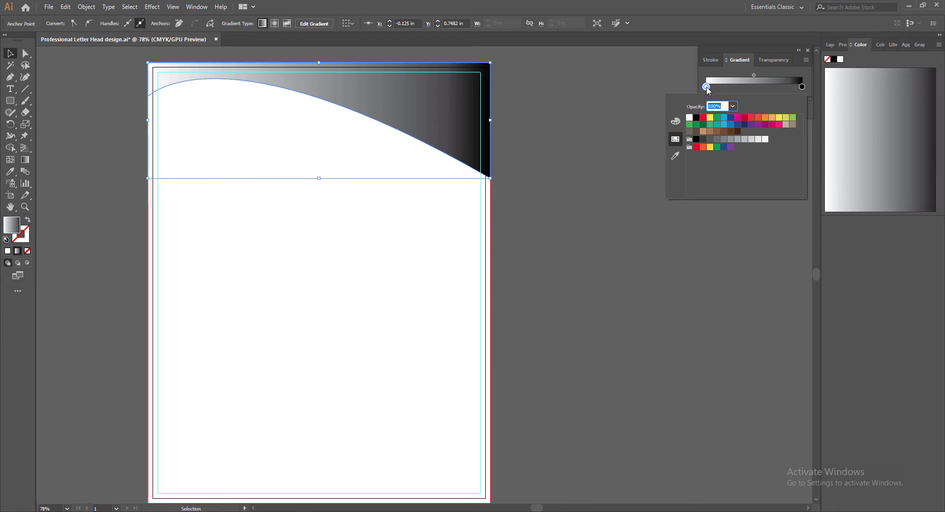
{"action": "left_click", "coordinate": [724, 125]}
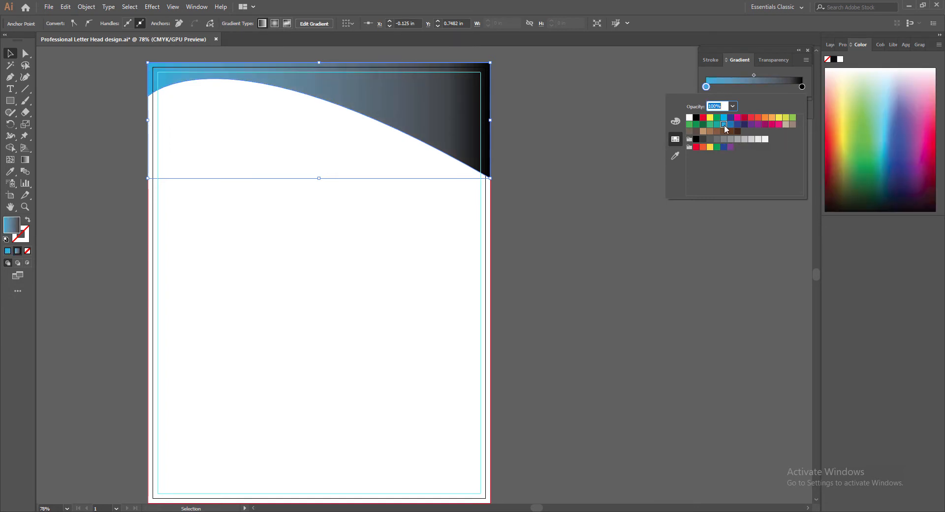
{"action": "left_click", "coordinate": [676, 122]}
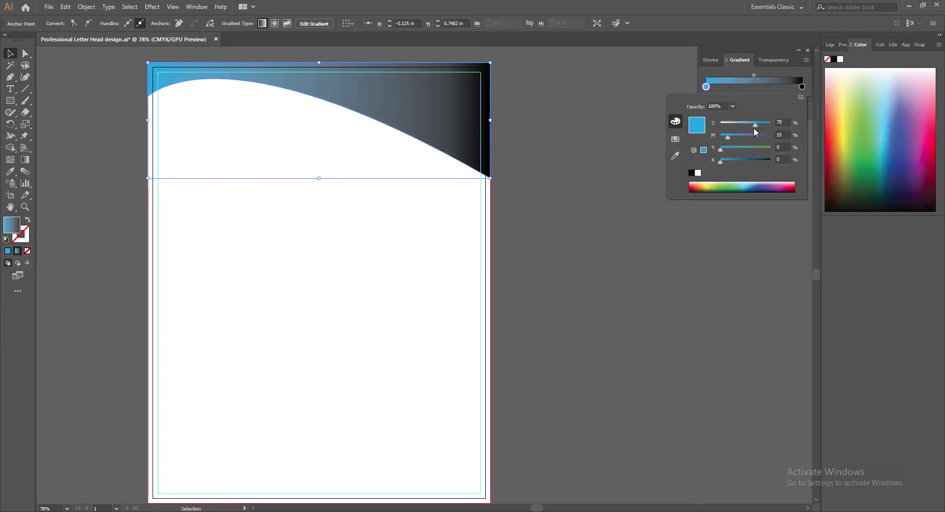
{"action": "left_click_drag", "start_coordinate": [755, 125], "coordinate": [743, 126]}
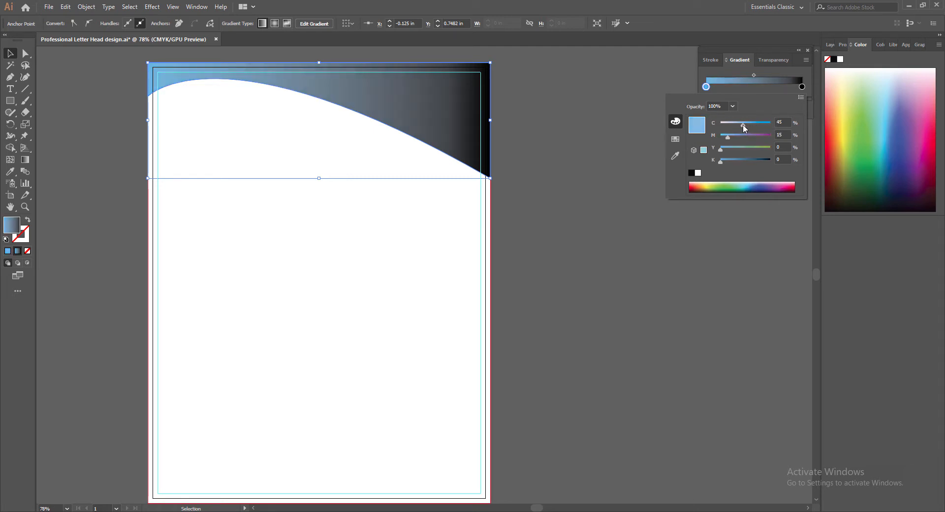
{"action": "left_click", "coordinate": [675, 139]}
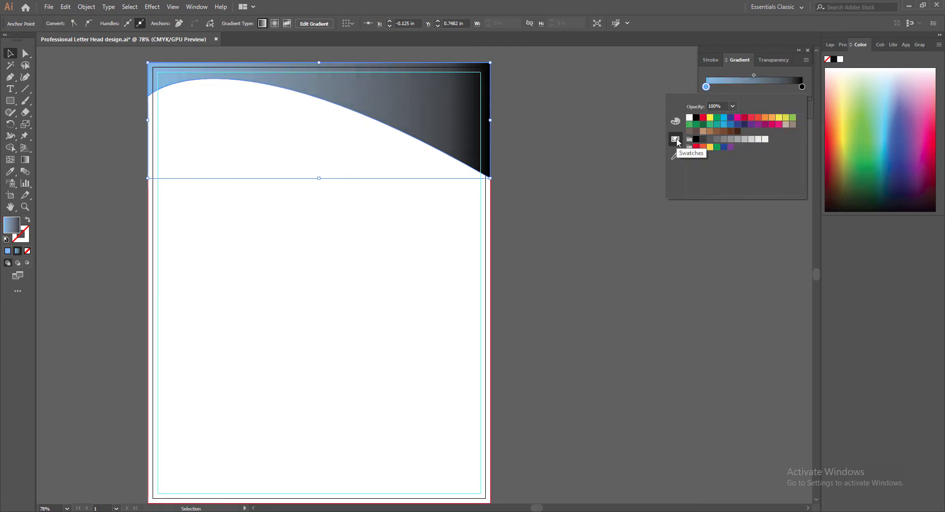
Set the gradient's right stop to dark navy.
{"action": "left_click", "coordinate": [802, 86]}
{"action": "double_click", "coordinate": [802, 87]}
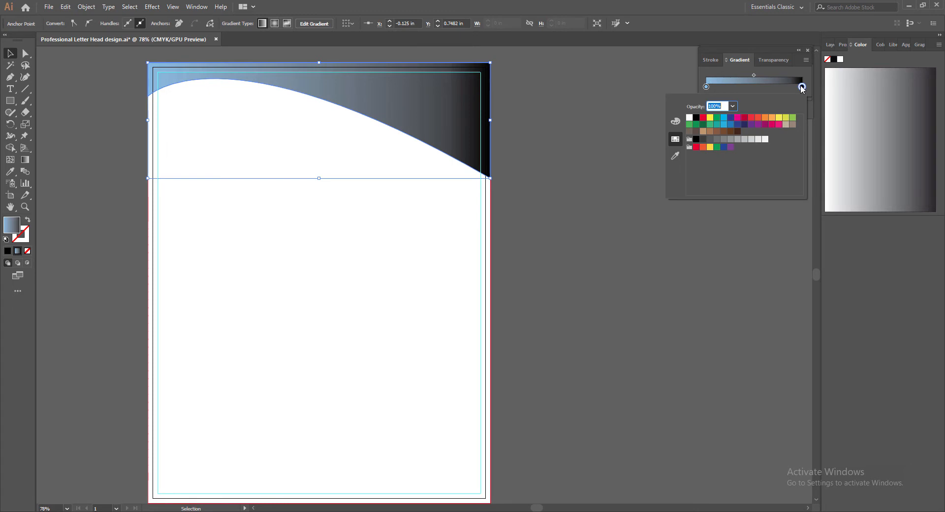
{"action": "left_click", "coordinate": [731, 124]}
{"action": "left_click", "coordinate": [738, 124]}
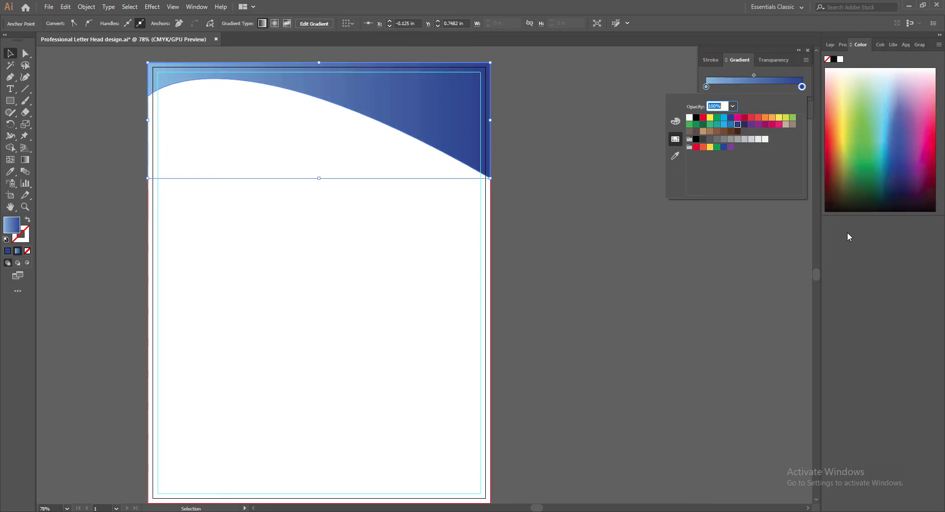
{"action": "left_click", "coordinate": [747, 92]}
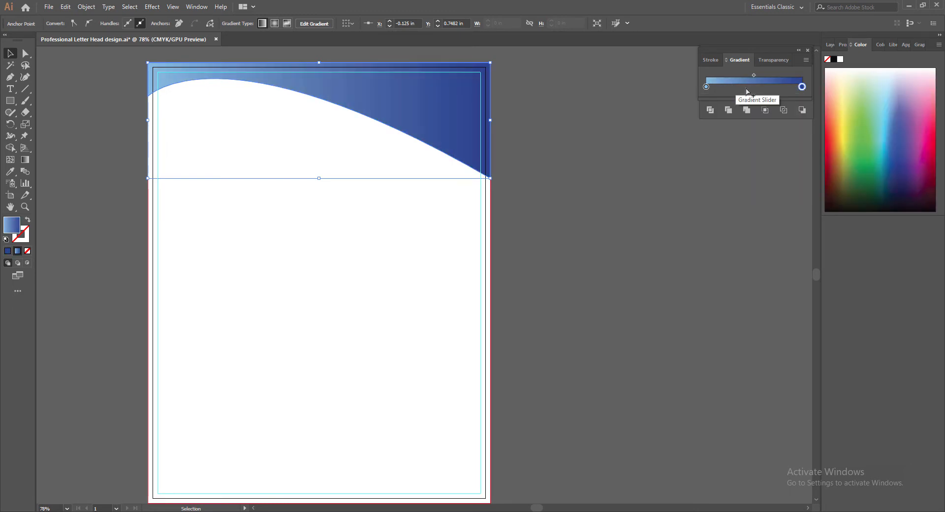
{"action": "left_click", "coordinate": [809, 50]}
{"action": "left_click", "coordinate": [830, 45]}
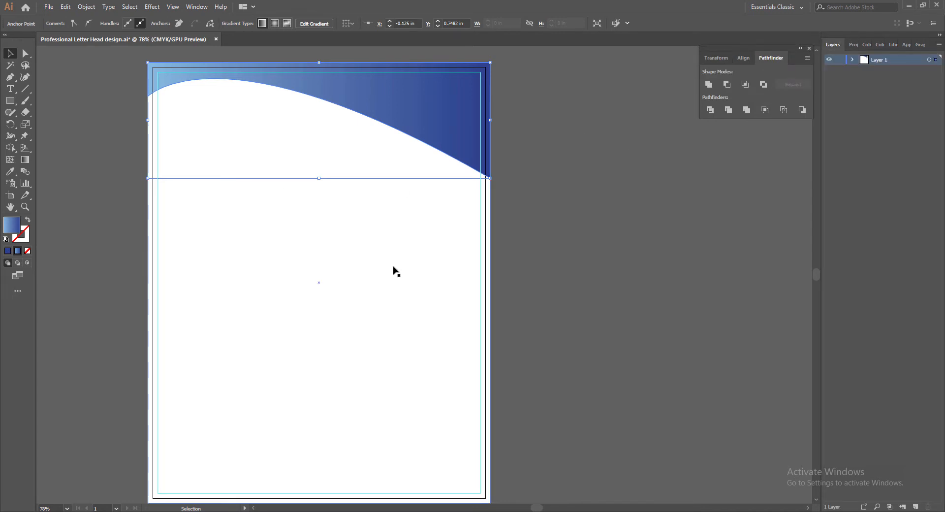
Move the wave's lower-right anchor point slightly down.
{"action": "key", "text": "a"}
{"action": "left_click", "coordinate": [491, 177]}
{"action": "left_click", "coordinate": [491, 178]}
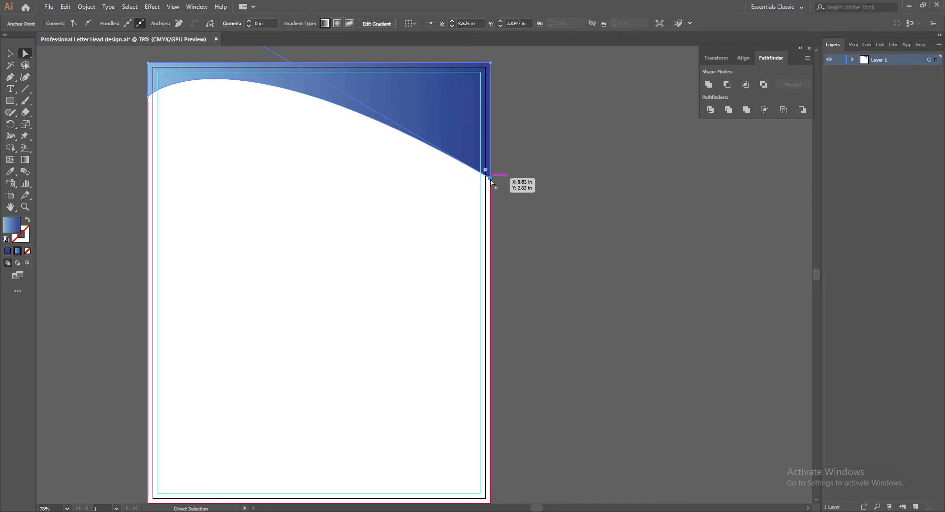
{"action": "left_click_drag", "start_coordinate": [490, 181], "coordinate": [491, 183]}
{"action": "key", "text": "v"}
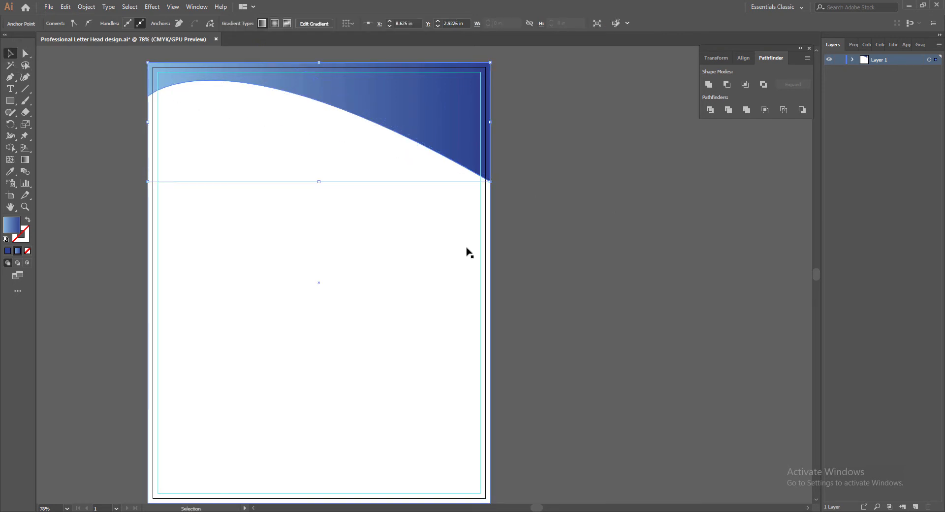
Shift the wave copy slightly down and right, send it backward, and fill it solid dark blue.
{"action": "left_click", "coordinate": [405, 113]}
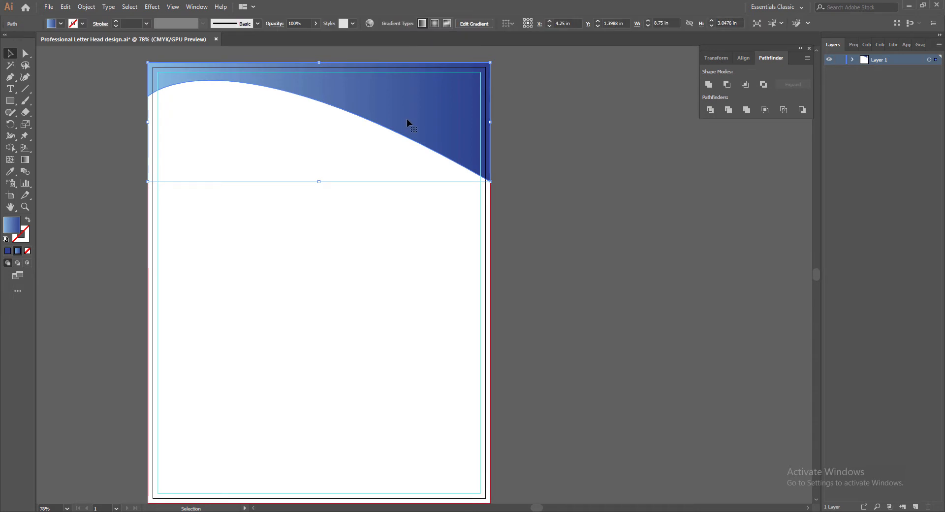
{"action": "left_click_drag", "start_coordinate": [412, 108], "coordinate": [409, 114]}
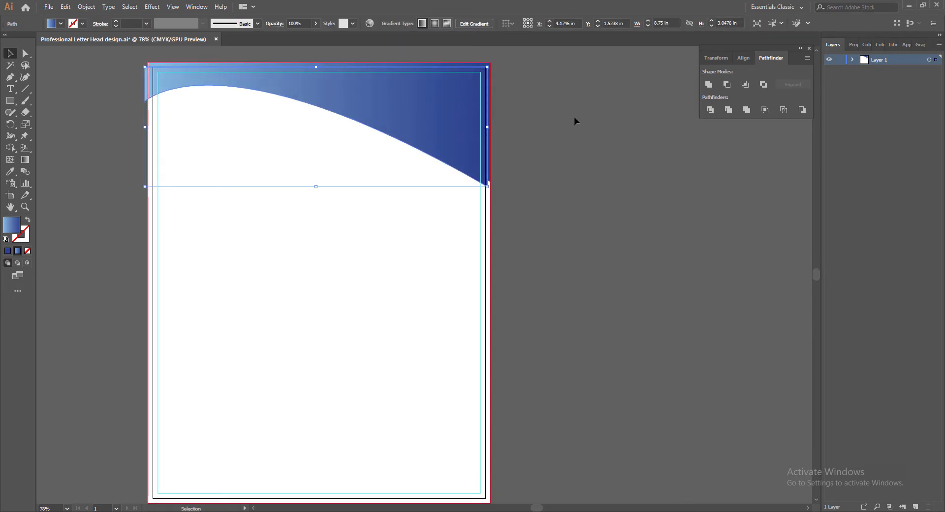
{"action": "key", "text": "Down"}
{"action": "key", "text": "Down"}
{"action": "key", "text": "Down"}
{"action": "key", "text": "Down"}
{"action": "key", "text": "Down"}
{"action": "key", "text": "Down"}
{"action": "key", "text": "Down"}
{"action": "key", "text": "Down"}
{"action": "key", "text": "Down"}
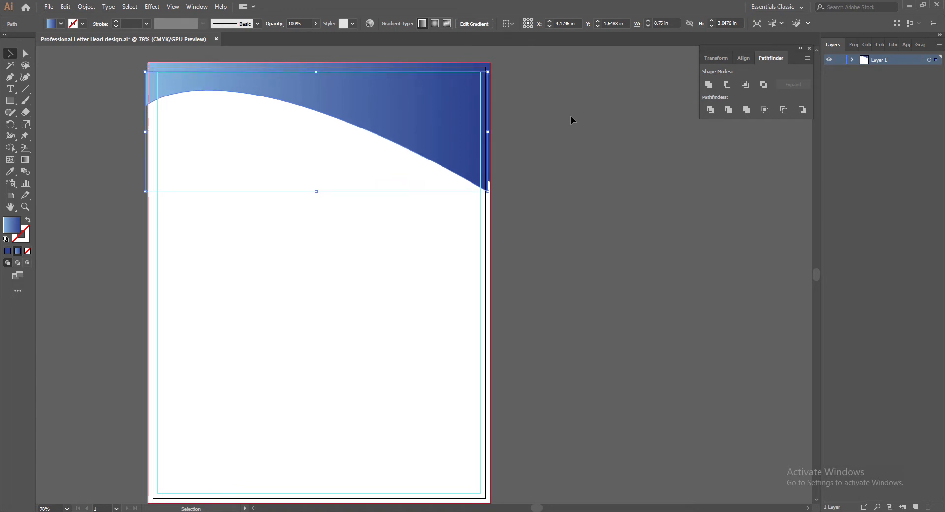
{"action": "key", "text": "Right"}
{"action": "key", "text": "Right"}
{"action": "key", "text": "Right"}
{"action": "key", "text": "Right"}
{"action": "key", "text": "Right"}
{"action": "right_click", "coordinate": [448, 69]}
{"action": "mouse_move", "coordinate": [470, 207]}
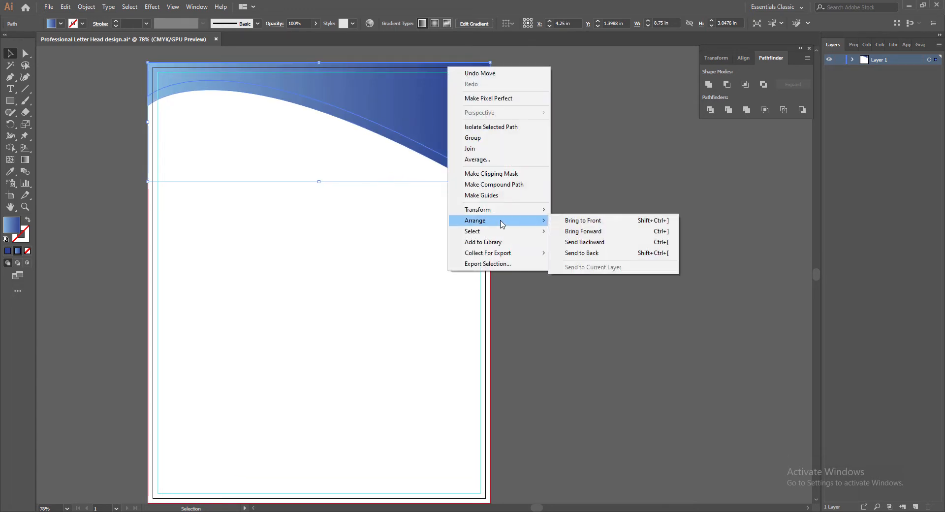
{"action": "left_click", "coordinate": [576, 219]}
{"action": "left_click", "coordinate": [294, 175]}
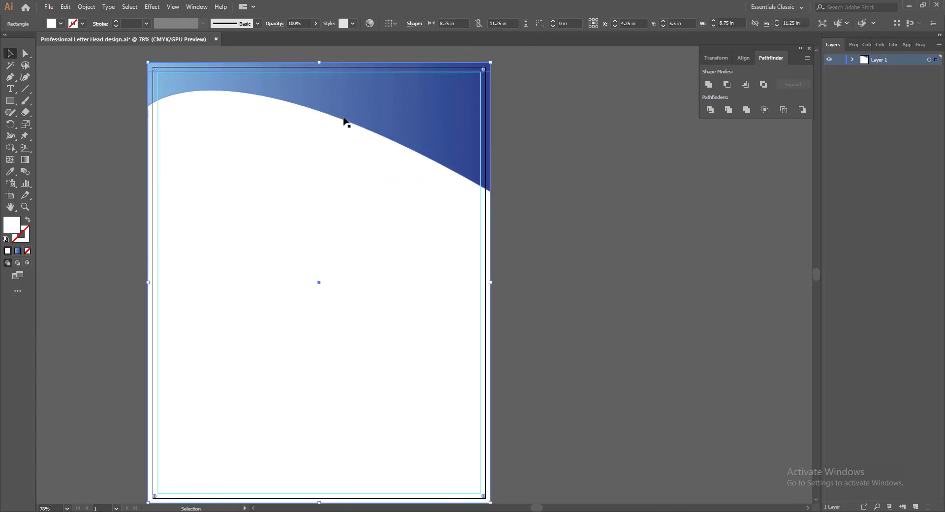
{"action": "left_click", "coordinate": [344, 120]}
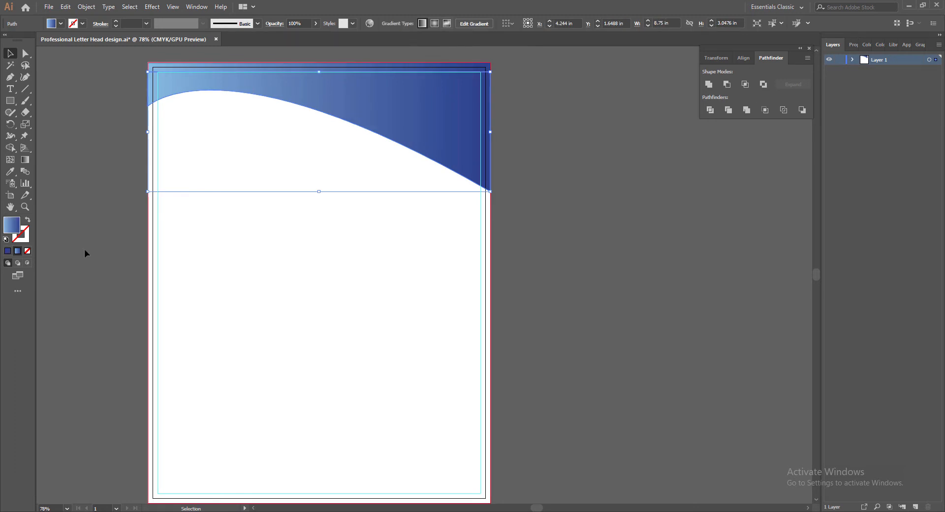
{"action": "left_click", "coordinate": [7, 251]}
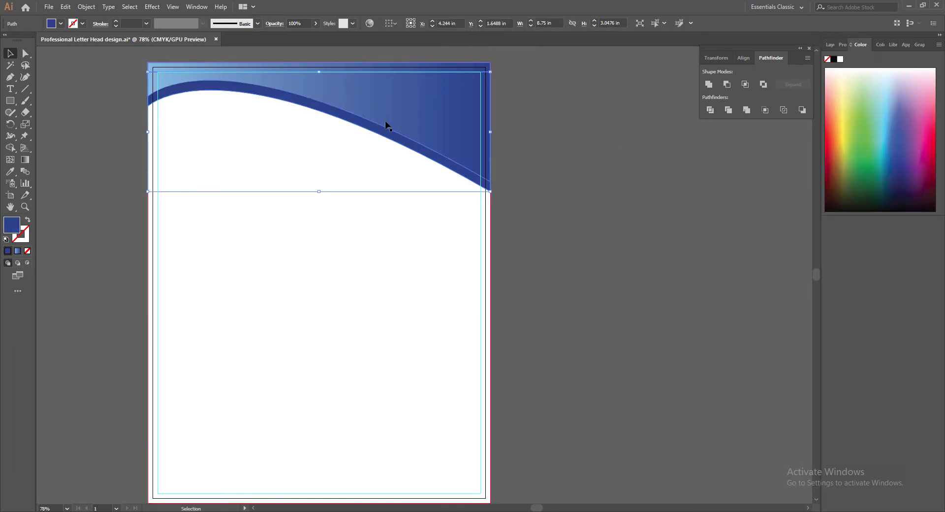
Move the rear wave copy lower and eyedrop the top wave's blue gradient onto it.
{"action": "key", "text": "Up"}
{"action": "key", "text": "Up"}
{"action": "key", "text": "Up"}
{"action": "key", "text": "Up"}
{"action": "key", "text": "Up"}
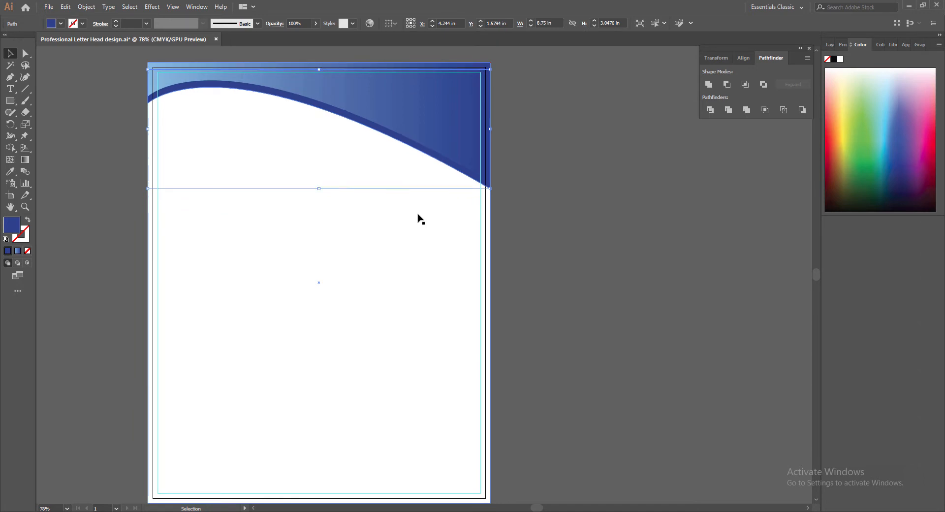
{"action": "key", "text": "Up"}
{"action": "key", "text": "Up"}
{"action": "key", "text": "Up"}
{"action": "key", "text": "Up"}
{"action": "key", "text": "Up"}
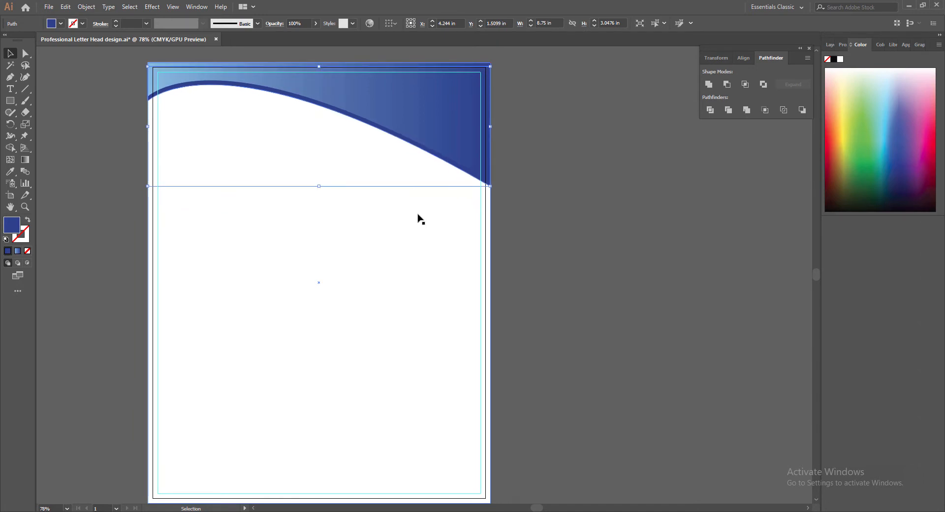
{"action": "key", "text": "Up"}
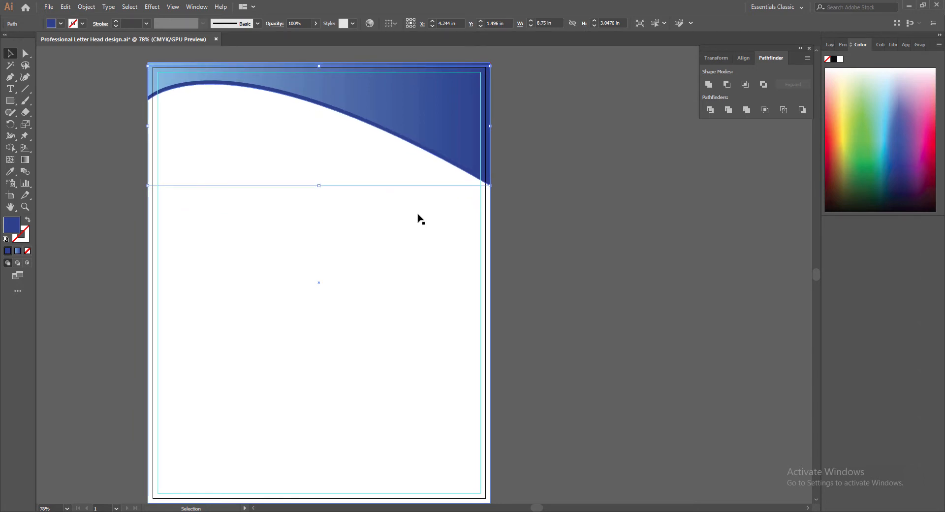
{"action": "key", "text": "Up"}
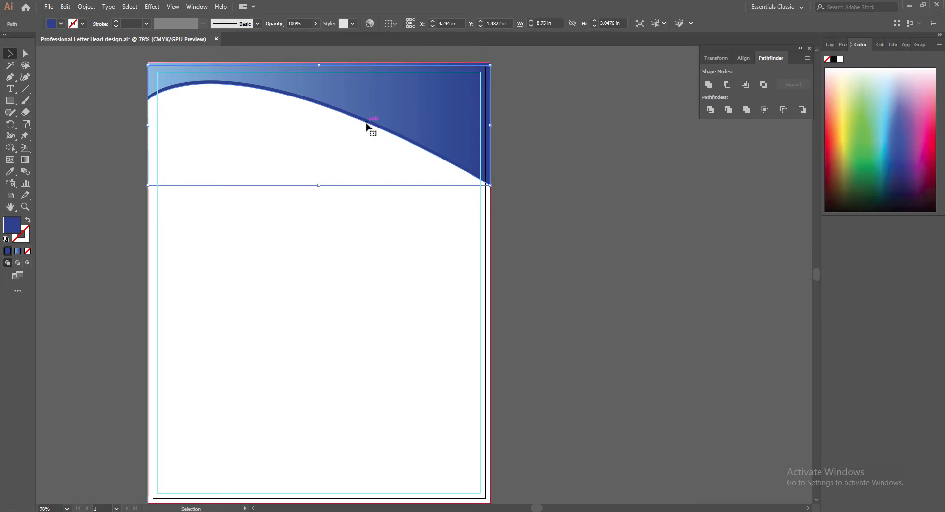
{"action": "key", "text": "Down"}
{"action": "key", "text": "Down"}
{"action": "key", "text": "Down"}
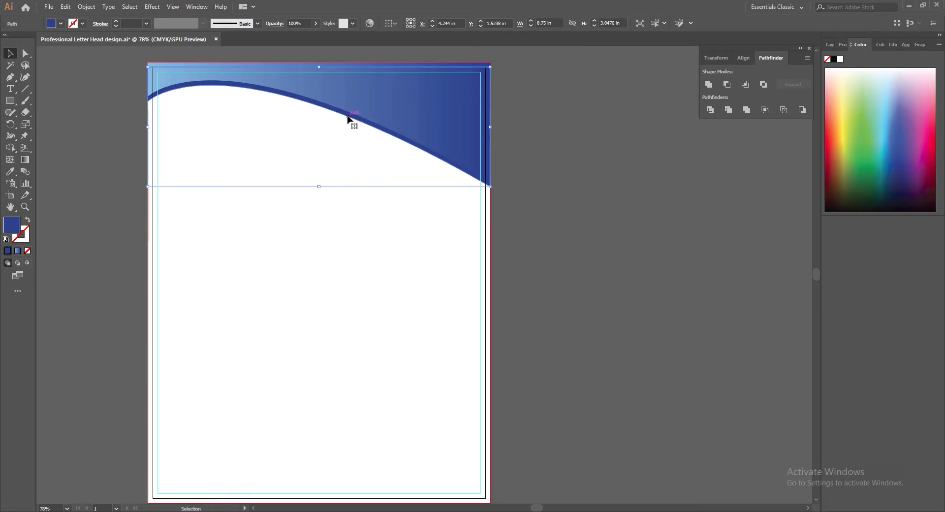
{"action": "left_click_drag", "start_coordinate": [348, 118], "coordinate": [348, 126]}
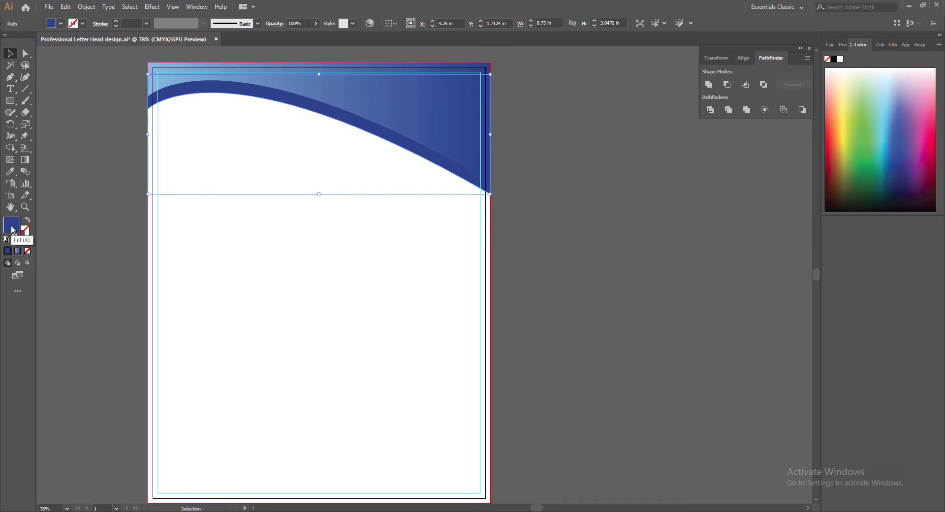
{"action": "left_click", "coordinate": [10, 171]}
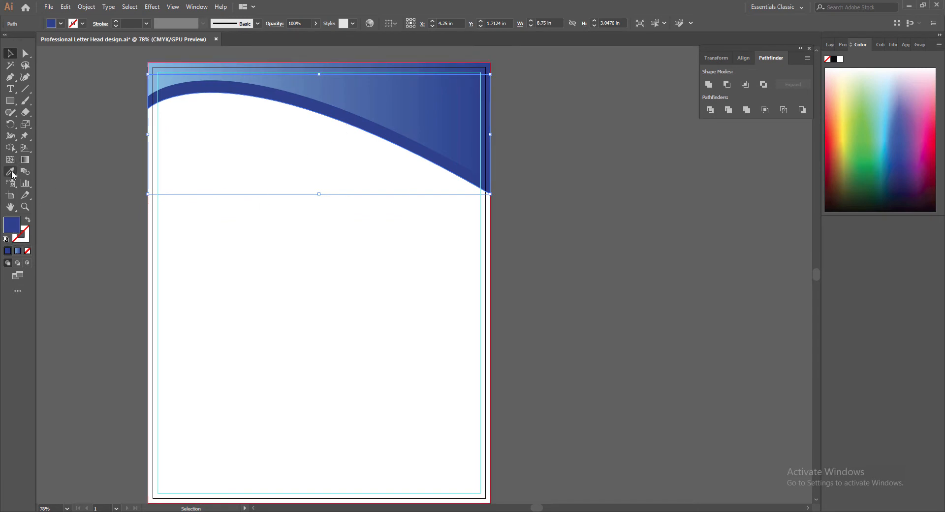
{"action": "left_click", "coordinate": [319, 79]}
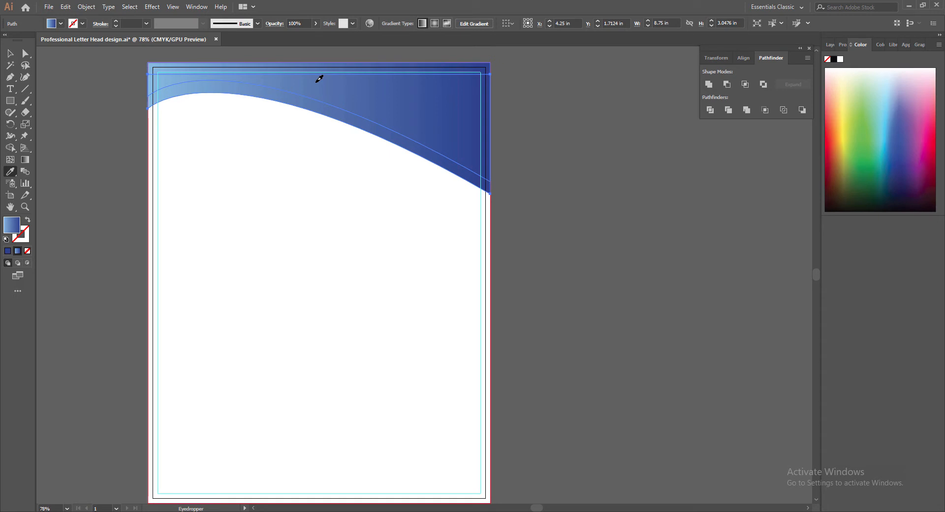
{"action": "left_click", "coordinate": [26, 161]}
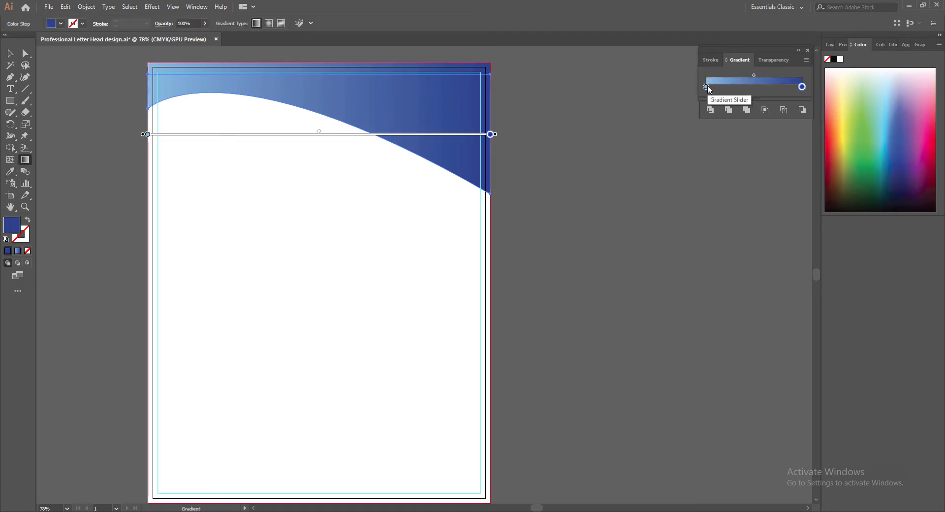
Recolour the rear wave's gradient from dark blue on the left to cyan on the right.
{"action": "left_click", "coordinate": [707, 88]}
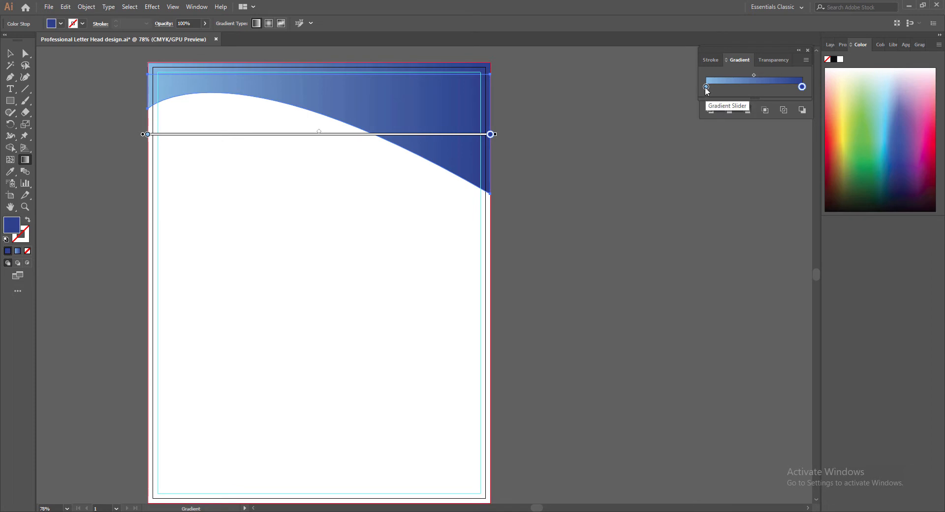
{"action": "double_click", "coordinate": [706, 87]}
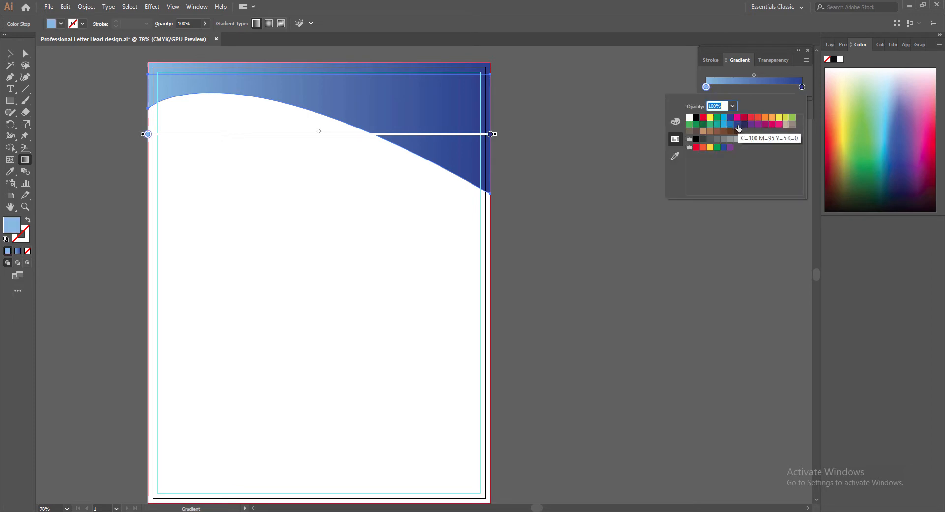
{"action": "left_click", "coordinate": [737, 125]}
{"action": "left_click", "coordinate": [802, 87]}
{"action": "double_click", "coordinate": [802, 87]}
{"action": "left_click", "coordinate": [724, 125]}
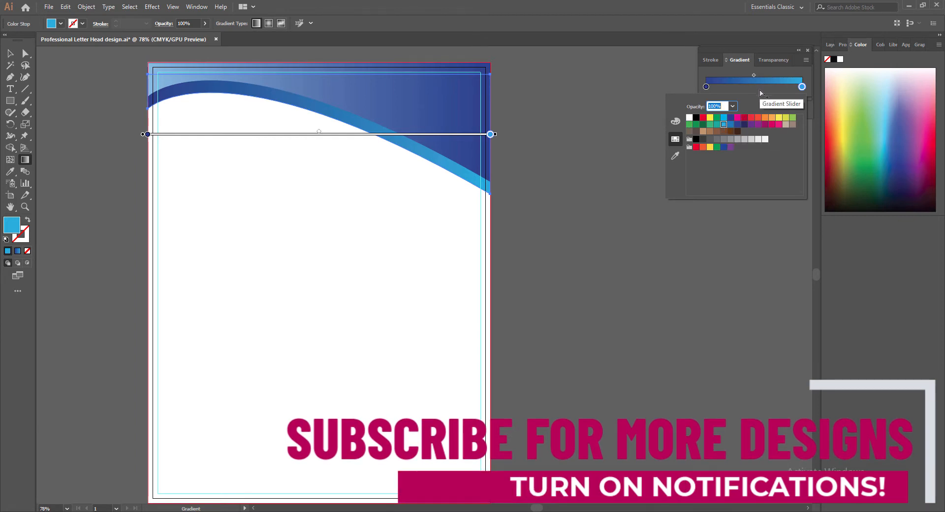
{"action": "key", "text": "Escape"}
{"action": "key", "text": "v"}
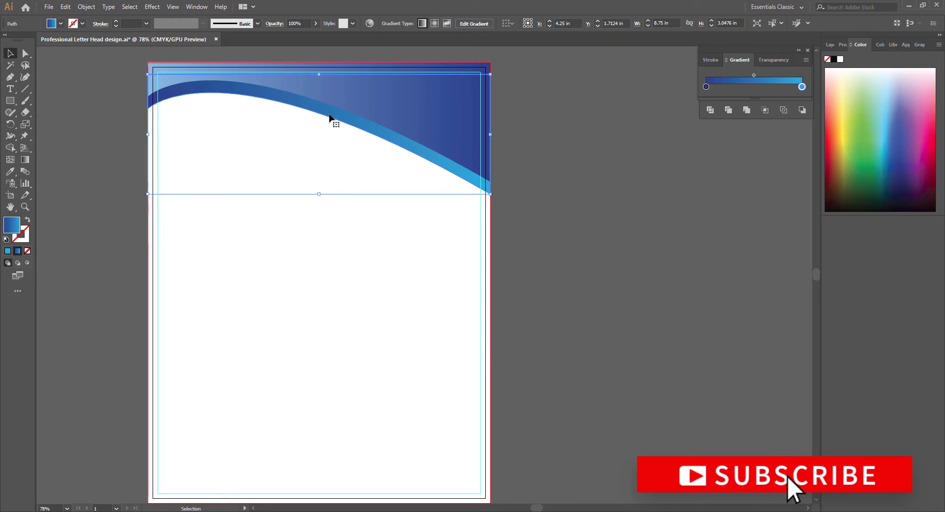
Duplicate the wave, bring the copy one step forward, and position it just below the top wave.
{"action": "left_click_drag", "start_coordinate": [330, 117], "coordinate": [326, 182]}
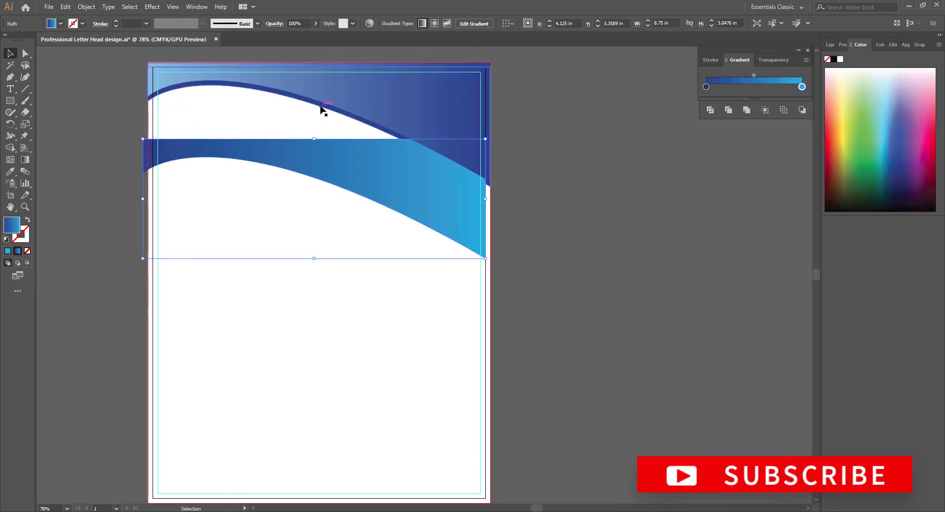
{"action": "right_click", "coordinate": [321, 106]}
{"action": "mouse_move", "coordinate": [373, 264]}
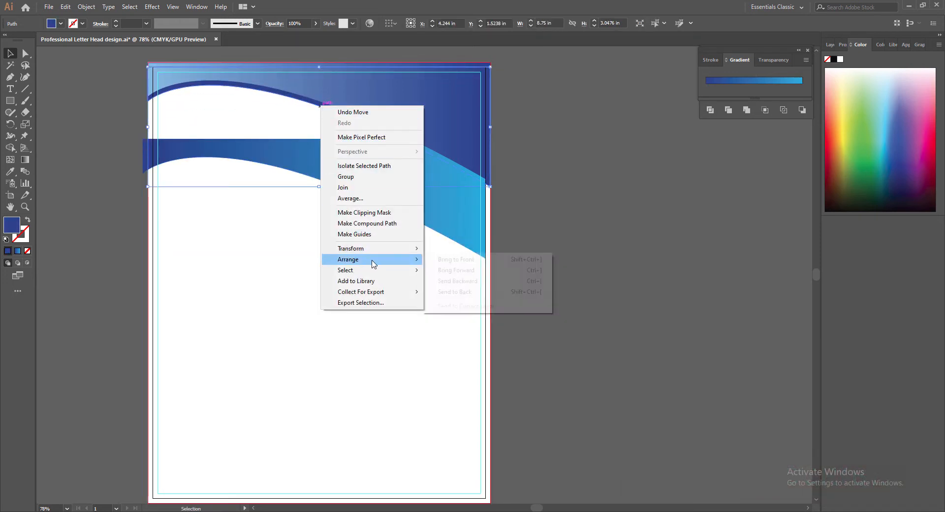
{"action": "left_click", "coordinate": [456, 270]}
{"action": "left_click_drag", "start_coordinate": [335, 168], "coordinate": [336, 133]}
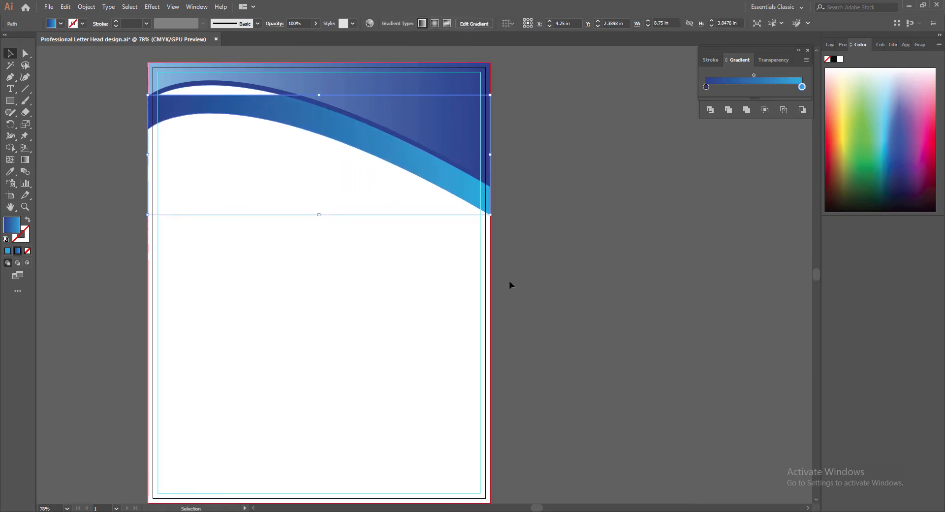
{"action": "key", "text": "Up"}
{"action": "key", "text": "Up"}
{"action": "key", "text": "Up"}
{"action": "key", "text": "Up"}
{"action": "key", "text": "Up"}
{"action": "key", "text": "Up"}
{"action": "key", "text": "Up"}
{"action": "key", "text": "Up"}
{"action": "key", "text": "Up"}
{"action": "key", "text": "Up"}
{"action": "key", "text": "Up"}
{"action": "key", "text": "Up"}
{"action": "key", "text": "Up"}
{"action": "key", "text": "Up"}
{"action": "key", "text": "Up"}
{"action": "key", "text": "Up"}
{"action": "key", "text": "Up"}
{"action": "key", "text": "Up"}
{"action": "key", "text": "Up"}
{"action": "key", "text": "Up"}
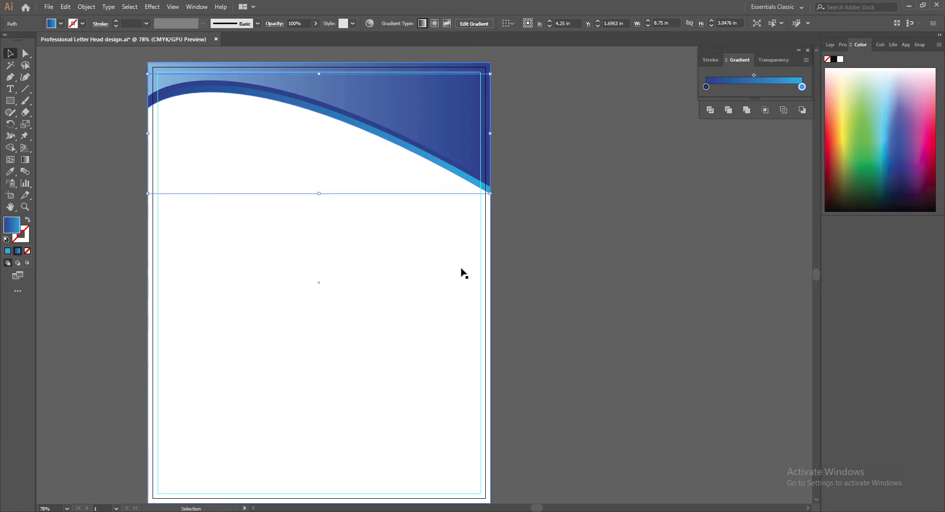
Fill the middle wave with light grey #E5E5E5.
{"action": "left_click", "coordinate": [380, 127]}
{"action": "left_click", "coordinate": [7, 252]}
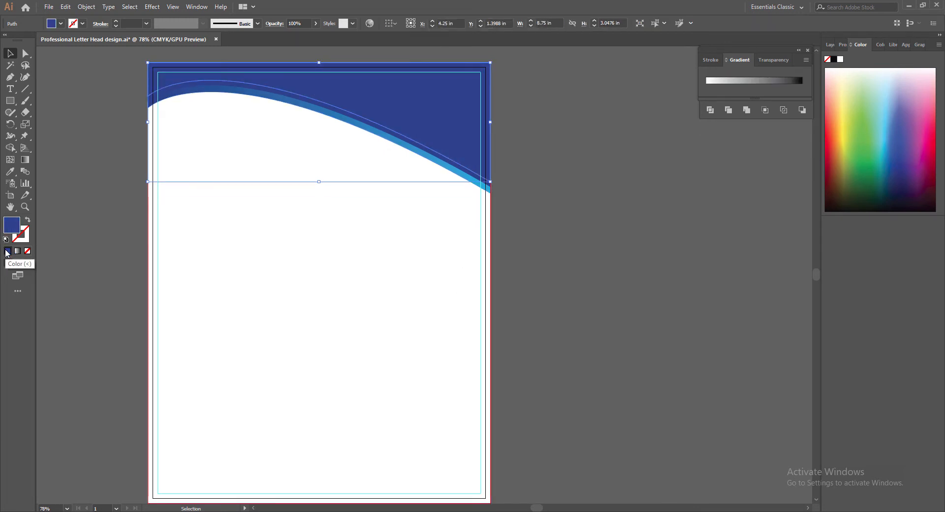
{"action": "key", "text": "ctrl+z"}
{"action": "left_click", "coordinate": [591, 291]}
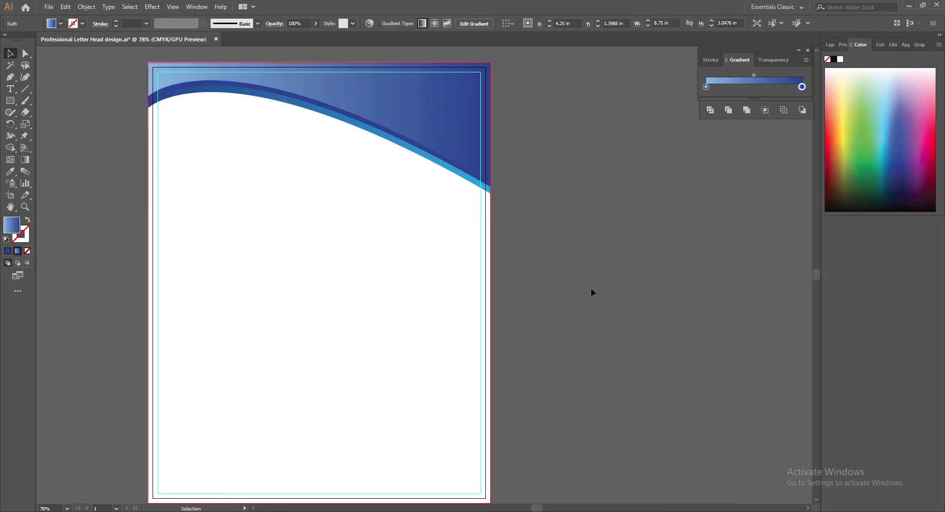
{"action": "left_click", "coordinate": [392, 134]}
{"action": "double_click", "coordinate": [11, 225]}
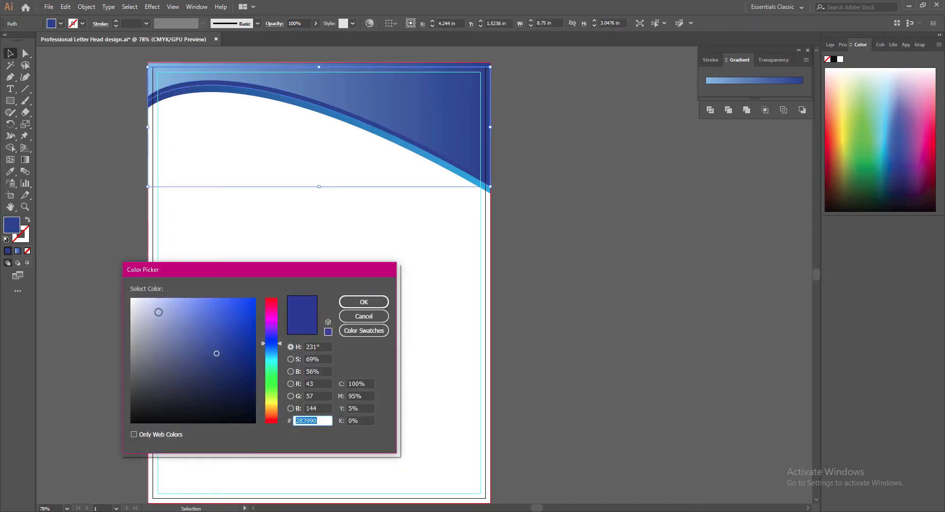
{"action": "left_click", "coordinate": [132, 312]}
{"action": "left_click_drag", "start_coordinate": [132, 312], "coordinate": [131, 310]}
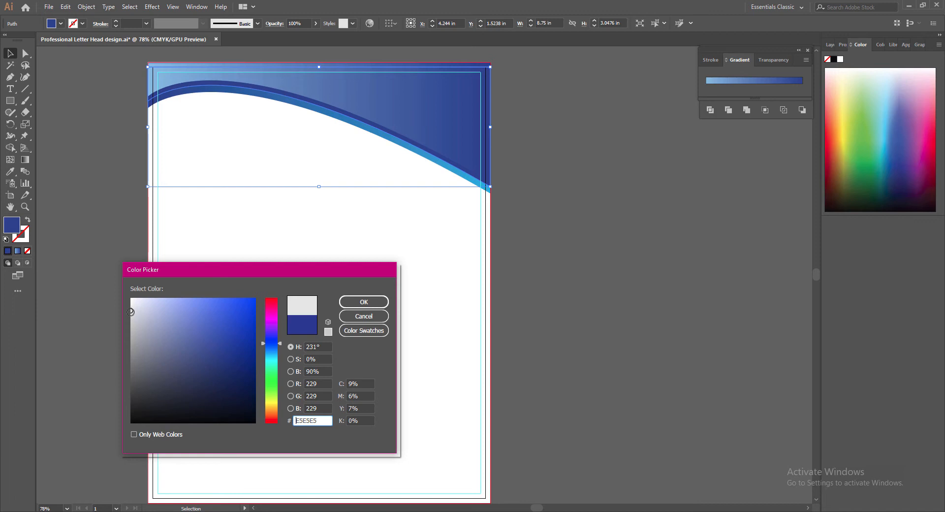
{"action": "left_click", "coordinate": [364, 302]}
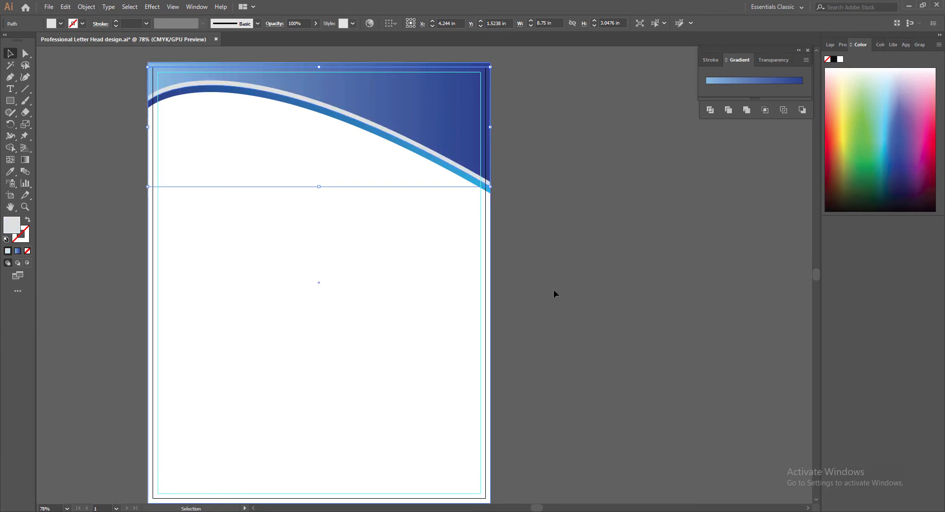
Nudge the top blue gradient wave up slightly.
{"action": "left_click", "coordinate": [93, 198]}
{"action": "left_click", "coordinate": [332, 112]}
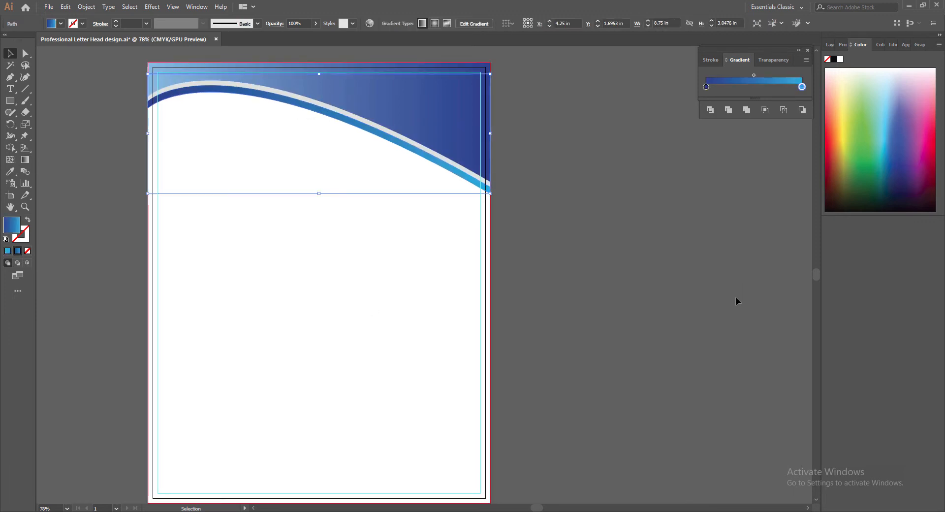
{"action": "key", "text": "Up"}
{"action": "key", "text": "Up"}
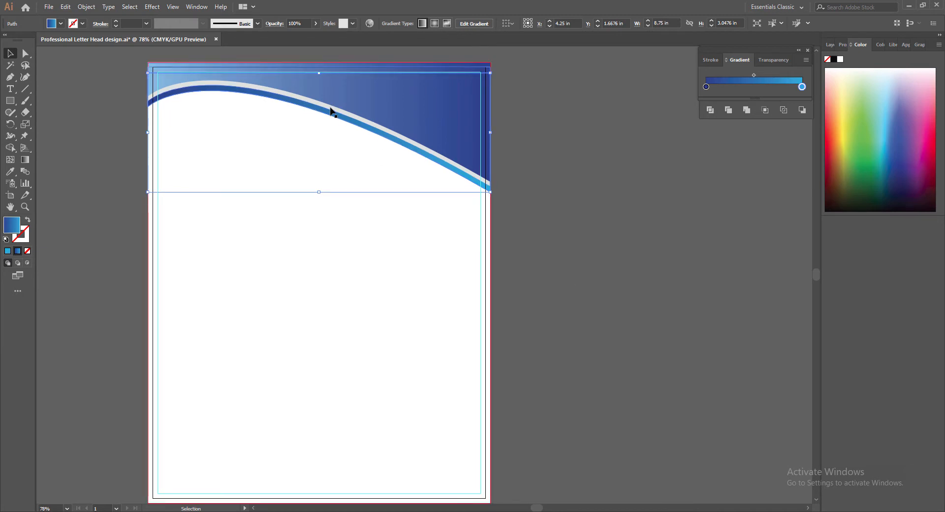
{"action": "left_click", "coordinate": [330, 114]}
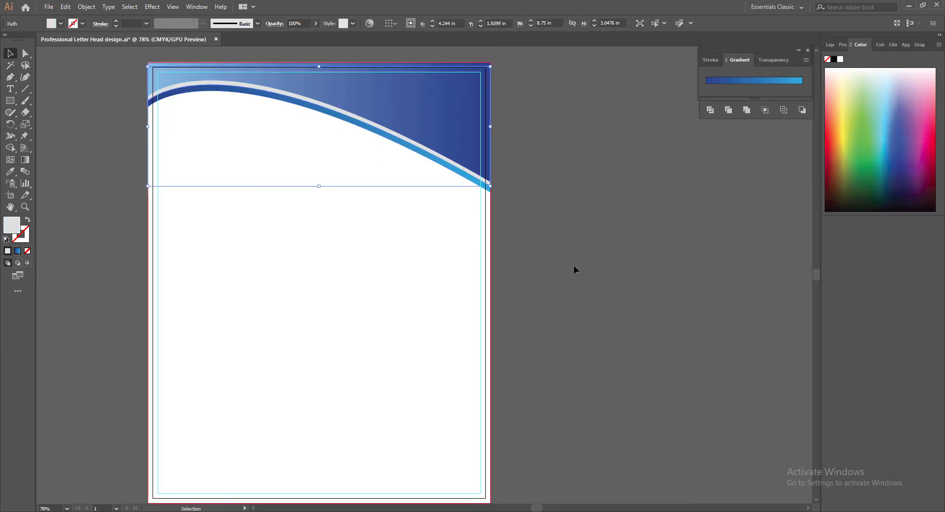
Duplicate the gradient wave and its curved stripe lower on the page.
{"action": "left_click", "coordinate": [388, 312]}
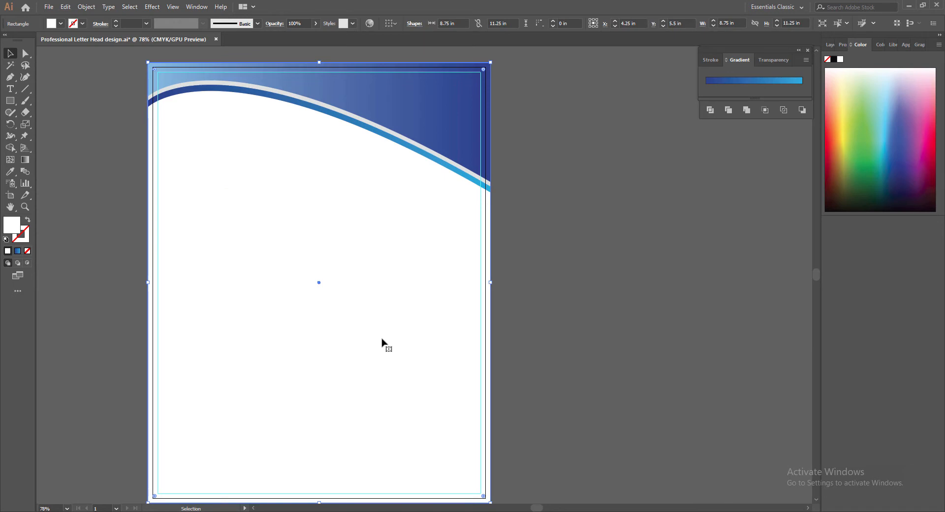
{"action": "scroll", "coordinate": [654, 311], "scroll_direction": "left", "scroll_amount": 3}
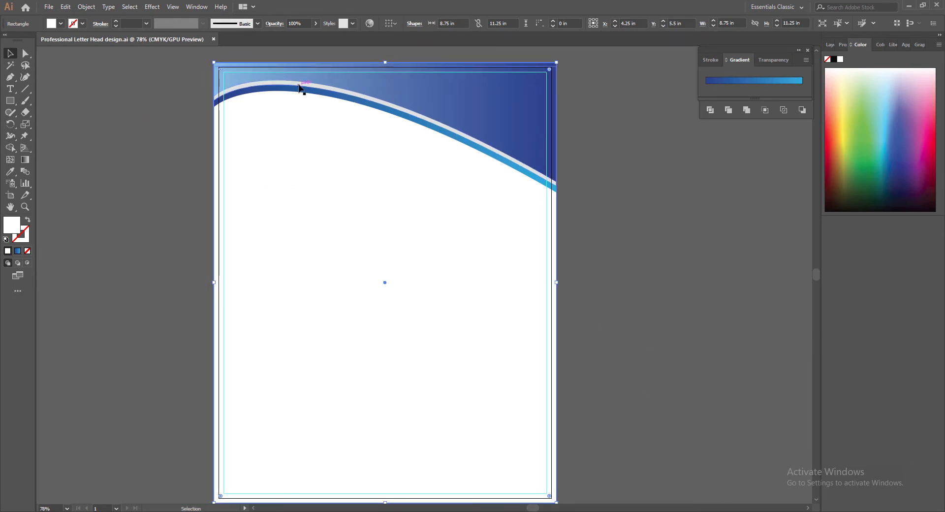
{"action": "key", "text": "ctrl+shift+F9"}
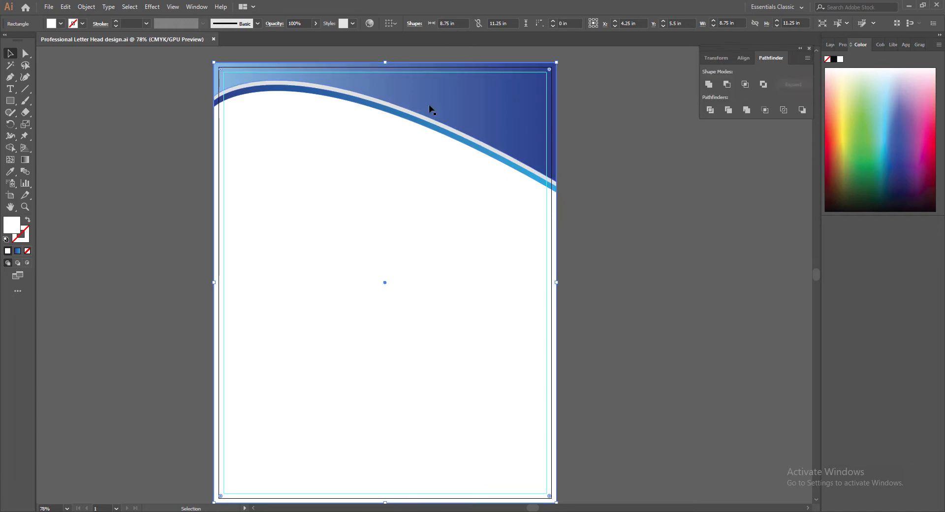
{"action": "left_click", "coordinate": [438, 93]}
{"action": "left_click", "coordinate": [432, 121], "text": "shift"}
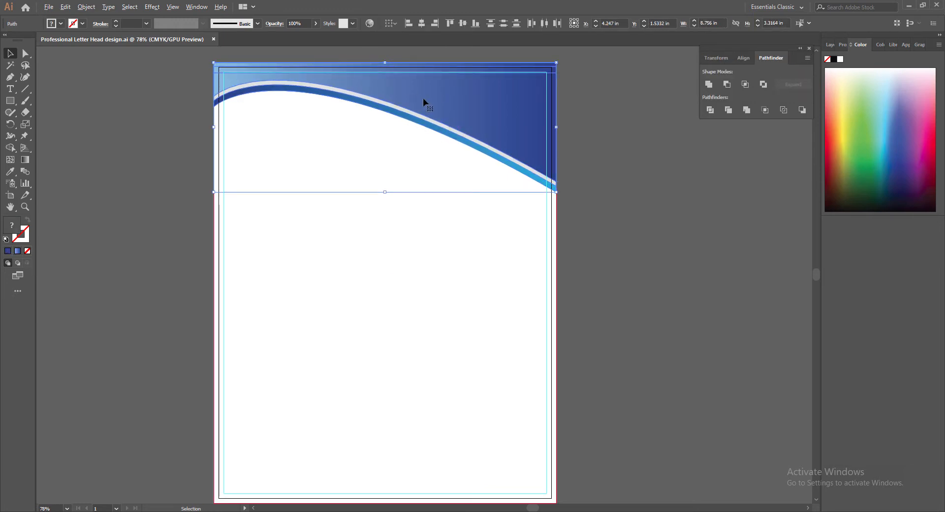
{"action": "left_click_drag", "start_coordinate": [423, 98], "coordinate": [422, 184], "text": "alt"}
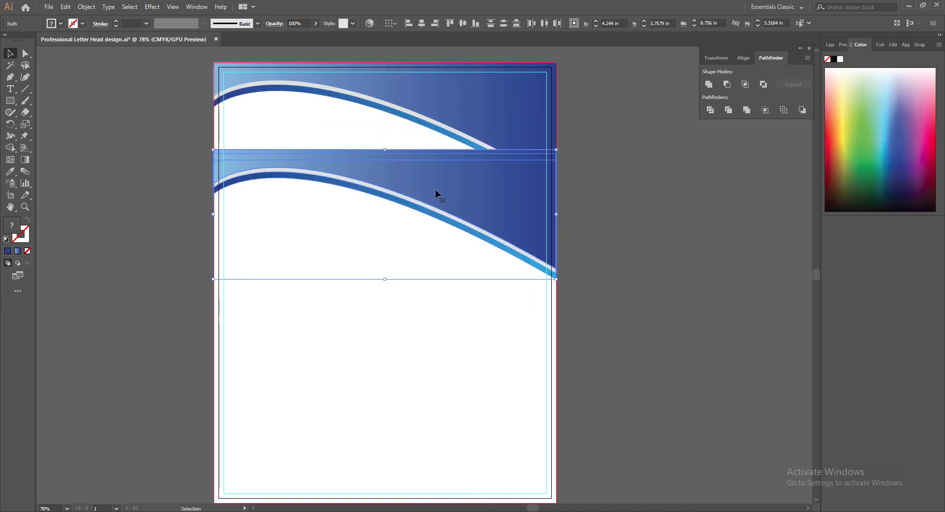
Reflect the copied wave header across the vertical axis.
{"action": "right_click", "coordinate": [436, 190]}
{"action": "mouse_move", "coordinate": [482, 328]}
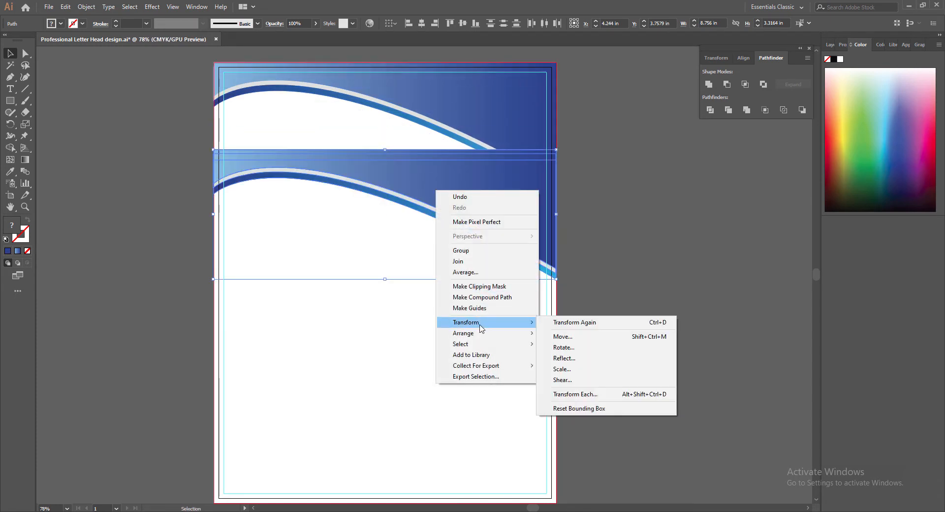
{"action": "left_click", "coordinate": [564, 358]}
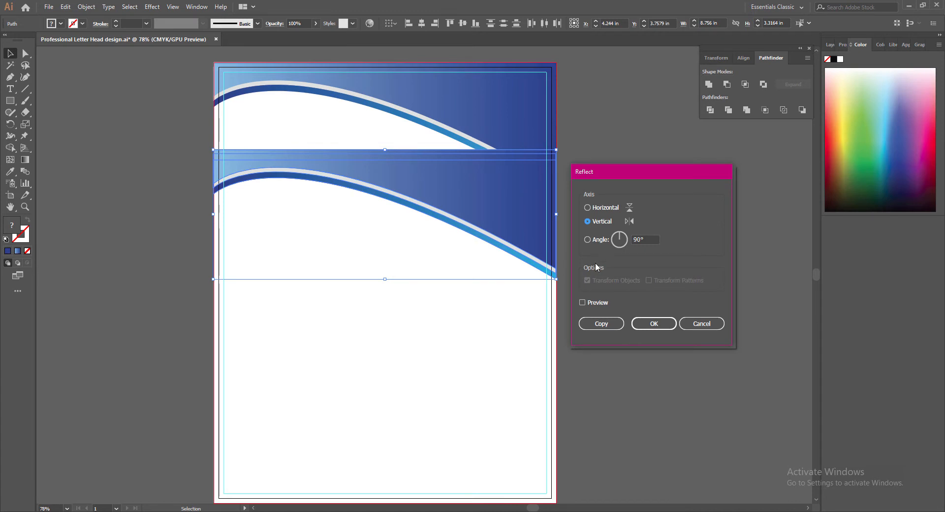
{"action": "left_click", "coordinate": [583, 303]}
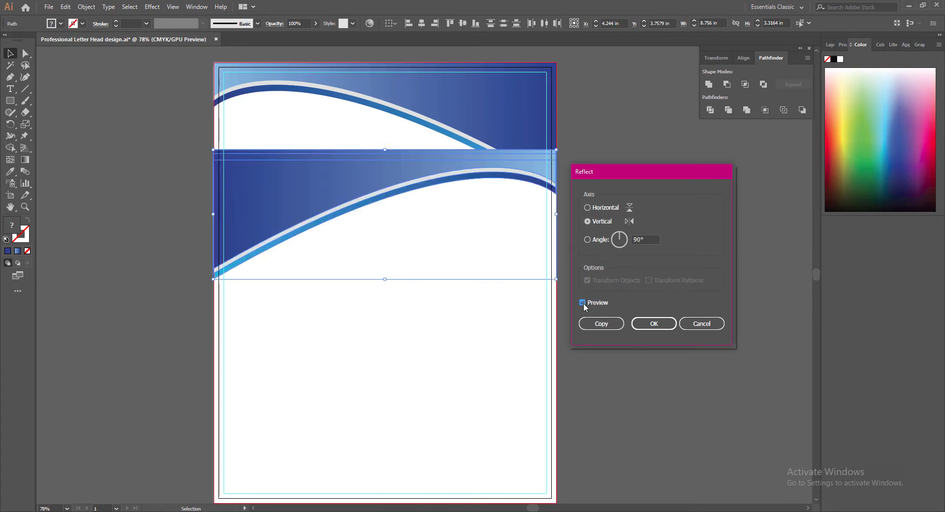
{"action": "left_click", "coordinate": [654, 323]}
Rotate the copied header 180°.
{"action": "right_click", "coordinate": [297, 194]}
{"action": "mouse_move", "coordinate": [366, 330]}
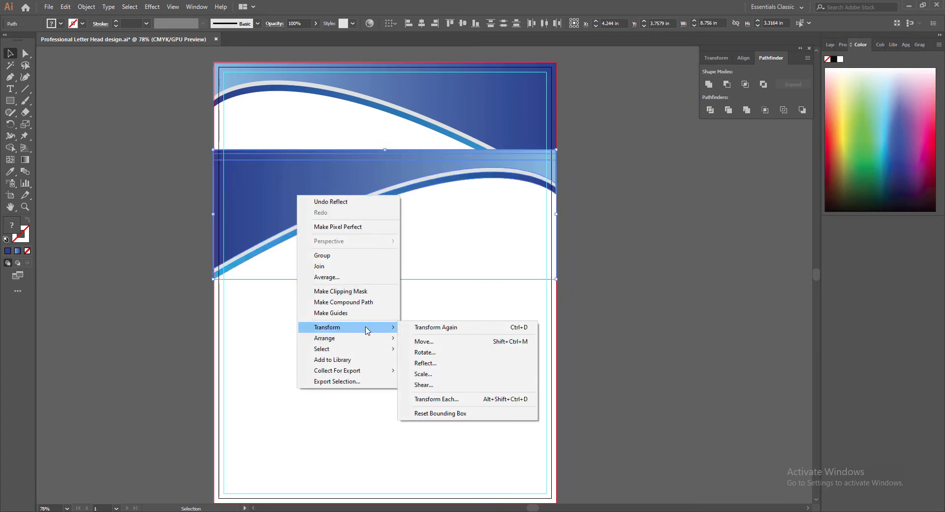
{"action": "left_click", "coordinate": [424, 352]}
{"action": "left_click", "coordinate": [471, 337]}
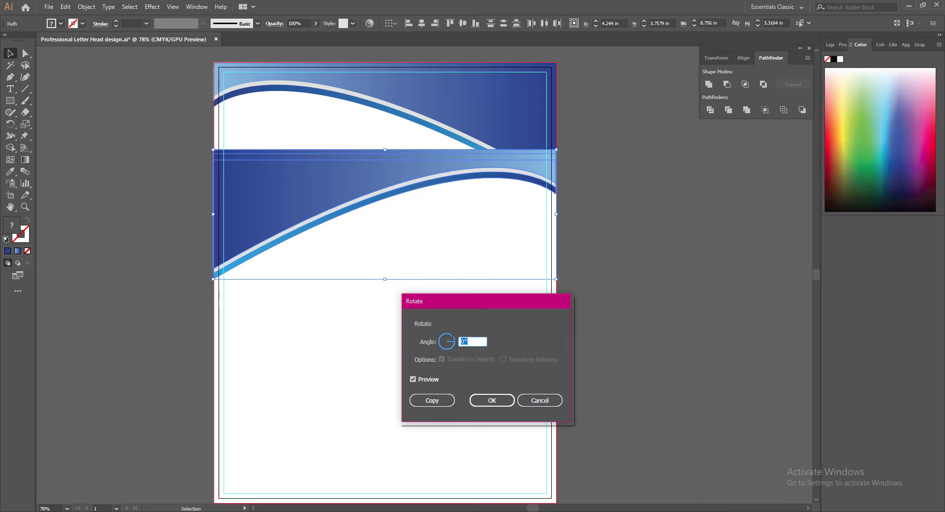
{"action": "type", "text": "180"}
{"action": "left_click", "coordinate": [413, 379]}
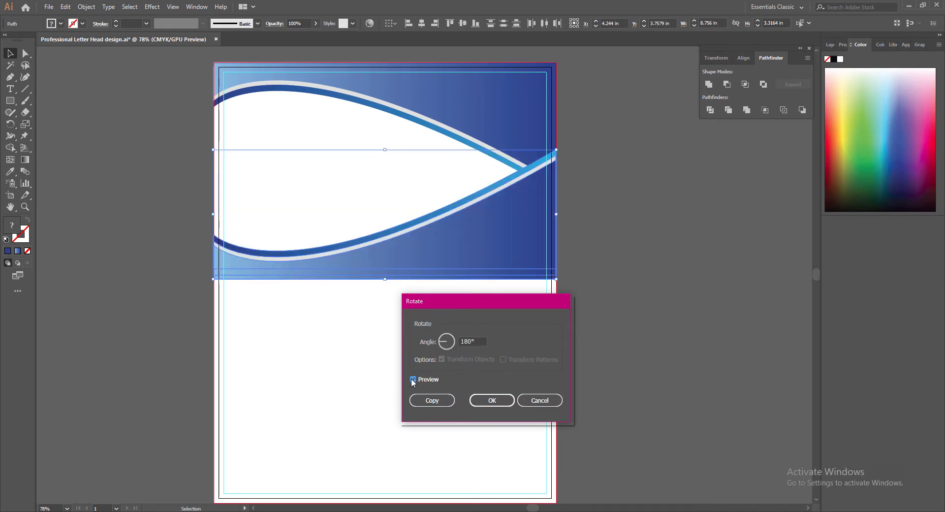
{"action": "left_click", "coordinate": [492, 400]}
Reflect the rotated copy once more so it forms the footer.
{"action": "right_click", "coordinate": [462, 245]}
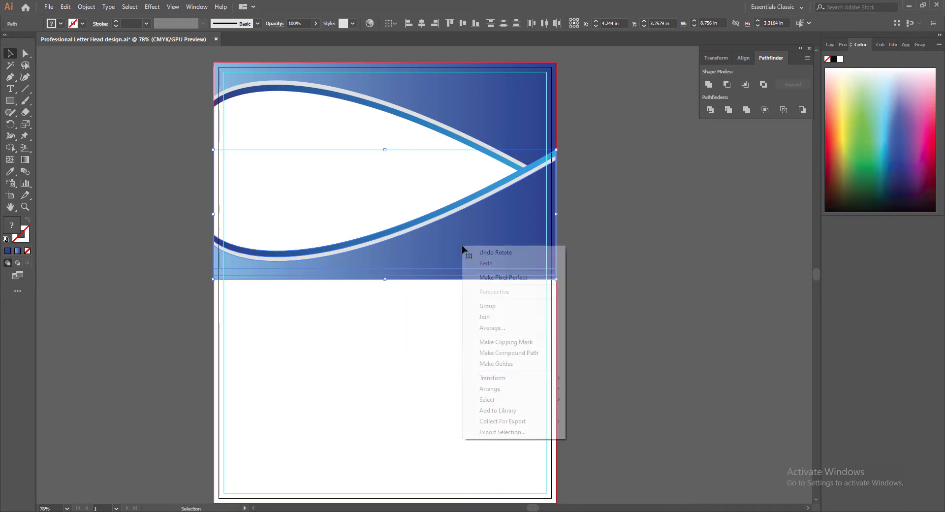
{"action": "mouse_move", "coordinate": [542, 378]}
{"action": "left_click", "coordinate": [589, 413]}
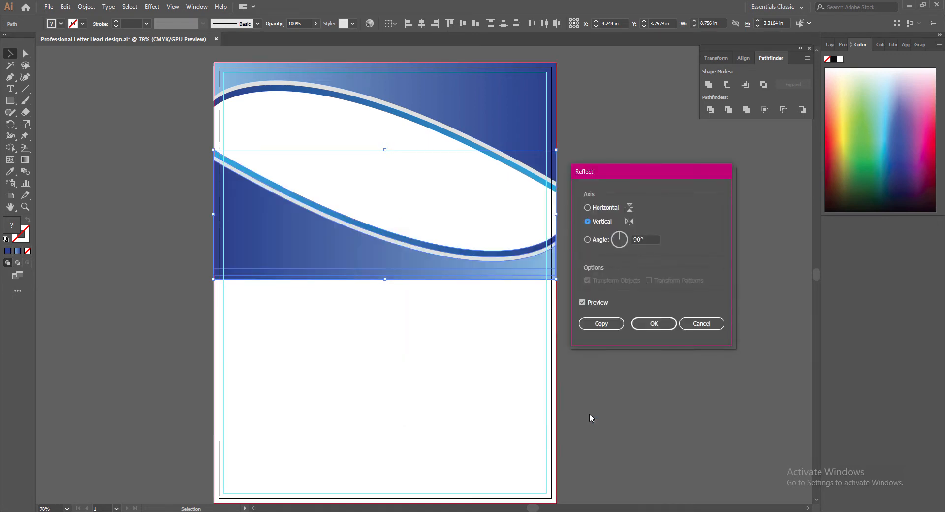
{"action": "left_click", "coordinate": [654, 325]}
Drag the flipped wave copy down to the bottom edge of the letterhead.
{"action": "left_click_drag", "start_coordinate": [273, 247], "coordinate": [273, 405]}
{"action": "scroll", "coordinate": [658, 304], "scroll_direction": "down", "scroll_amount": 3}
{"action": "left_click_drag", "start_coordinate": [281, 283], "coordinate": [274, 347]}
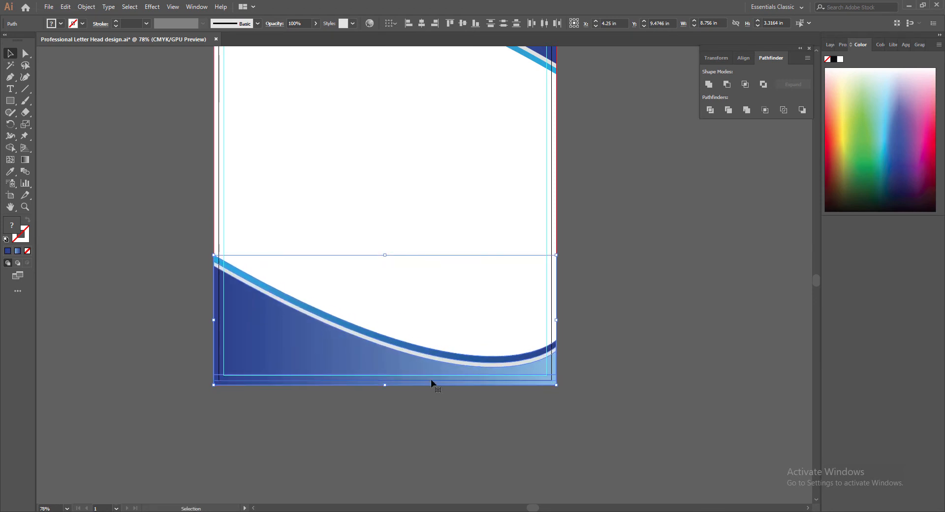
{"action": "left_click_drag", "start_coordinate": [344, 360], "coordinate": [343, 363]}
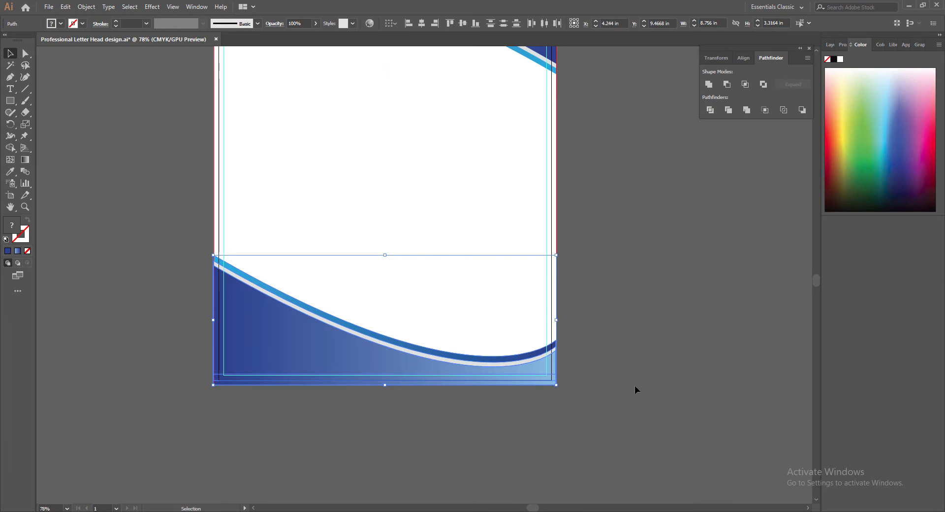
{"action": "left_click", "coordinate": [575, 360]}
{"action": "scroll", "coordinate": [611, 433], "scroll_direction": "up", "scroll_amount": 5}
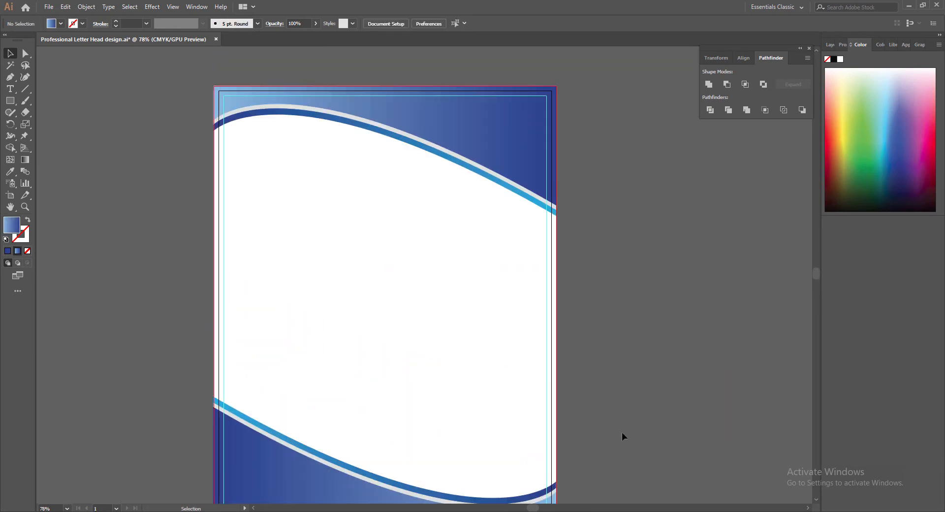
{"action": "scroll", "coordinate": [634, 405], "scroll_direction": "down", "scroll_amount": 5}
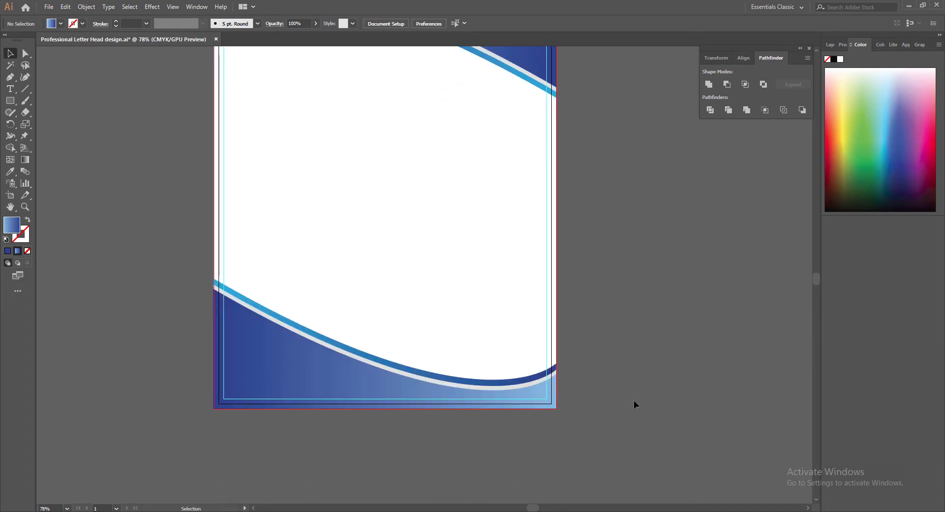
{"action": "scroll", "coordinate": [634, 404], "scroll_direction": "up", "scroll_amount": 3}
{"action": "scroll", "coordinate": [634, 405], "scroll_direction": "down", "scroll_amount": 3}
Nudge the wave and its stripe, then align the bottom corner anchors with the page edge.
{"action": "left_click", "coordinate": [355, 363]}
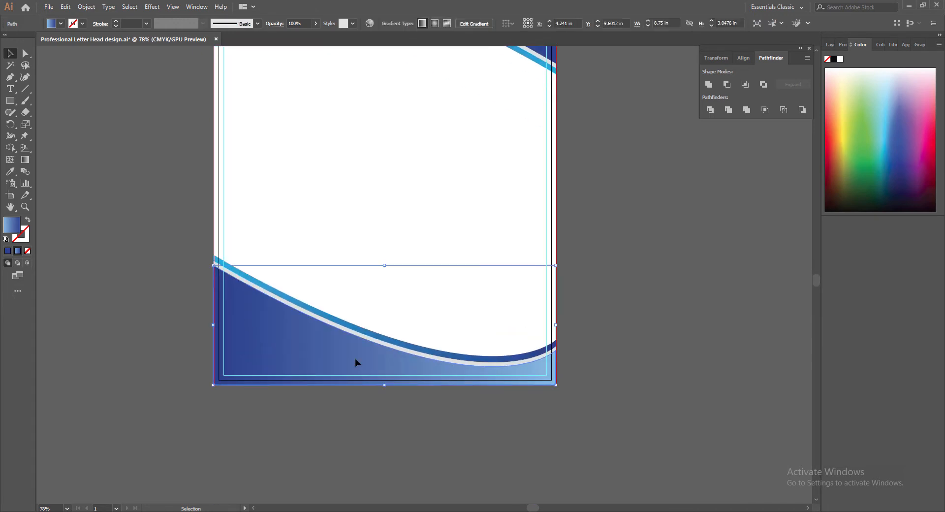
{"action": "left_click", "coordinate": [326, 320], "text": "shift"}
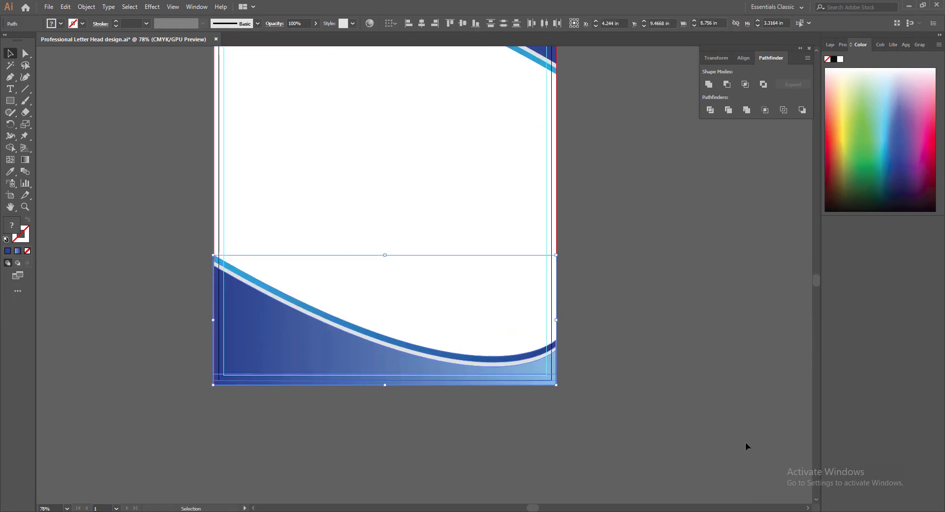
{"action": "key", "text": "Down"}
{"action": "key", "text": "Down"}
{"action": "key", "text": "Down"}
{"action": "key", "text": "Down"}
{"action": "key", "text": "Down"}
{"action": "key", "text": "Down"}
{"action": "key", "text": "Down"}
{"action": "key", "text": "Down"}
{"action": "key", "text": "Down"}
{"action": "key", "text": "Down"}
{"action": "key", "text": "Down"}
{"action": "key", "text": "Down"}
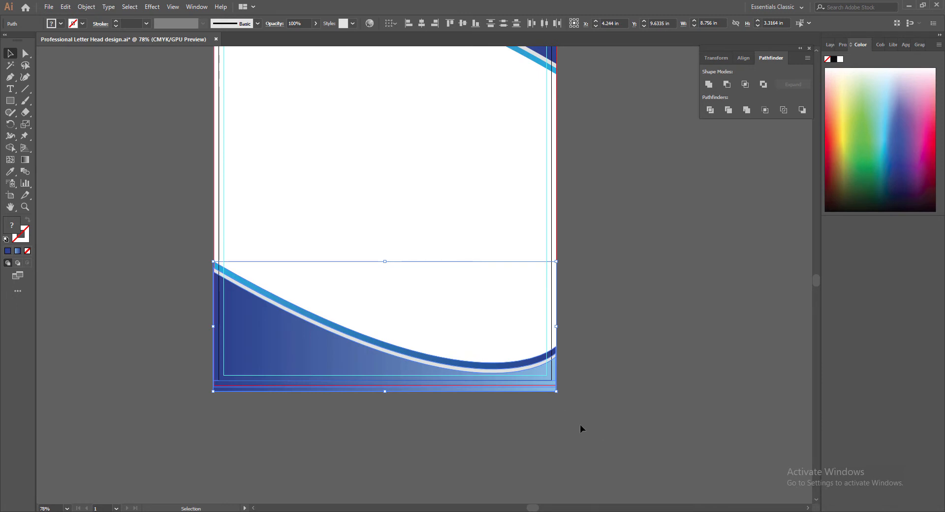
{"action": "key", "text": "a"}
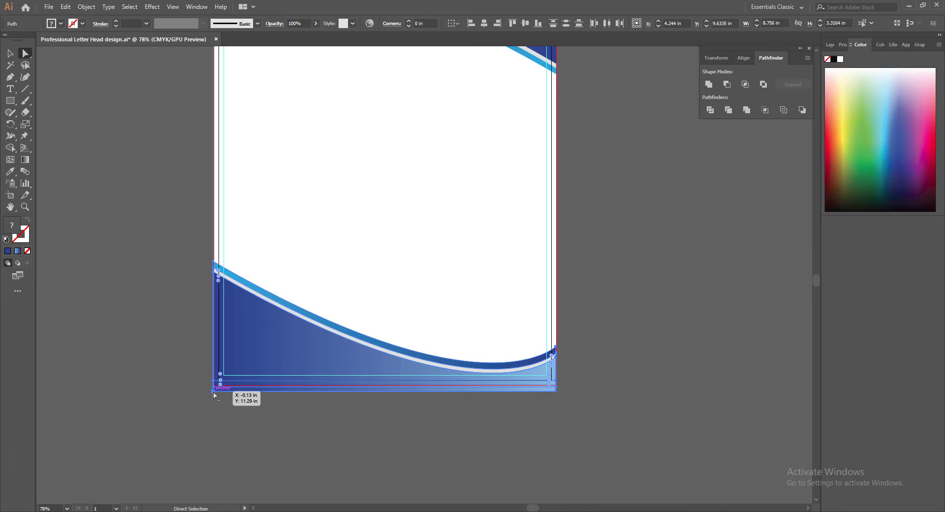
{"action": "key", "text": "Up"}
{"action": "key", "text": "Up"}
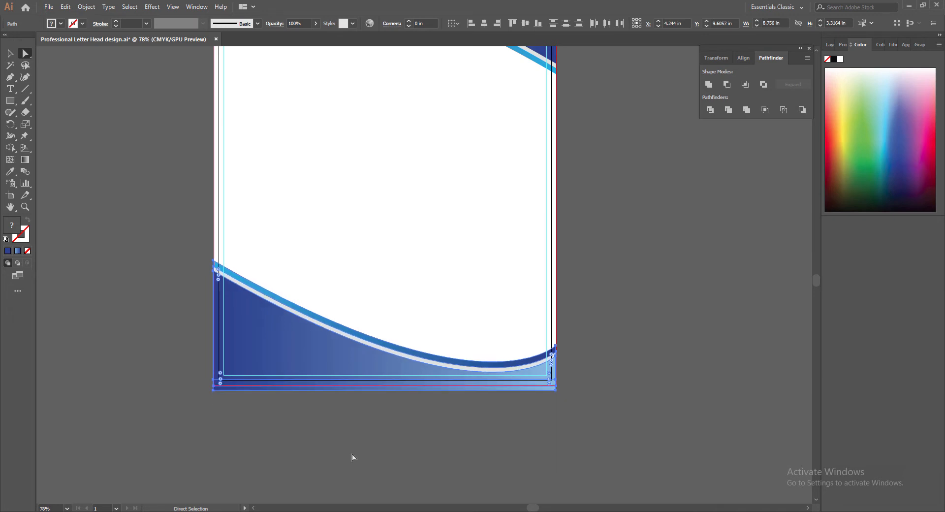
{"action": "left_click", "coordinate": [212, 386]}
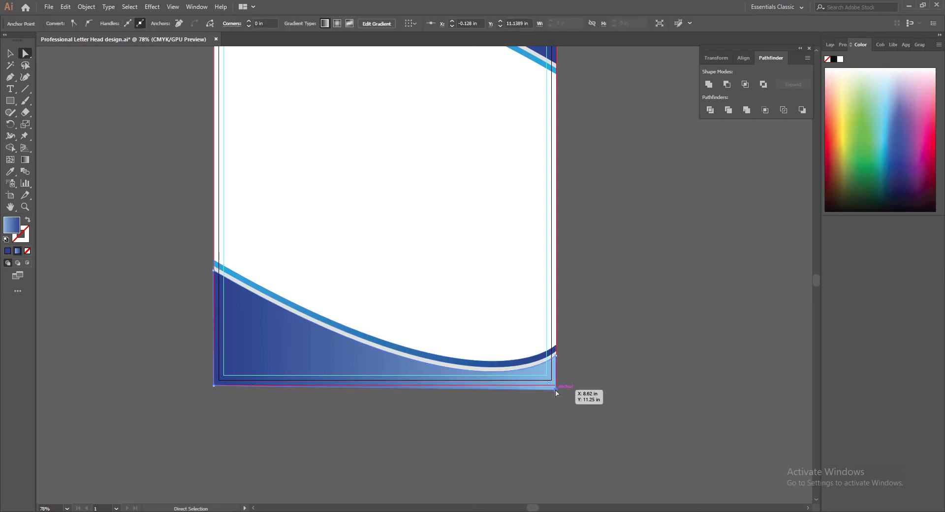
{"action": "left_click_drag", "start_coordinate": [557, 390], "coordinate": [556, 385]}
Save the letterhead with the footer wave in place.
{"action": "key", "text": "v"}
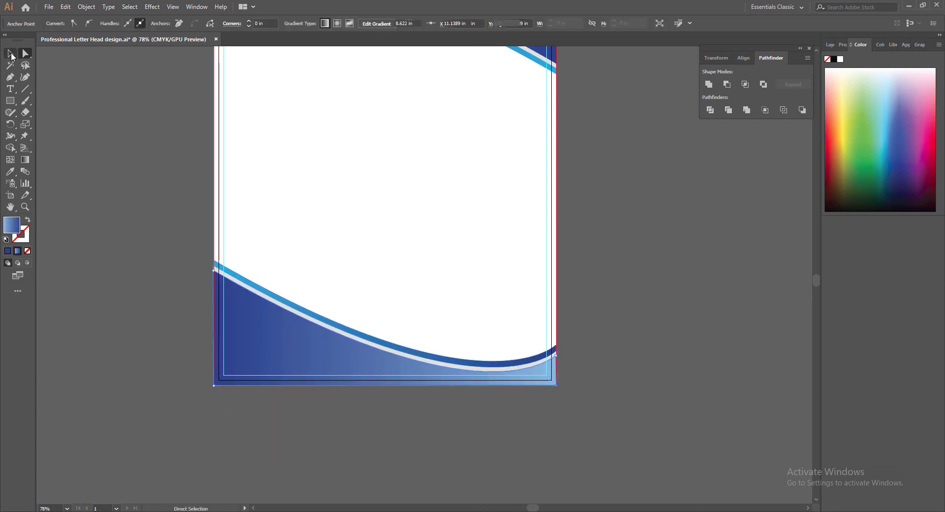
{"action": "left_click", "coordinate": [454, 430]}
{"action": "key", "text": "ctrl+s"}
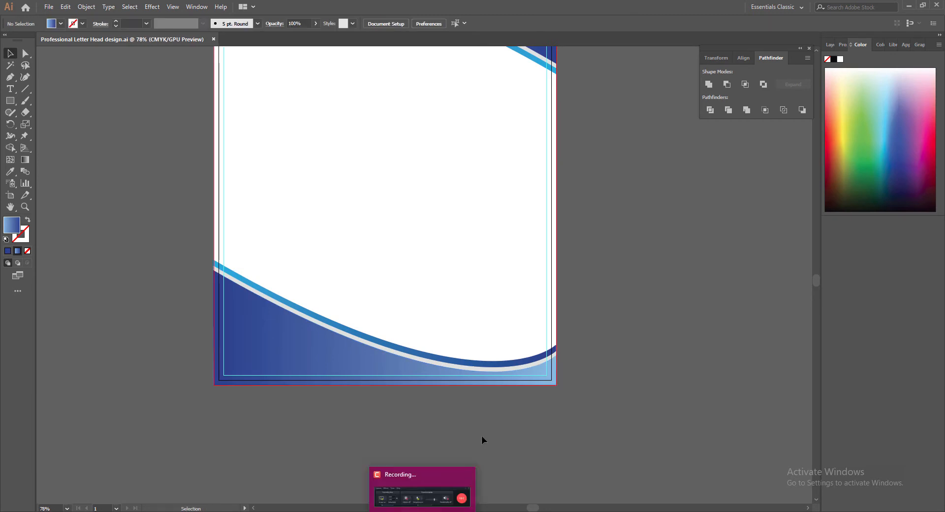
{"action": "left_click", "coordinate": [301, 362]}
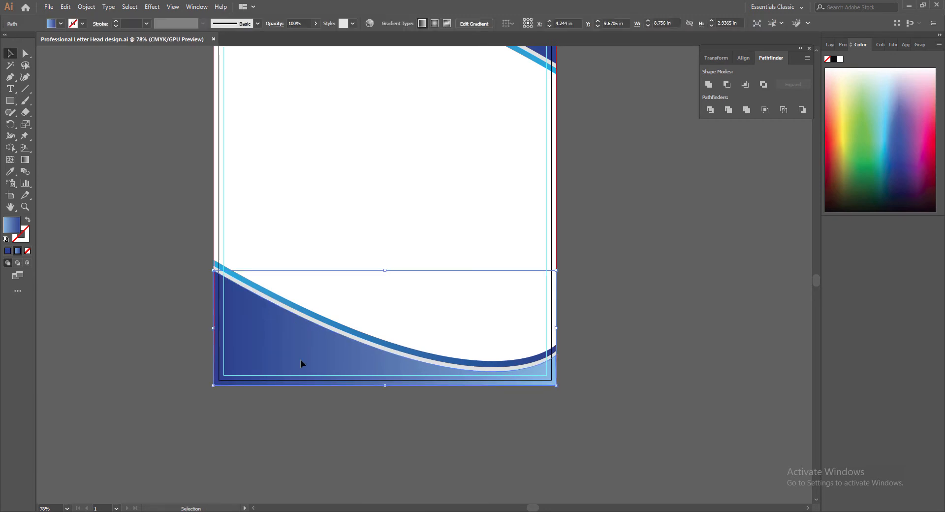
Recolour the bottom wave's gradient stops to orange on the left and brown on the right.
{"action": "double_click", "coordinate": [26, 161]}
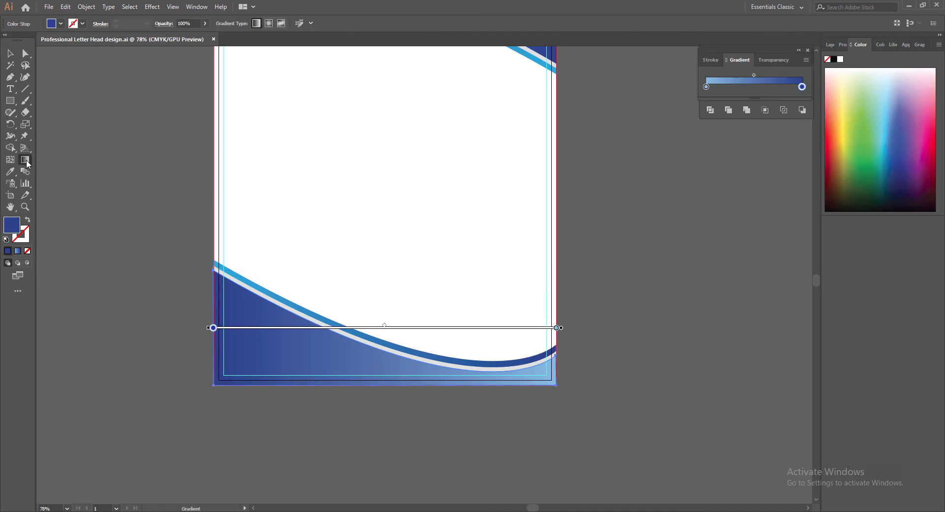
{"action": "double_click", "coordinate": [707, 87]}
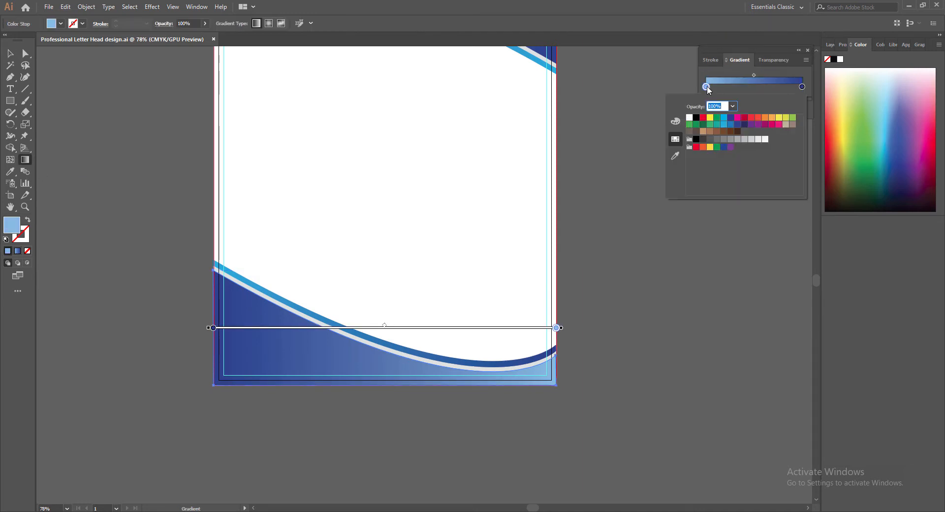
{"action": "left_click", "coordinate": [773, 118]}
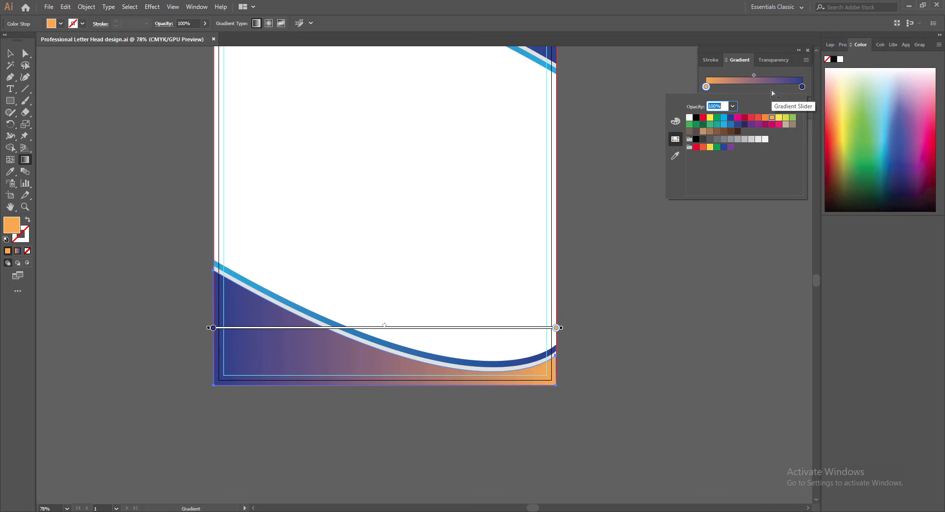
{"action": "double_click", "coordinate": [802, 87]}
{"action": "left_click", "coordinate": [710, 132]}
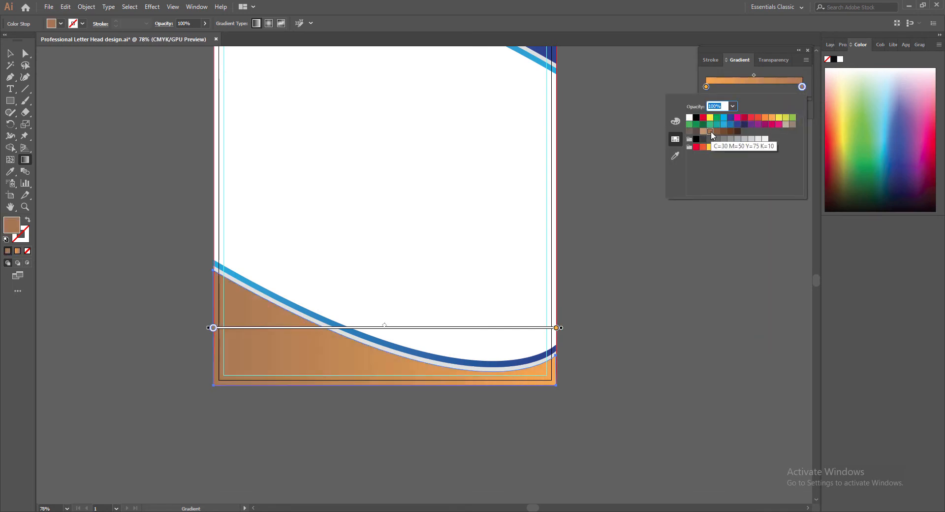
{"action": "left_click", "coordinate": [717, 132]}
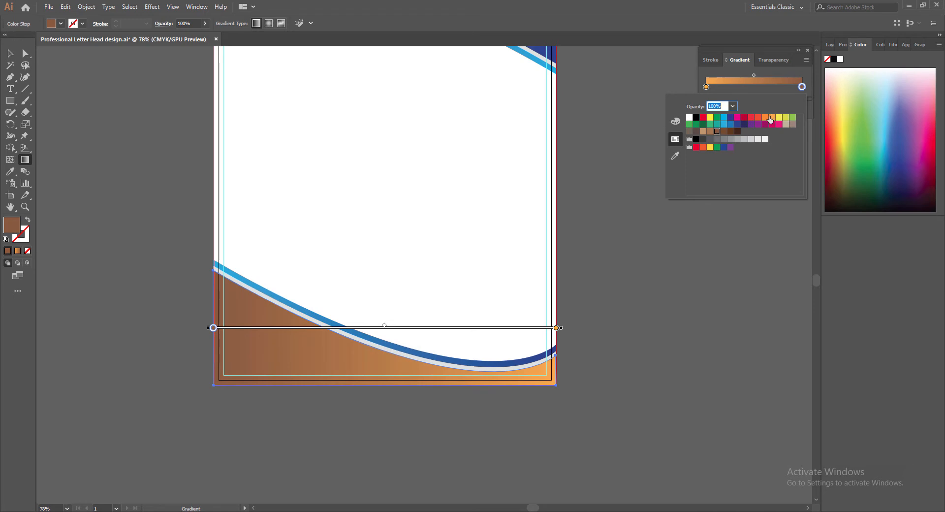
{"action": "left_click", "coordinate": [765, 117]}
{"action": "left_click", "coordinate": [710, 132]}
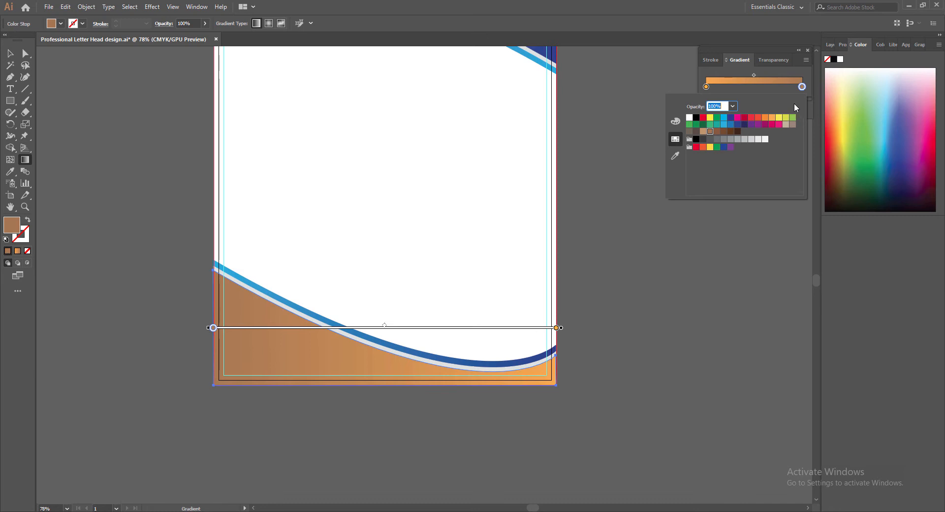
{"action": "key", "text": "v"}
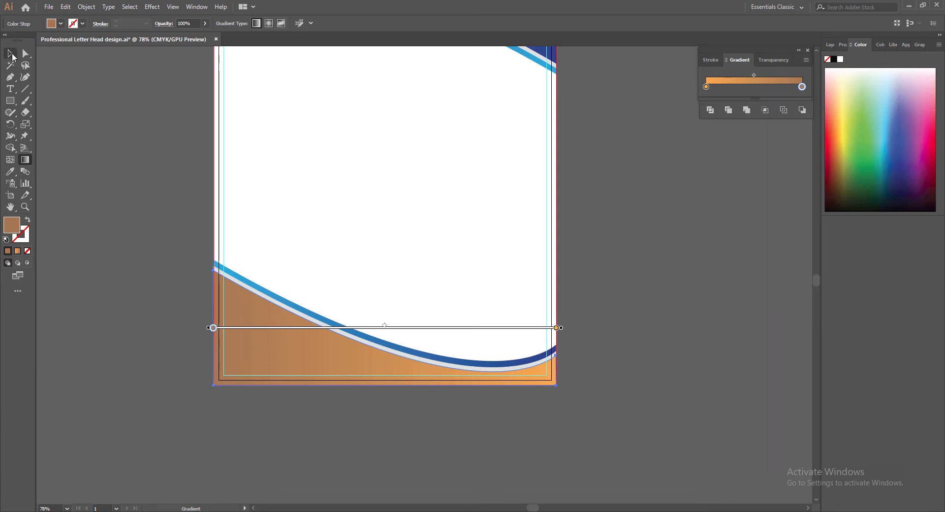
Give the blue stripe a gradient running from brown on the left to orange on the right.
{"action": "left_click", "coordinate": [398, 351]}
{"action": "key", "text": "g"}
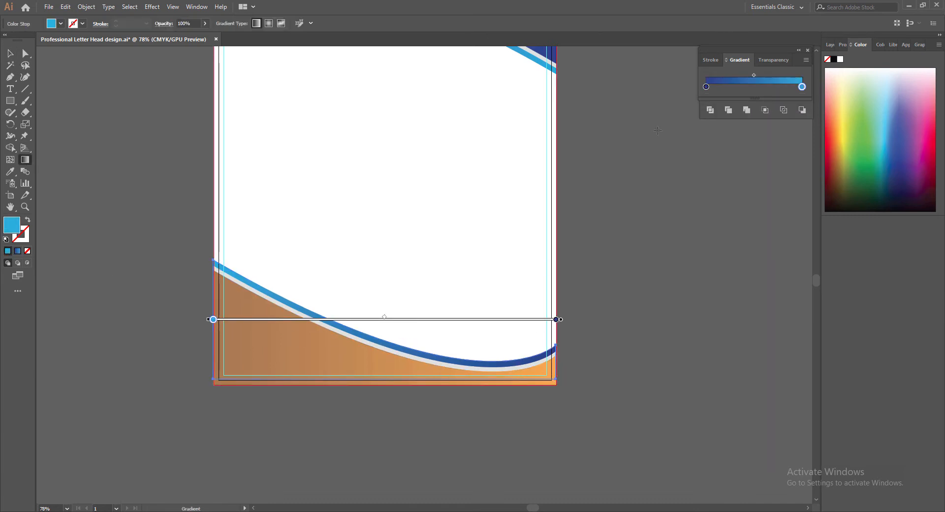
{"action": "double_click", "coordinate": [706, 87]}
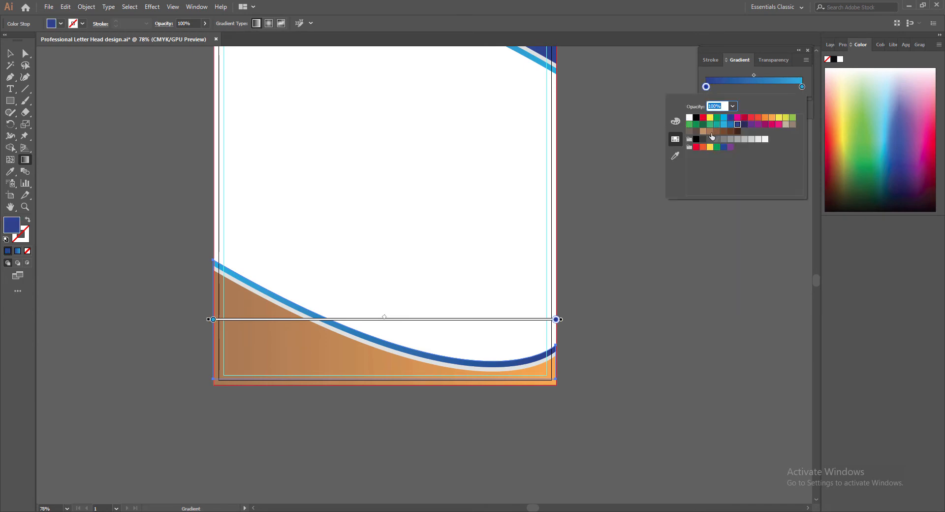
{"action": "left_click", "coordinate": [709, 132]}
{"action": "double_click", "coordinate": [802, 87]}
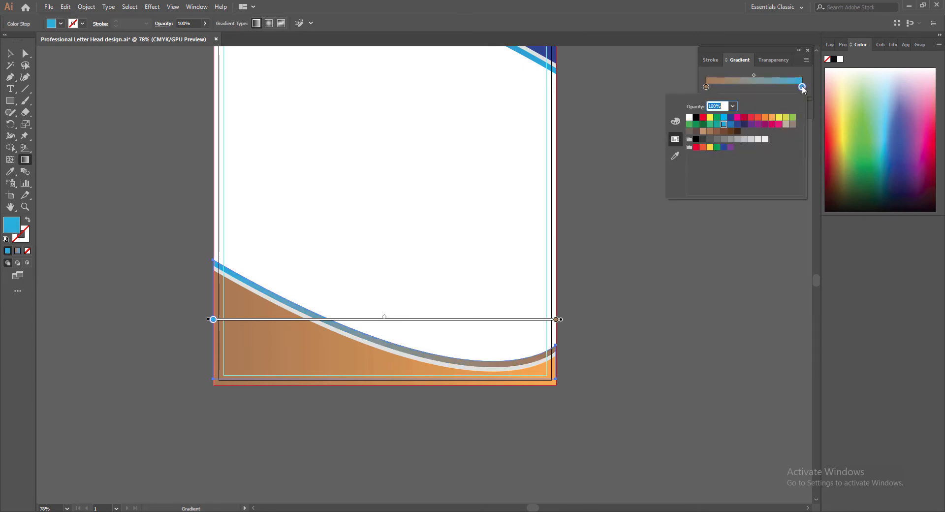
{"action": "left_click", "coordinate": [772, 119]}
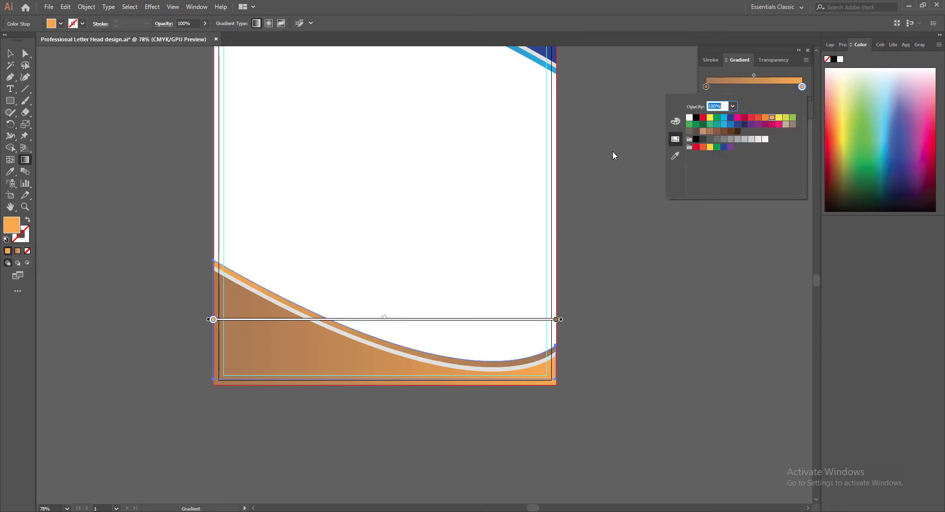
{"action": "left_click", "coordinate": [808, 50]}
{"action": "left_click", "coordinate": [10, 53]}
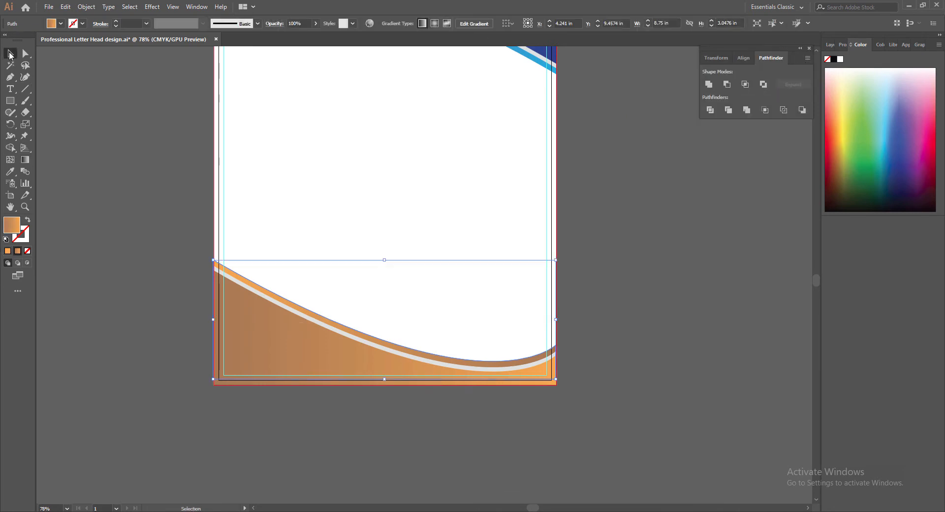
Draw a large rounded rectangle over the centre of the page.
{"action": "left_click", "coordinate": [648, 293]}
{"action": "scroll", "coordinate": [625, 391], "scroll_direction": "up", "scroll_amount": 5}
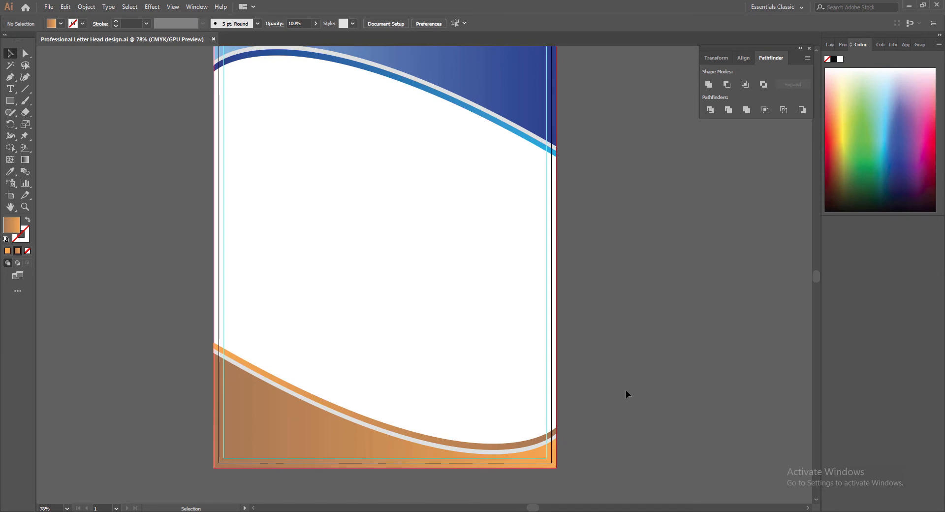
{"action": "scroll", "coordinate": [656, 379], "scroll_direction": "up", "scroll_amount": 2}
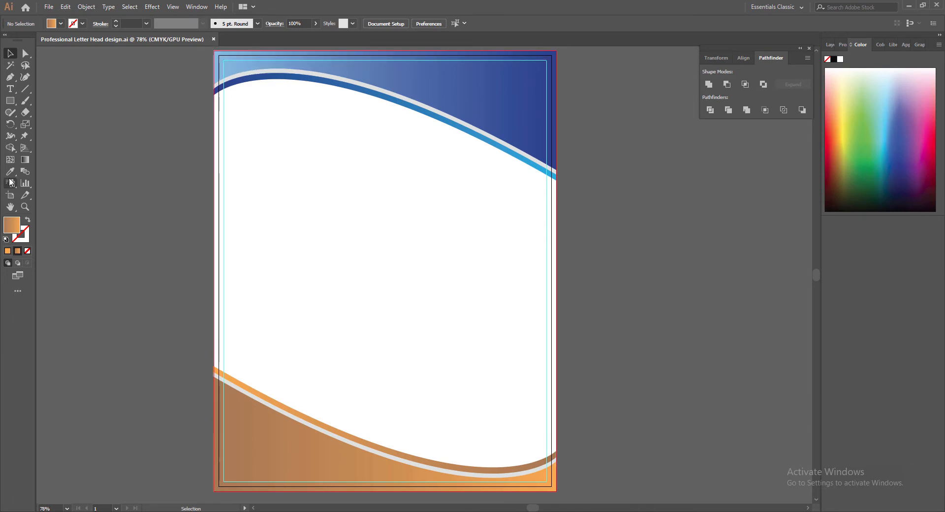
{"action": "left_click", "coordinate": [10, 100]}
{"action": "left_click", "coordinate": [49, 113]}
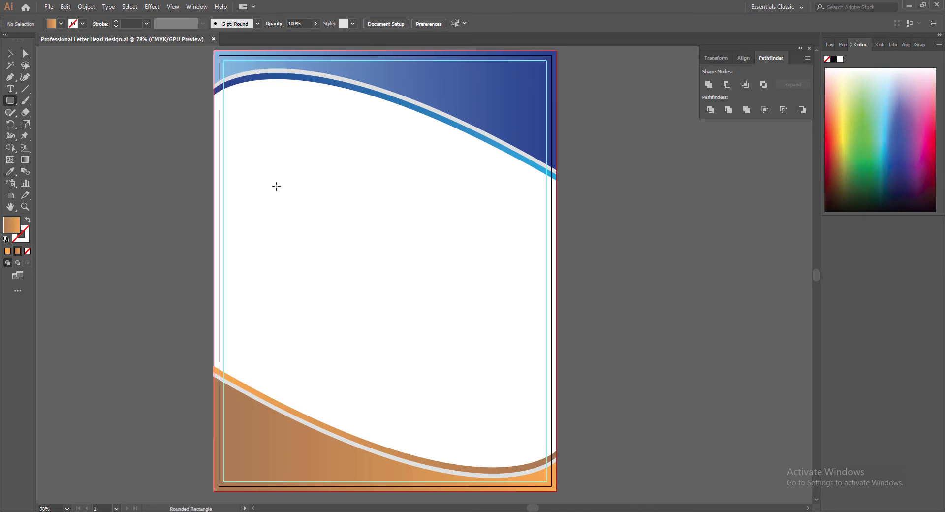
{"action": "left_click", "coordinate": [842, 44]}
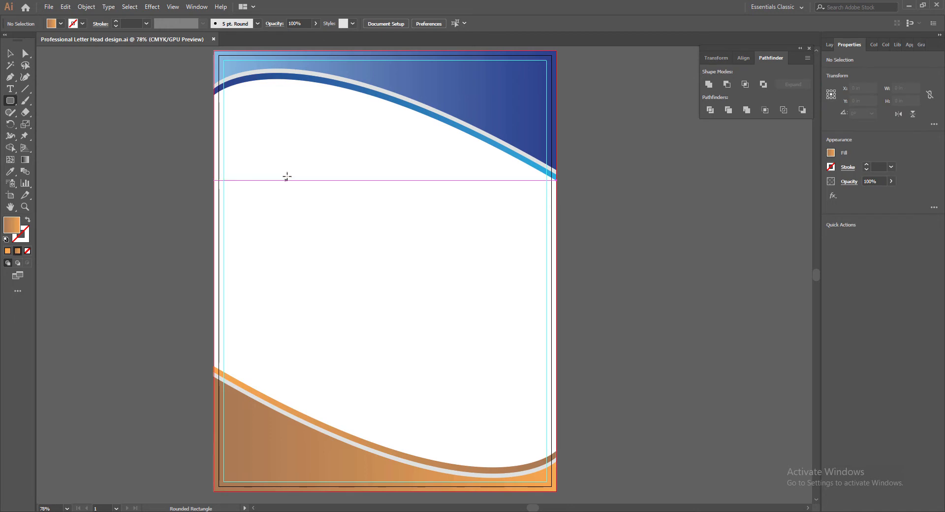
{"action": "left_click_drag", "start_coordinate": [246, 101], "coordinate": [455, 405]}
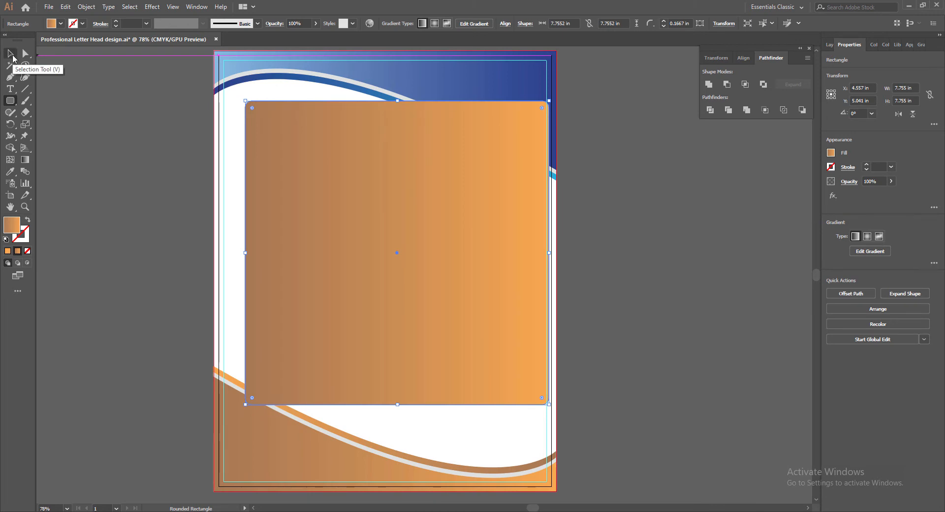
Raise the rectangle's corner radius to 1 in and shift it left onto the page.
{"action": "left_click", "coordinate": [664, 22]}
{"action": "left_click", "coordinate": [664, 21]}
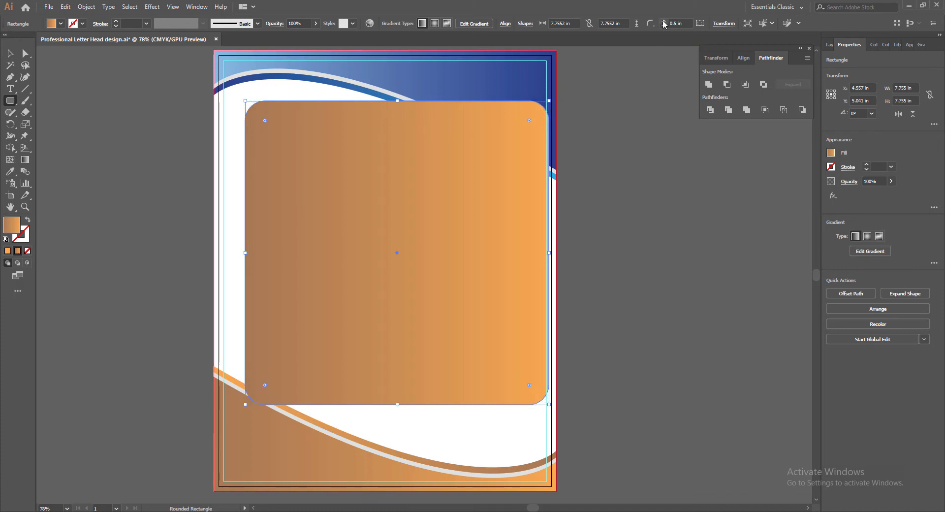
{"action": "left_click", "coordinate": [663, 21]}
{"action": "left_click", "coordinate": [664, 22]}
{"action": "left_click", "coordinate": [663, 21]}
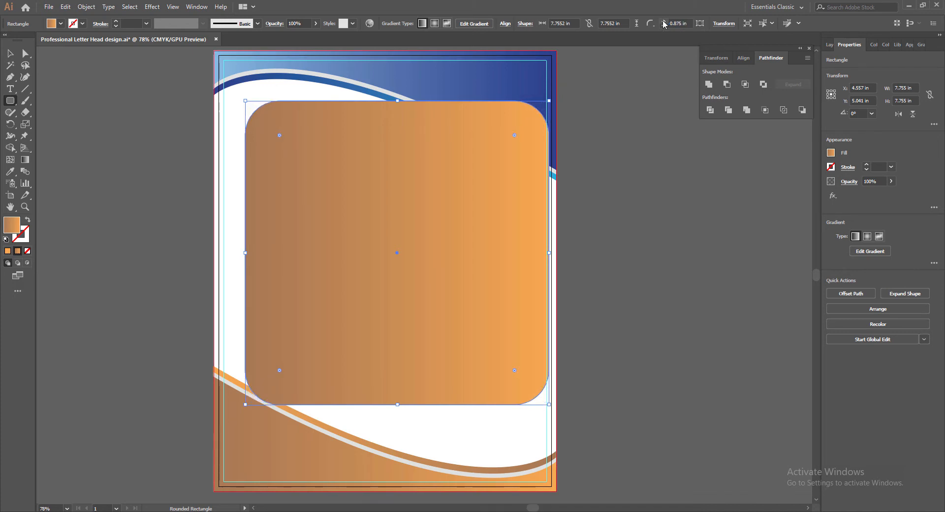
{"action": "left_click", "coordinate": [664, 21]}
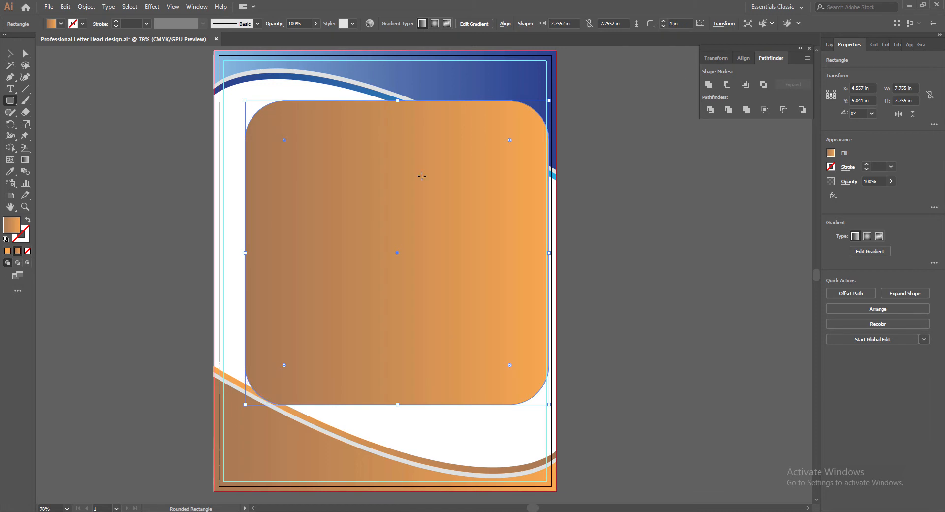
{"action": "key", "text": "v"}
{"action": "left_click_drag", "start_coordinate": [445, 296], "coordinate": [430, 295]}
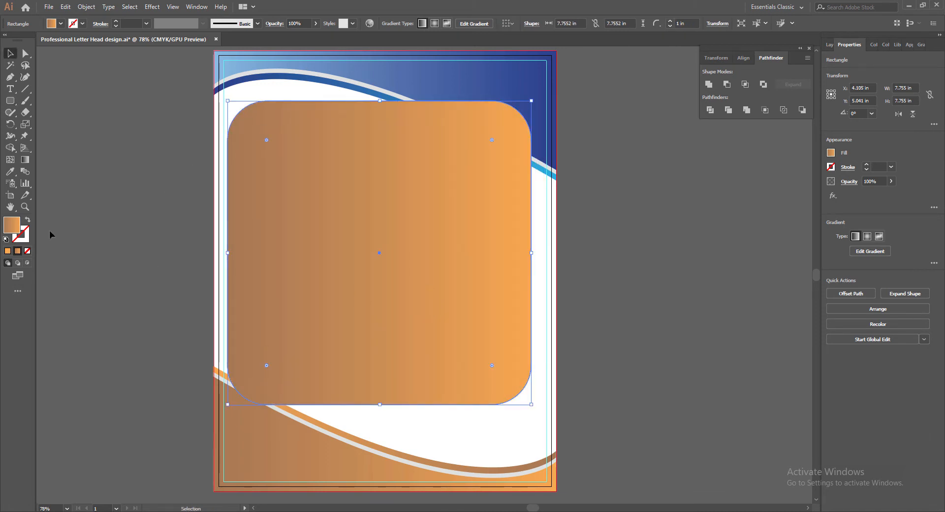
Fill the rectangle with solid light orange #FFC77D and enlarge it slightly.
{"action": "left_click", "coordinate": [8, 252]}
{"action": "double_click", "coordinate": [13, 229]}
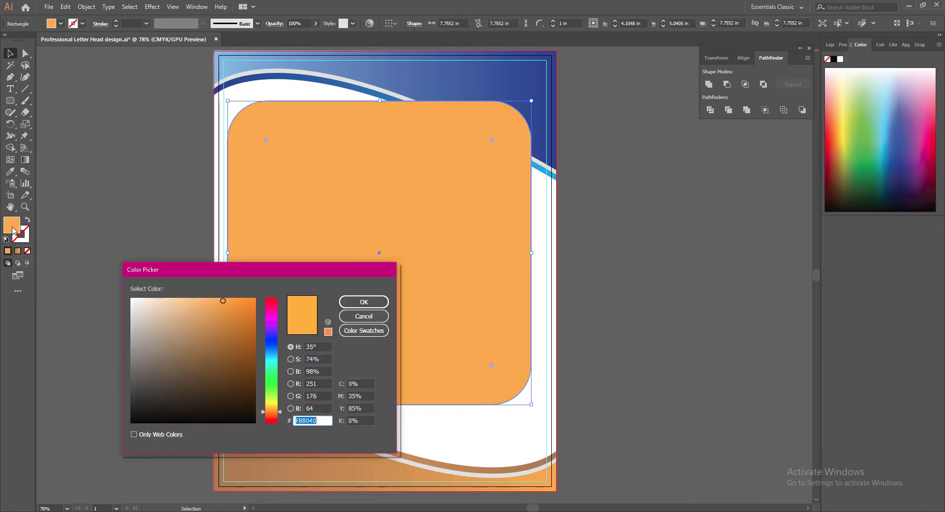
{"action": "left_click", "coordinate": [168, 299]}
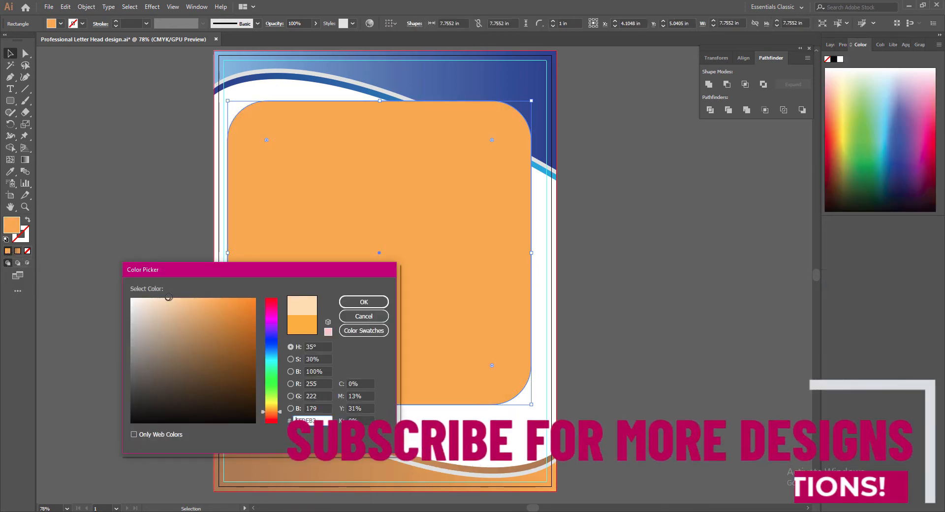
{"action": "left_click", "coordinate": [363, 302]}
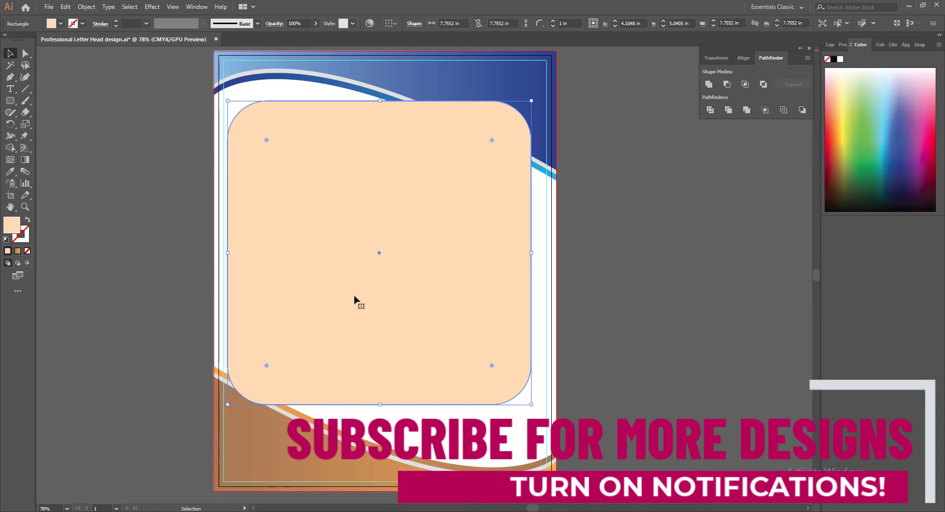
{"action": "double_click", "coordinate": [13, 227]}
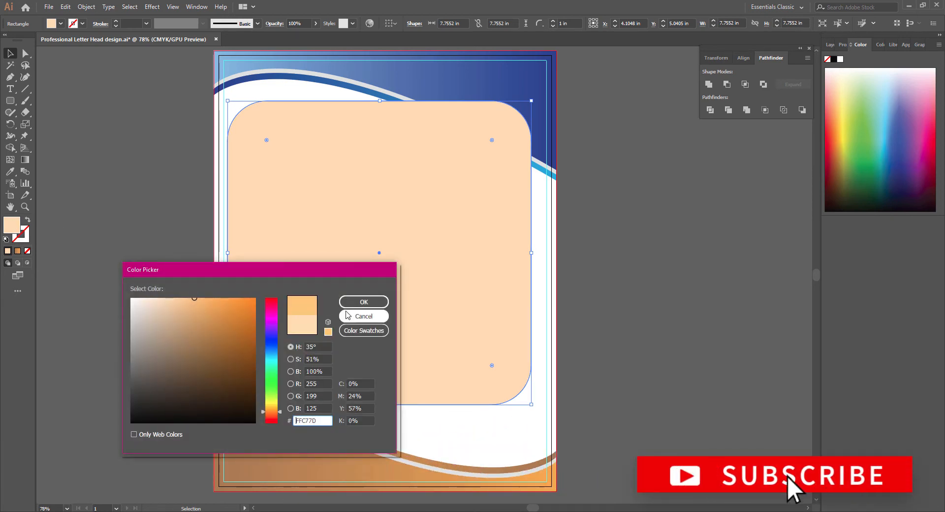
{"action": "key", "text": "Return"}
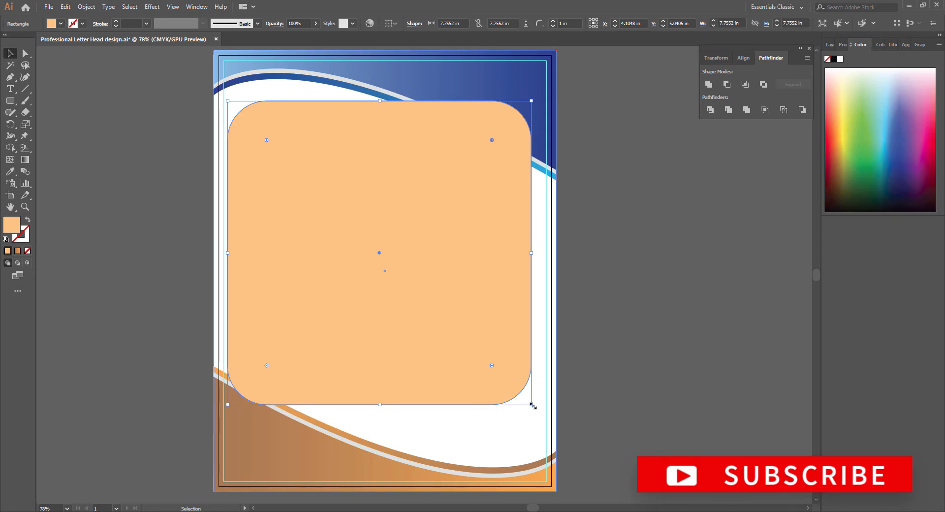
{"action": "left_click_drag", "start_coordinate": [532, 405], "coordinate": [543, 416]}
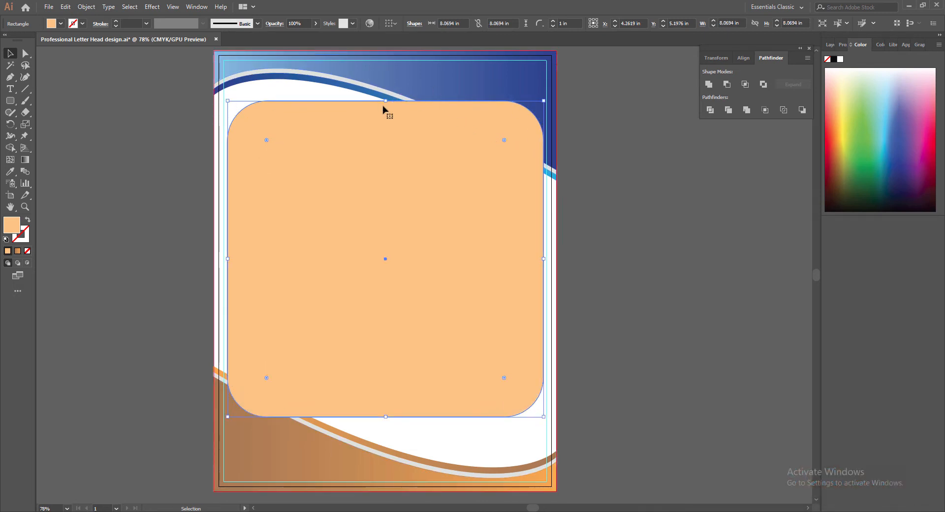
Stretch the rectangle's top and bottom edges, trim its right side, and nudge it to 8.02 × 10.43 in.
{"action": "left_click_drag", "start_coordinate": [386, 101], "coordinate": [385, 71]}
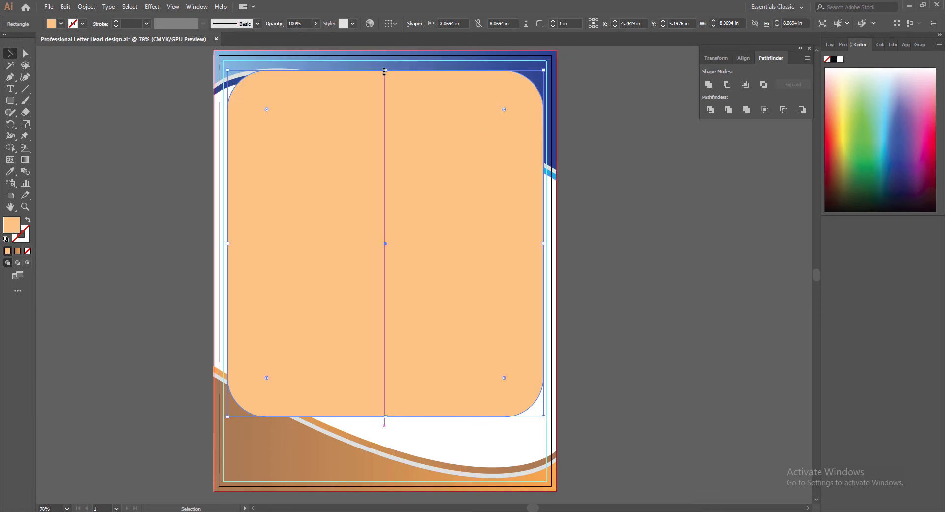
{"action": "left_click_drag", "start_coordinate": [386, 418], "coordinate": [386, 472]}
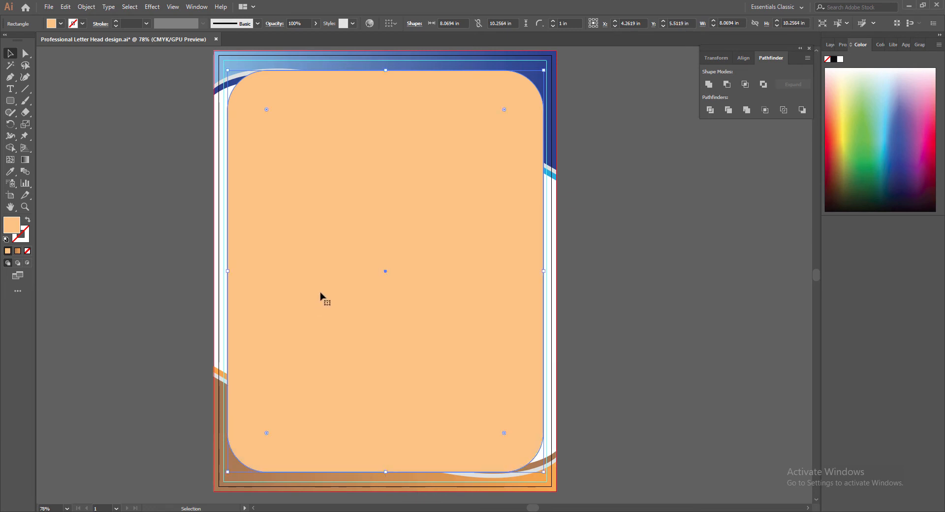
{"action": "left_click_drag", "start_coordinate": [544, 271], "coordinate": [542, 272]}
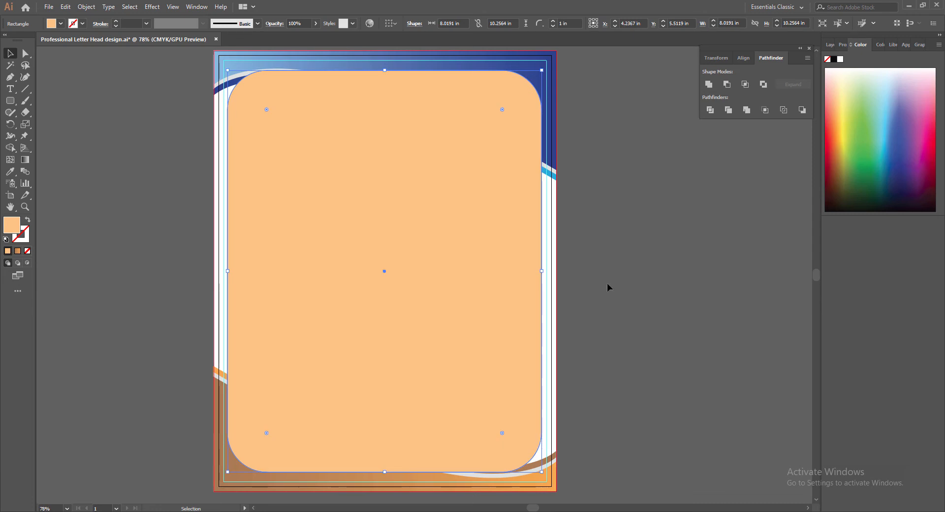
{"action": "key", "text": "Right"}
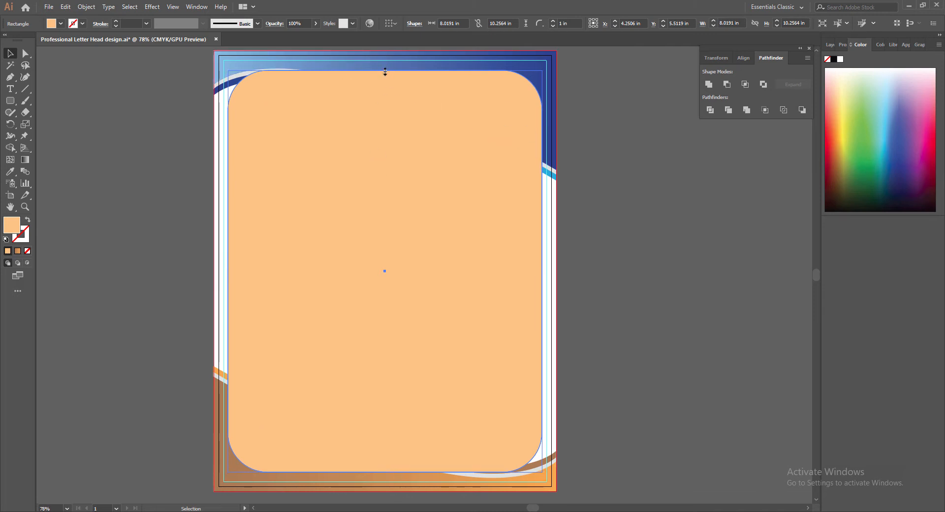
{"action": "left_click_drag", "start_coordinate": [385, 72], "coordinate": [385, 67]}
{"action": "left_click_drag", "start_coordinate": [385, 472], "coordinate": [385, 476]}
{"action": "left_click_drag", "start_coordinate": [385, 69], "coordinate": [385, 70]}
{"action": "left_click_drag", "start_coordinate": [385, 474], "coordinate": [385, 475]}
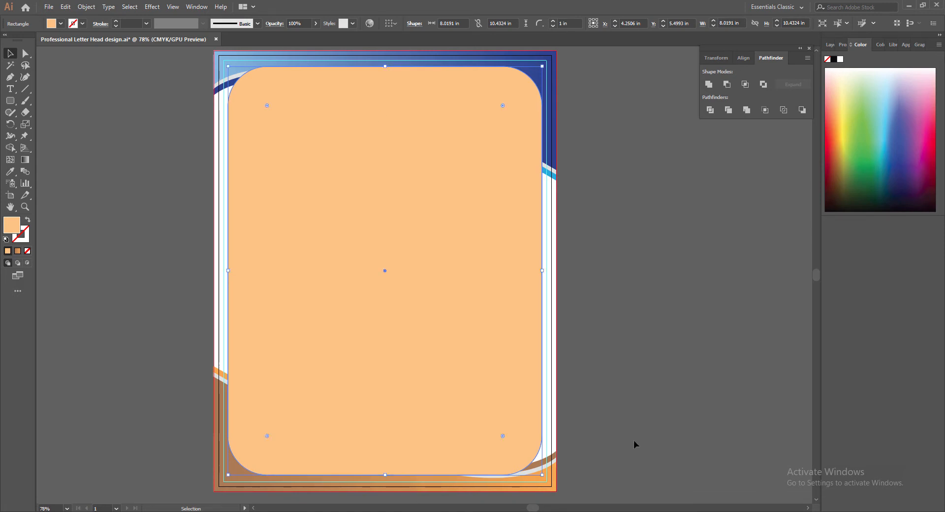
{"action": "left_click", "coordinate": [99, 154]}
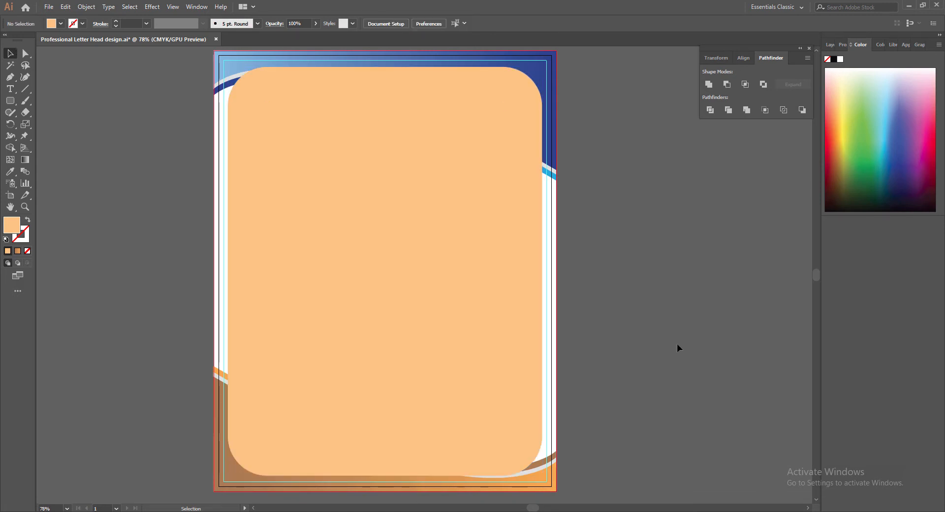
{"action": "left_click", "coordinate": [398, 354]}
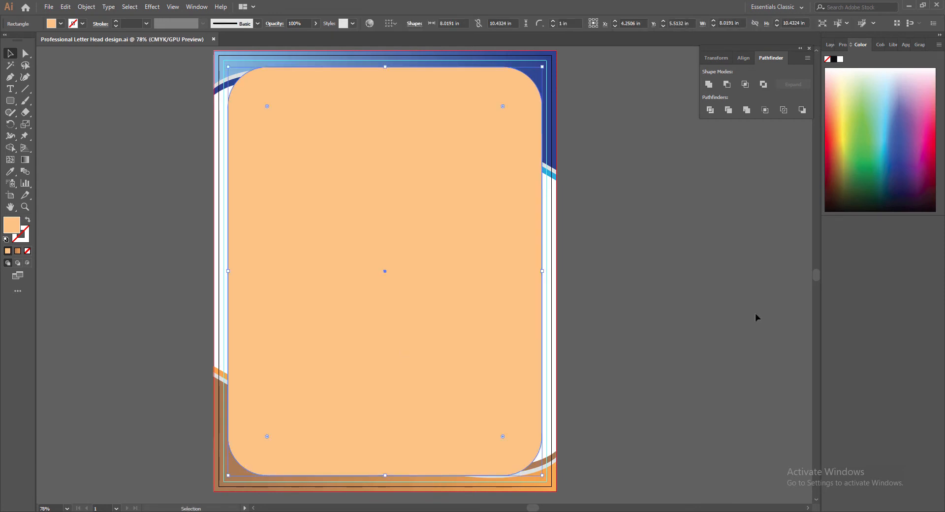
Lower the rounded rectangle's opacity to make it semi-transparent.
{"action": "left_click", "coordinate": [316, 24]}
{"action": "left_click_drag", "start_coordinate": [313, 36], "coordinate": [291, 35]}
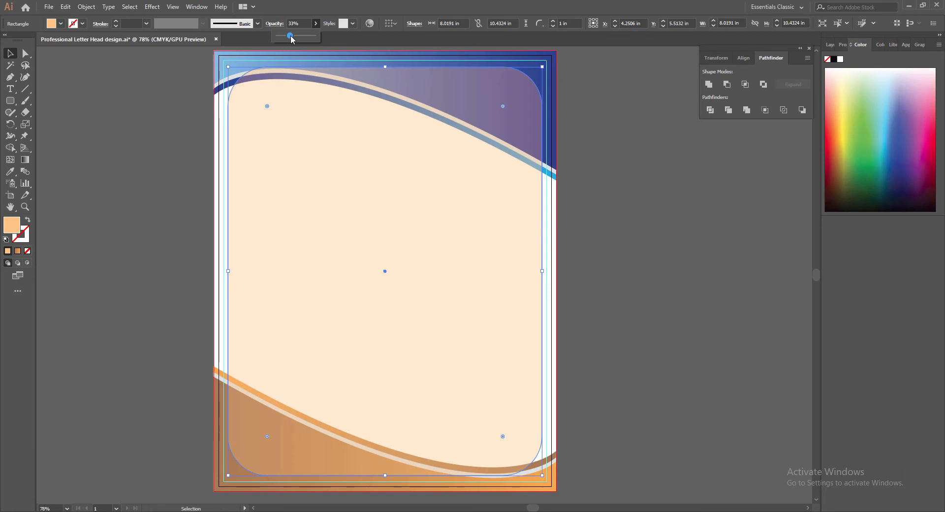
{"action": "left_click", "coordinate": [638, 204]}
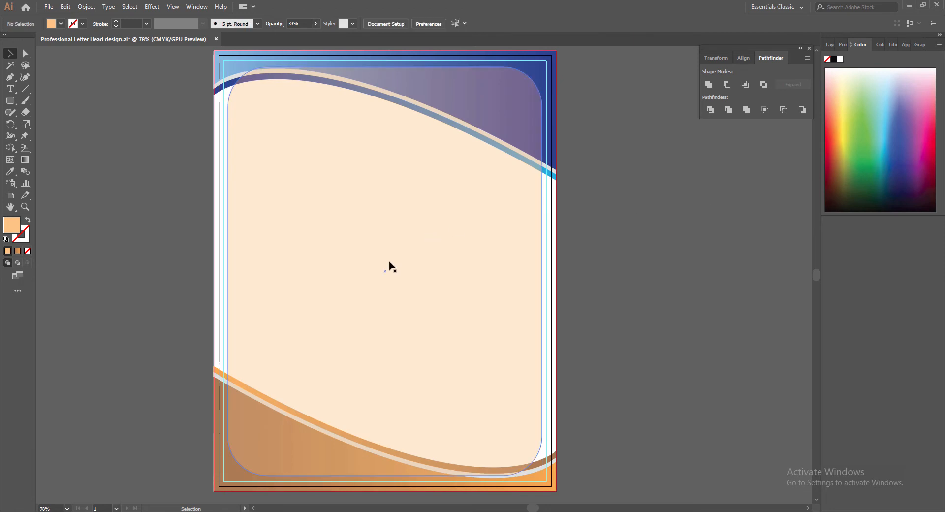
{"action": "left_click_drag", "start_coordinate": [547, 48], "coordinate": [589, 181]}
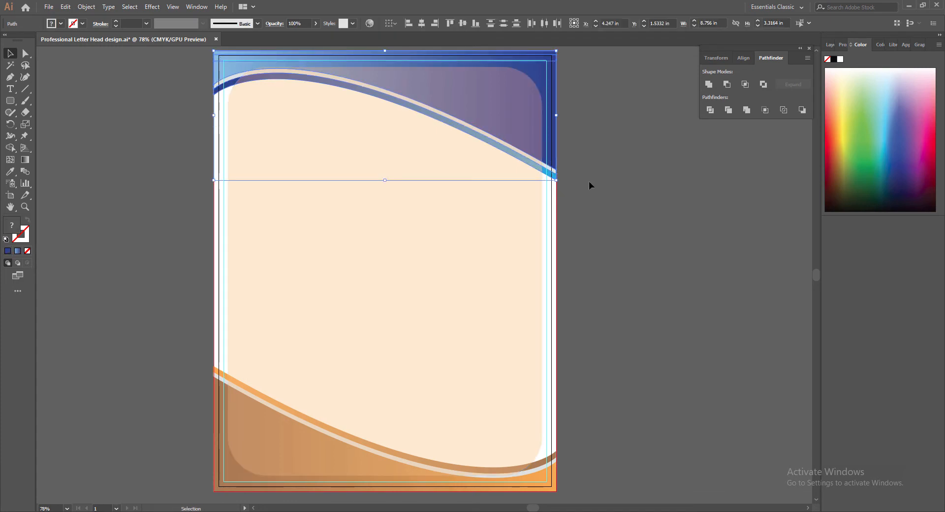
{"action": "left_click", "coordinate": [589, 181]}
{"action": "left_click", "coordinate": [326, 309]}
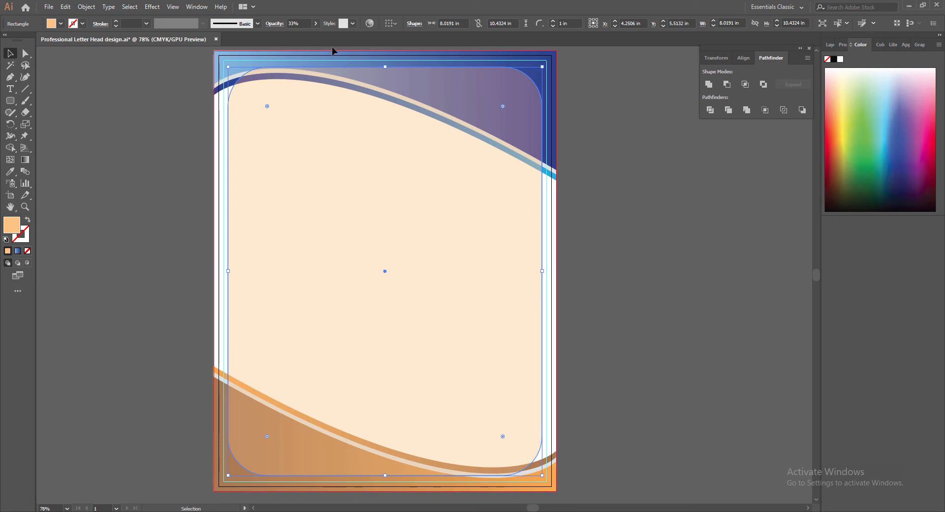
{"action": "left_click", "coordinate": [315, 23]}
{"action": "left_click", "coordinate": [641, 139]}
Try dark orange and deep brown fill colours in the Color Picker.
{"action": "double_click", "coordinate": [12, 226]}
{"action": "left_click", "coordinate": [255, 319]}
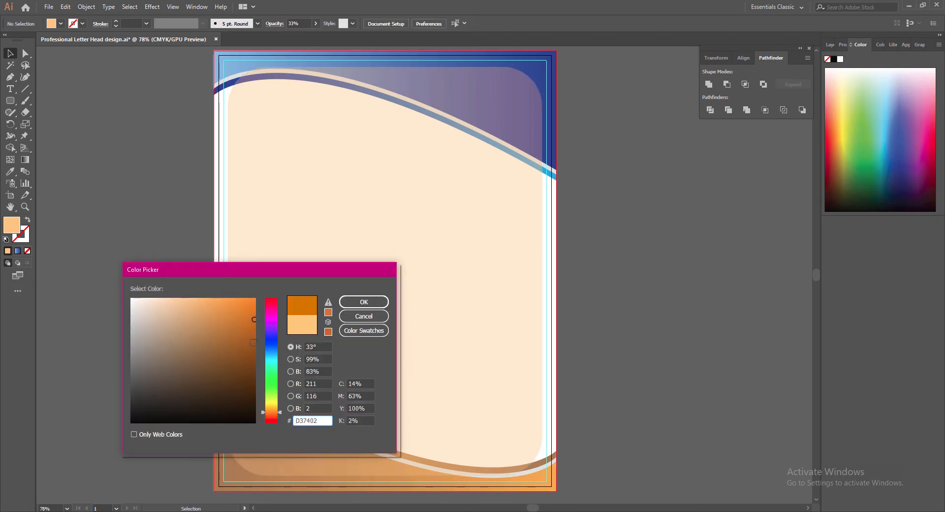
{"action": "left_click", "coordinate": [361, 302]}
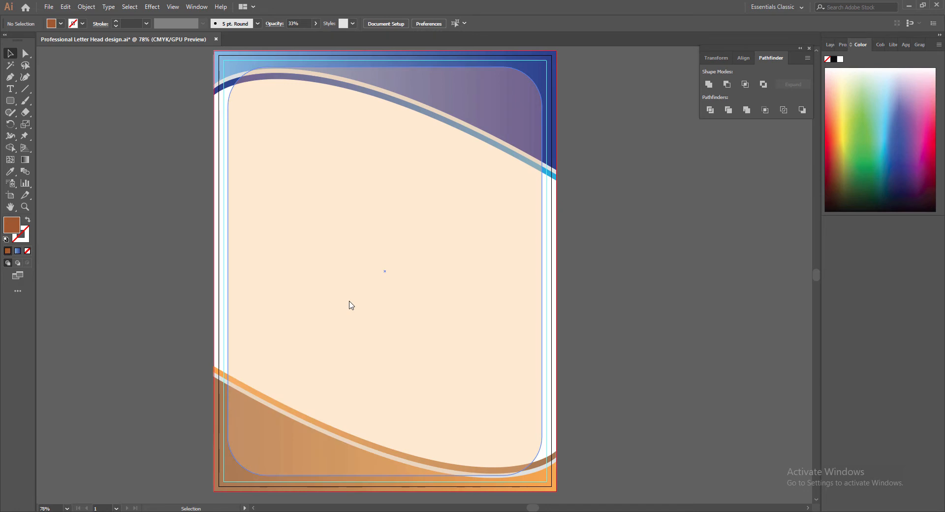
{"action": "double_click", "coordinate": [14, 227]}
{"action": "left_click", "coordinate": [270, 416]}
{"action": "left_click_drag", "start_coordinate": [253, 374], "coordinate": [265, 381]}
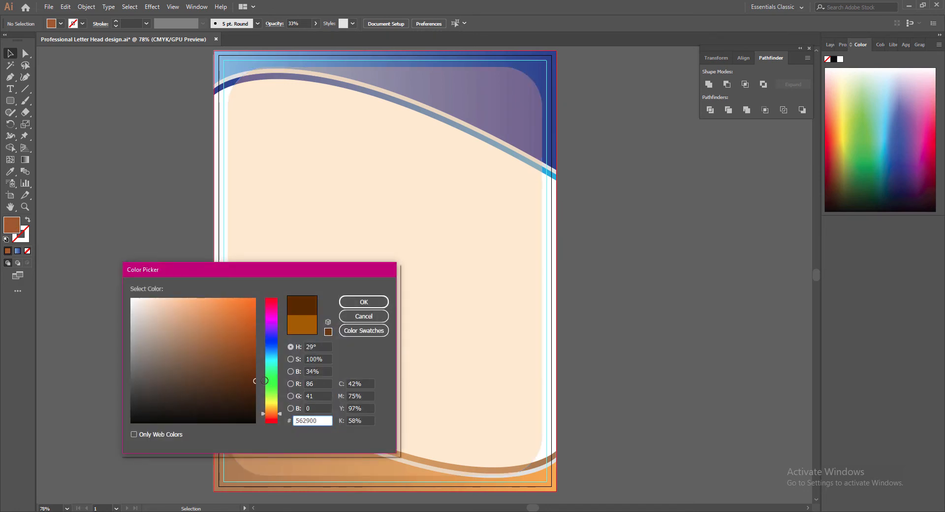
{"action": "left_click", "coordinate": [365, 302]}
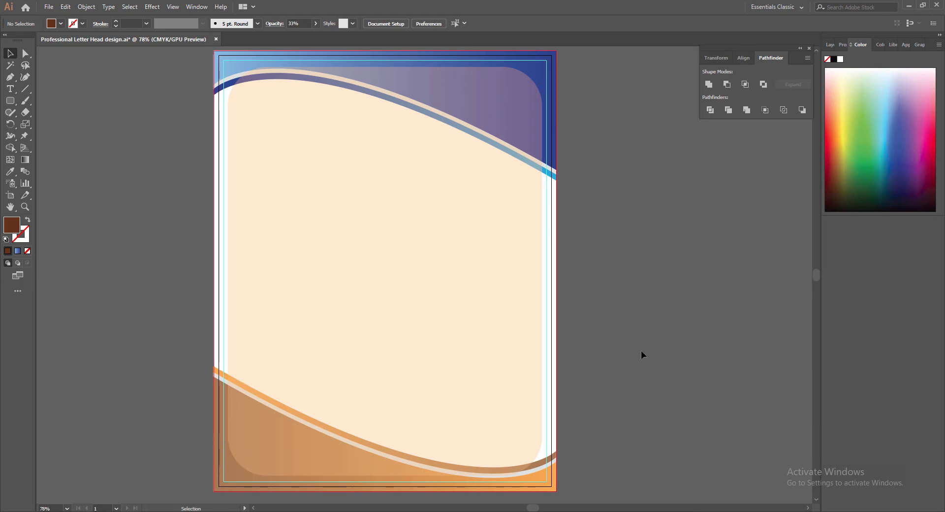
Settle the rounded rectangle's opacity at 45% and save the letterhead.
{"action": "left_click", "coordinate": [320, 126]}
{"action": "left_click", "coordinate": [315, 23]}
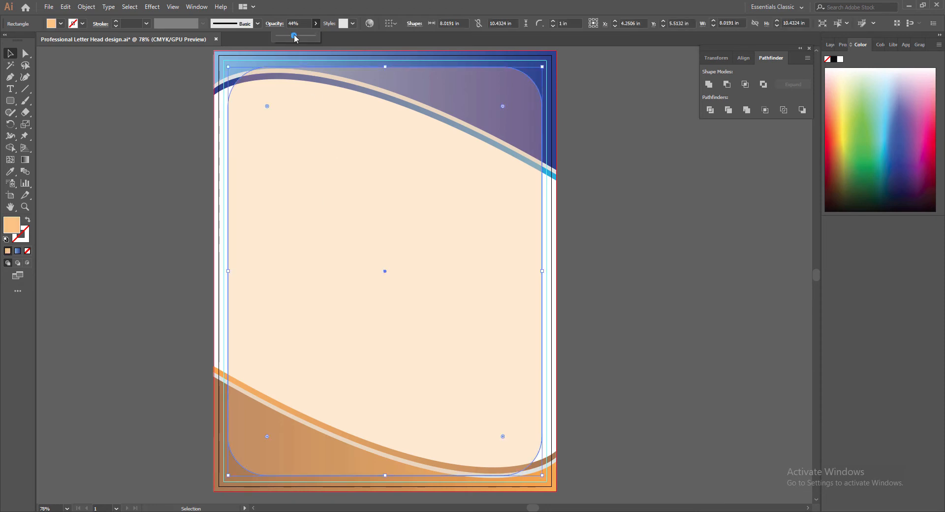
{"action": "left_click", "coordinate": [294, 34]}
{"action": "left_click_drag", "start_coordinate": [294, 34], "coordinate": [296, 34]}
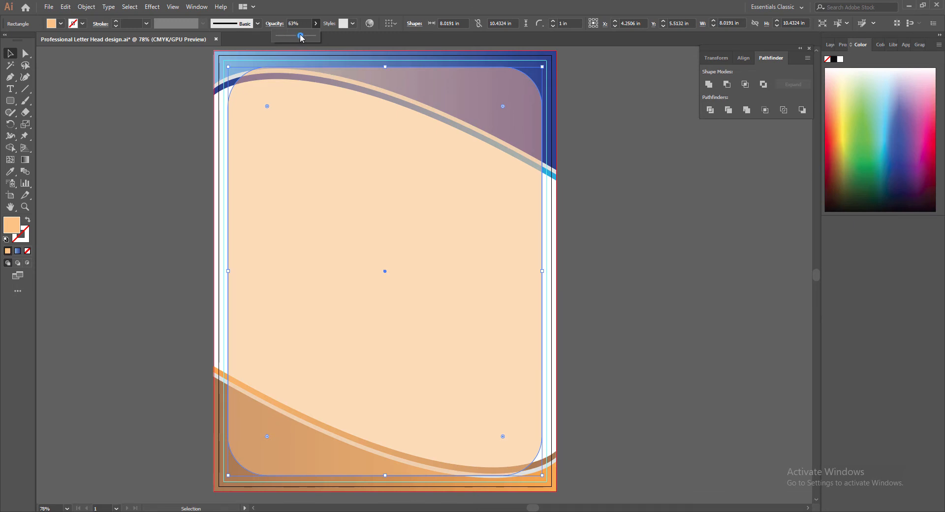
{"action": "left_click_drag", "start_coordinate": [301, 37], "coordinate": [299, 36]}
{"action": "left_click", "coordinate": [693, 260]}
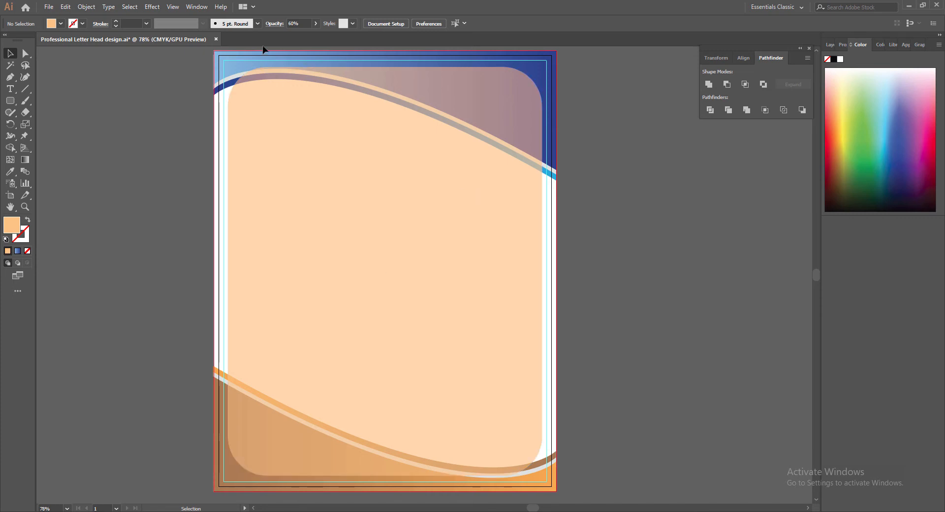
{"action": "left_click_drag", "start_coordinate": [296, 36], "coordinate": [294, 37]}
{"action": "left_click", "coordinate": [619, 171]}
{"action": "left_click", "coordinate": [331, 144]}
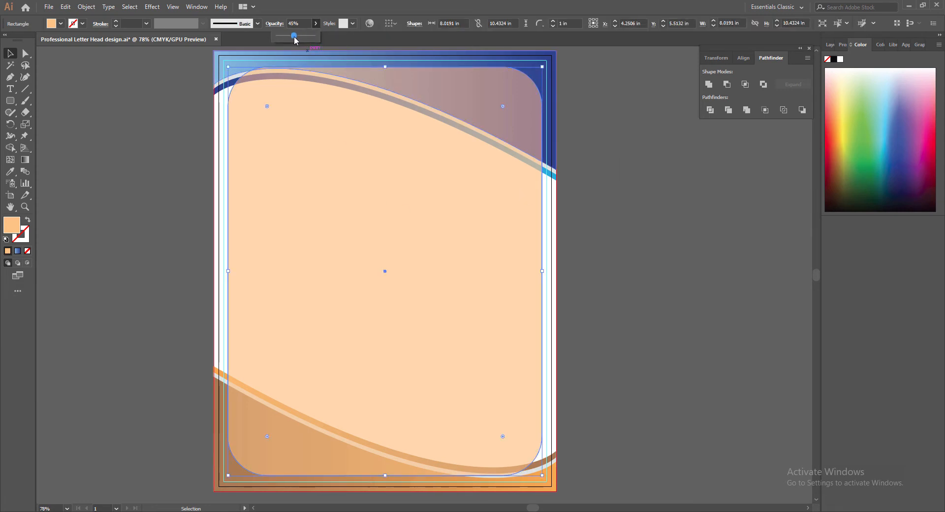
{"action": "left_click", "coordinate": [622, 197]}
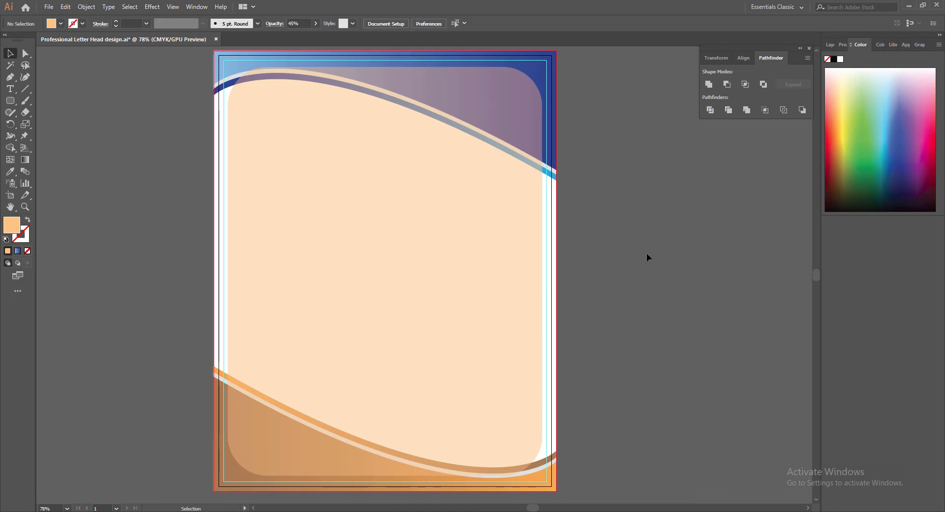
{"action": "key", "text": "ctrl+s"}
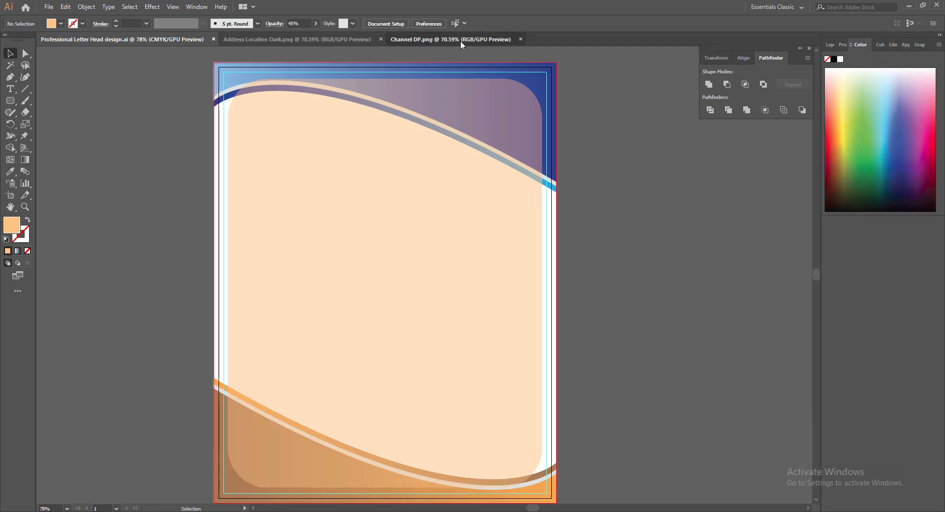
Bring the Channel DP.png logo onto the letterhead, scaled to about 0.75 in in the top-right corner.
{"action": "left_click", "coordinate": [460, 40]}
{"action": "left_click_drag", "start_coordinate": [503, 199], "coordinate": [437, 211]}
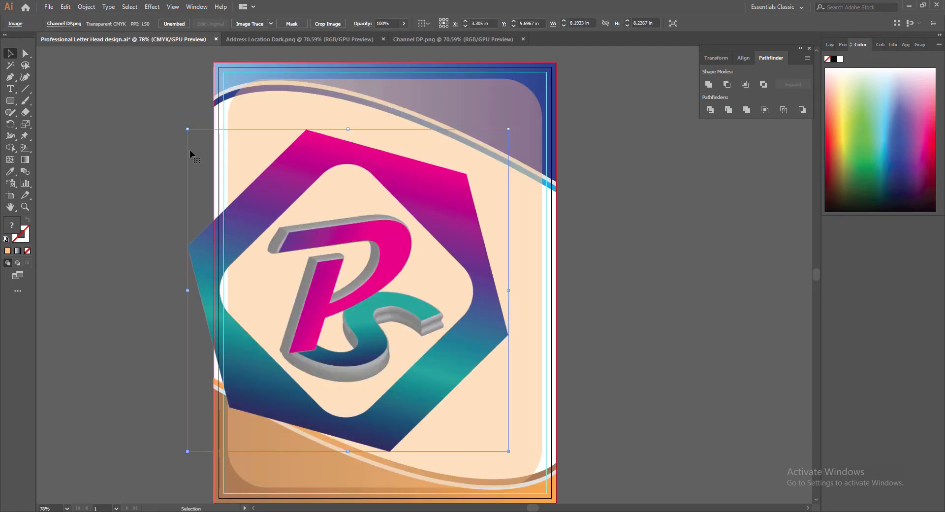
{"action": "left_click_drag", "start_coordinate": [187, 128], "coordinate": [507, 99]}
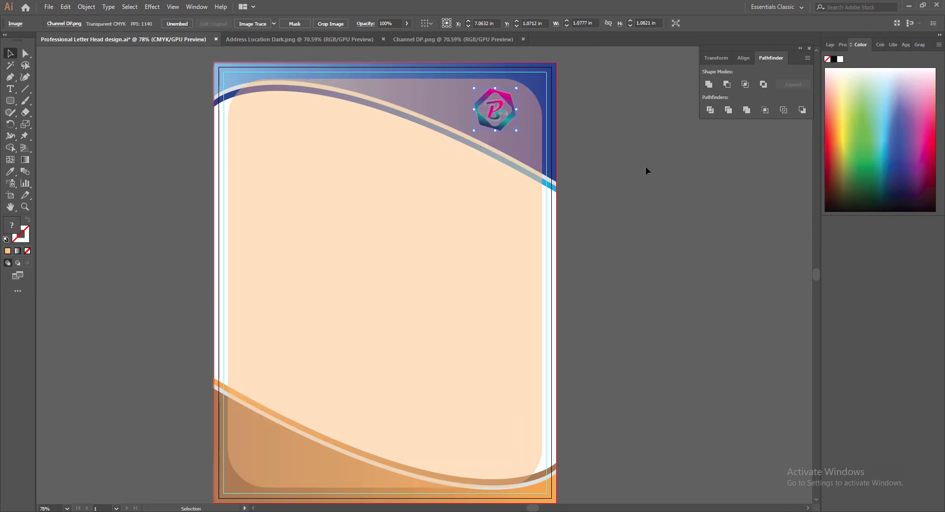
{"action": "key", "text": "Up"}
{"action": "key", "text": "Up"}
{"action": "key", "text": "Up"}
{"action": "key", "text": "Up"}
{"action": "key", "text": "Up"}
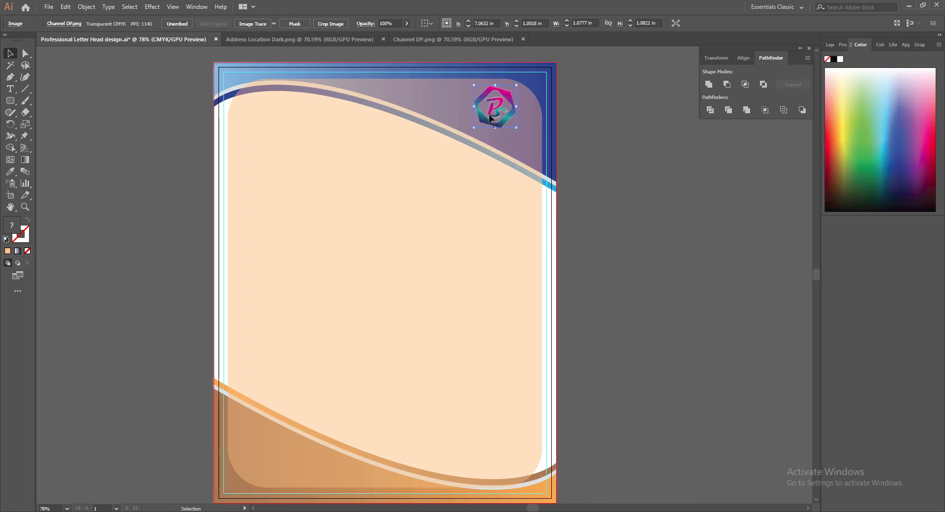
{"action": "left_click_drag", "start_coordinate": [474, 85], "coordinate": [510, 119]}
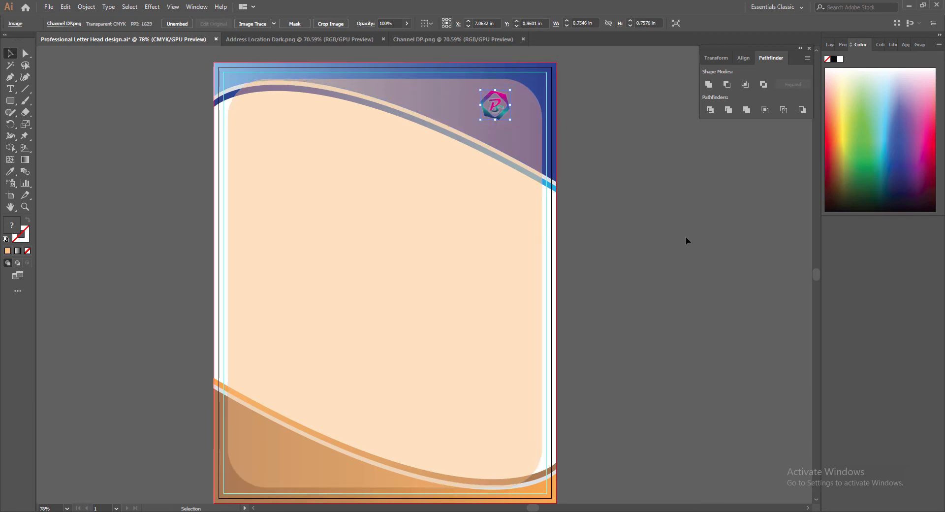
{"action": "key", "text": "Up"}
{"action": "key", "text": "Up"}
{"action": "key", "text": "Up"}
{"action": "key", "text": "Up"}
{"action": "key", "text": "Up"}
{"action": "key", "text": "Up"}
{"action": "key", "text": "Up"}
{"action": "key", "text": "Up"}
{"action": "key", "text": "Up"}
{"action": "key", "text": "Up"}
{"action": "left_click", "coordinate": [686, 241]}
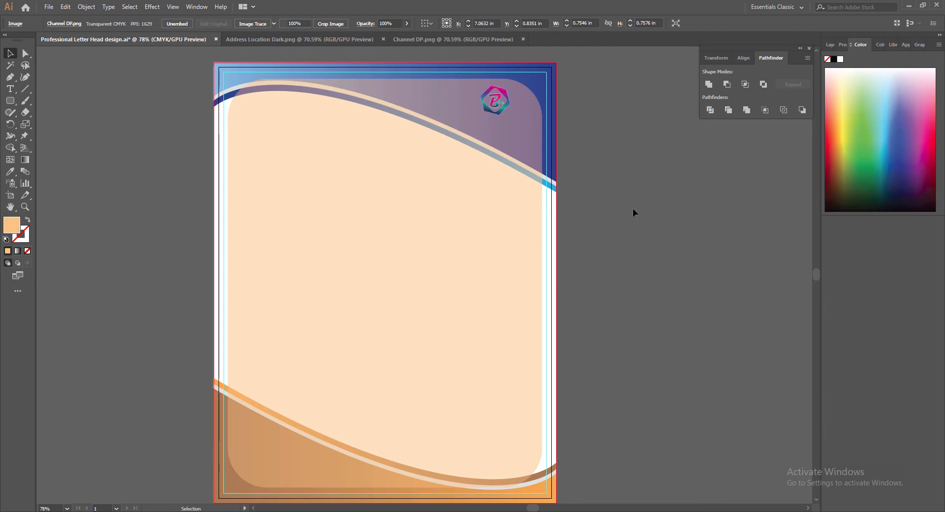
{"action": "left_click", "coordinate": [503, 93]}
Apply an Outer Glow to the logo with colour FFFFFF and 0.02 in blur.
{"action": "left_click", "coordinate": [152, 6]}
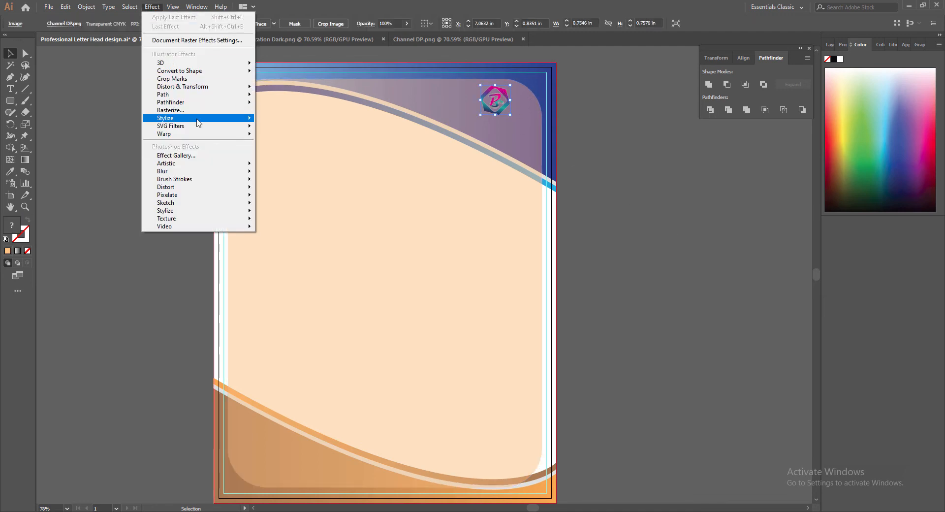
{"action": "mouse_move", "coordinate": [244, 123]}
{"action": "left_click", "coordinate": [286, 151]}
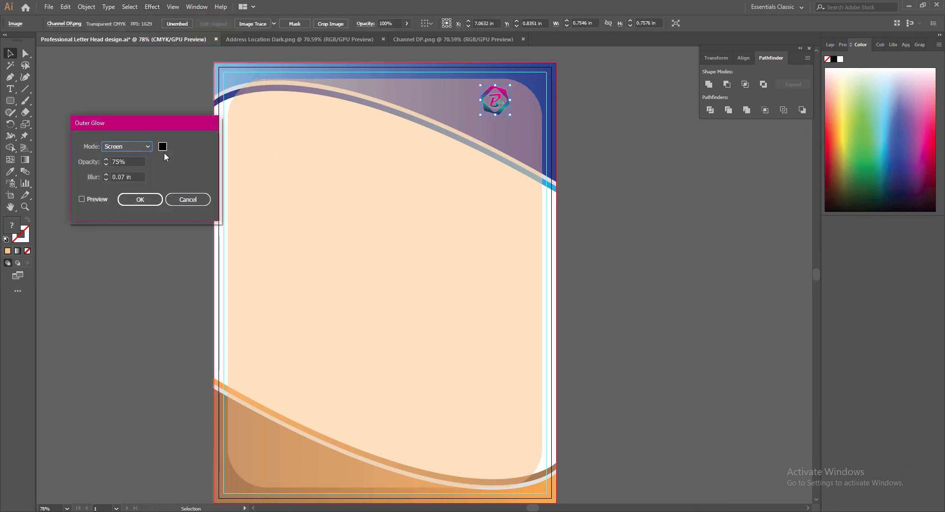
{"action": "left_click", "coordinate": [163, 147]}
{"action": "type", "text": "ffffff"}
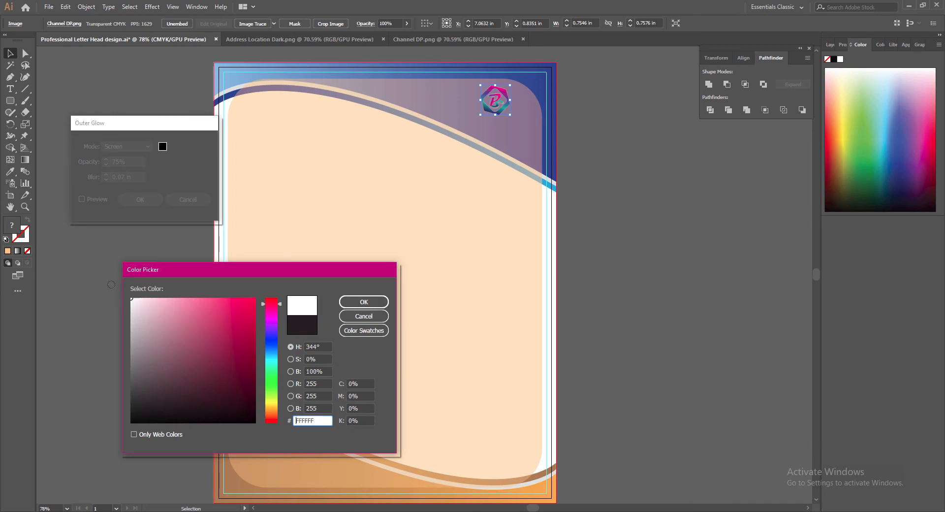
{"action": "key", "text": "Return"}
{"action": "left_click", "coordinate": [124, 177]}
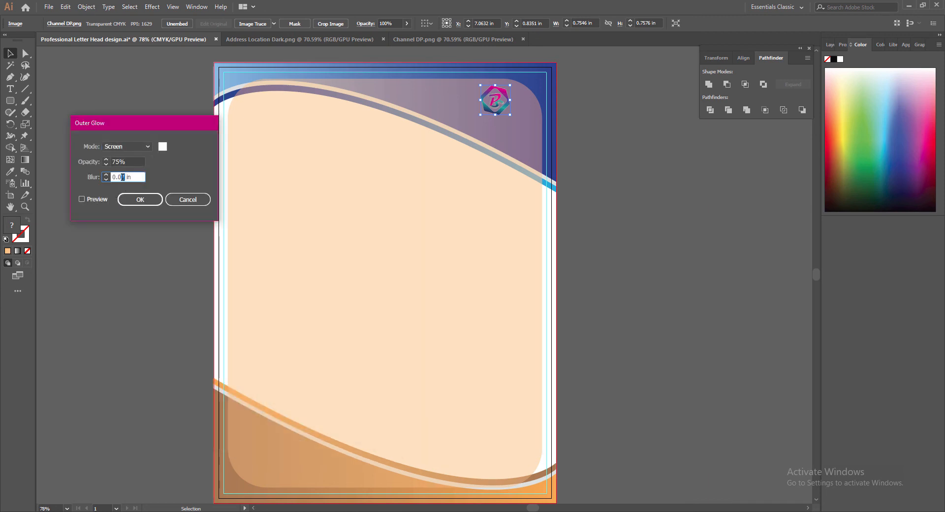
{"action": "type", "text": "2"}
{"action": "left_click", "coordinate": [82, 199]}
{"action": "left_click", "coordinate": [140, 200]}
Compare the logo with and without its glow, keeping the glow.
{"action": "left_click", "coordinate": [588, 194]}
{"action": "key", "text": "ctrl+z"}
{"action": "key", "text": "ctrl+shift+z"}
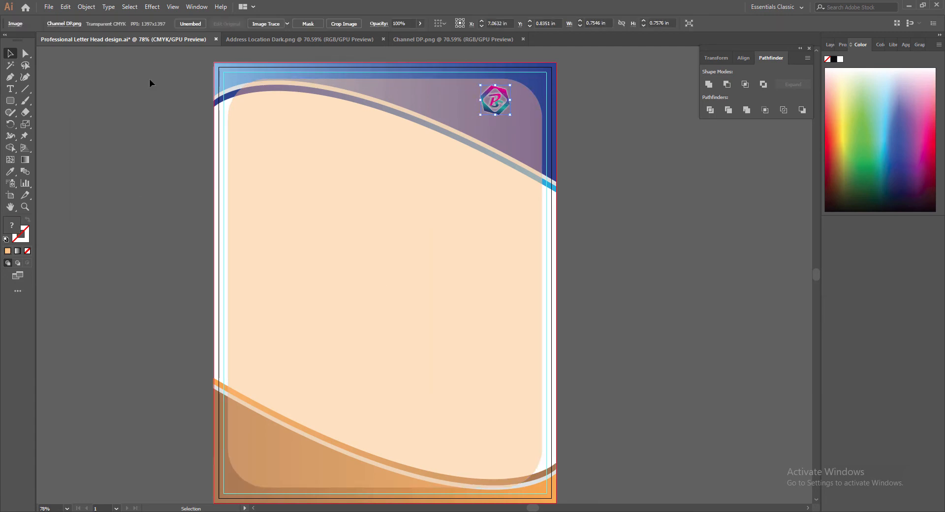
{"action": "left_click", "coordinate": [596, 191]}
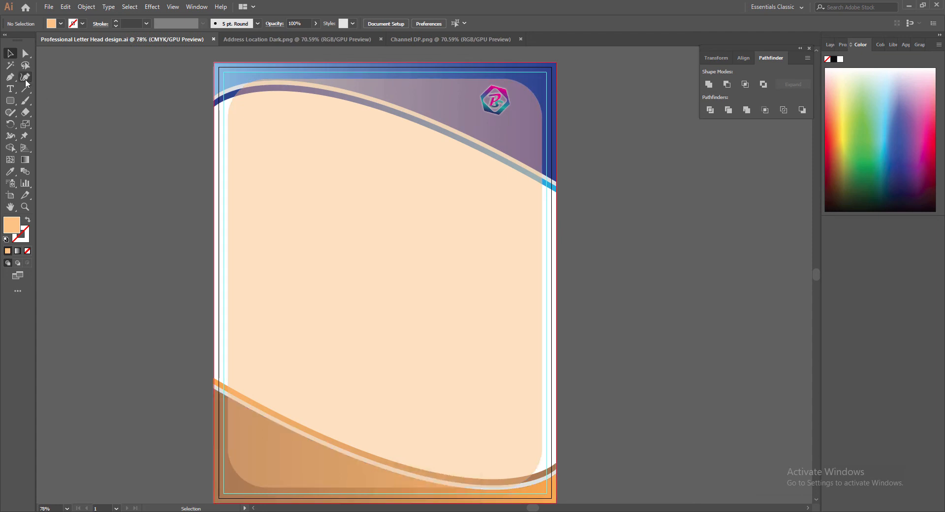
Add the text PIYASTICK under the logo in Cooper Std Black at 21 pt.
{"action": "key", "text": "t"}
{"action": "left_click", "coordinate": [471, 120]}
{"action": "type", "text": "PIYASTICK"}
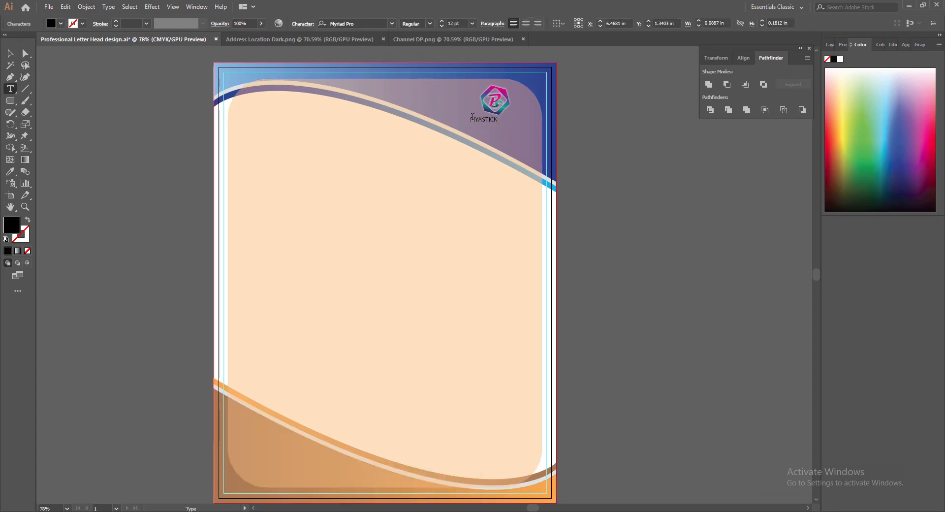
{"action": "key", "text": "ctrl+a"}
{"action": "left_click", "coordinate": [392, 23]}
{"action": "left_click", "coordinate": [450, 103]}
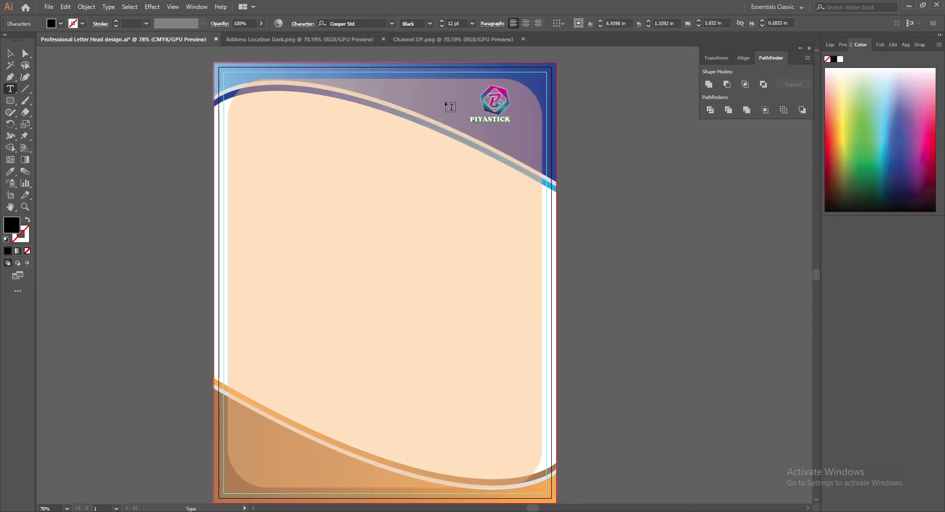
{"action": "left_click", "coordinate": [442, 21]}
{"action": "left_click", "coordinate": [442, 21]}
{"action": "key", "text": "Escape"}
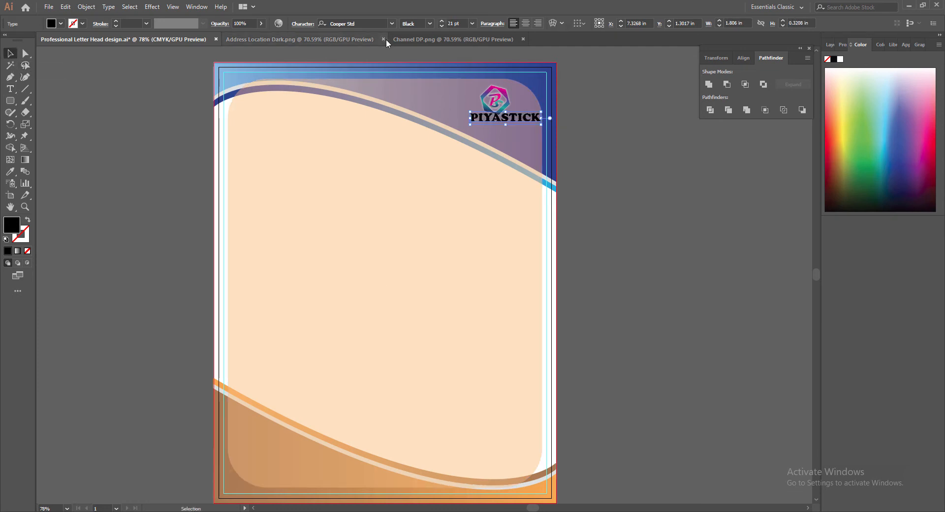
Make PIYASTICK white (ffffff) and nudge it to sit under the logo.
{"action": "double_click", "coordinate": [12, 224]}
{"action": "type", "text": "ffffff"}
{"action": "key", "text": "Return"}
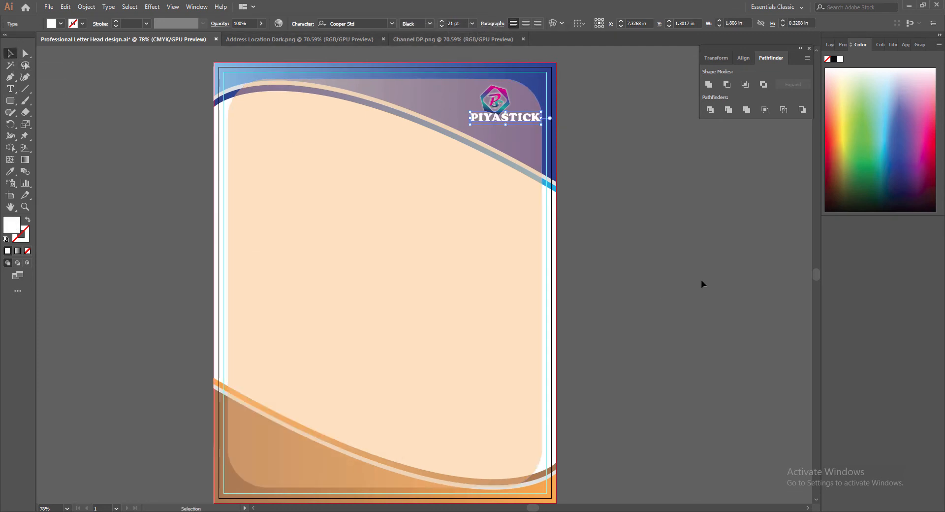
{"action": "key", "text": "Down"}
{"action": "key", "text": "Down"}
{"action": "key", "text": "Down"}
{"action": "key", "text": "Down"}
{"action": "key", "text": "Down"}
{"action": "key", "text": "Down"}
{"action": "key", "text": "Down"}
{"action": "key", "text": "Left"}
{"action": "key", "text": "Left"}
{"action": "key", "text": "Left"}
{"action": "key", "text": "Left"}
{"action": "key", "text": "Left"}
{"action": "key", "text": "Left"}
{"action": "key", "text": "Left"}
{"action": "key", "text": "Left"}
{"action": "key", "text": "Left"}
{"action": "key", "text": "Left"}
{"action": "key", "text": "Left"}
{"action": "key", "text": "Left"}
{"action": "key", "text": "Left"}
{"action": "key", "text": "Left"}
{"action": "key", "text": "ctrl+alt+["}
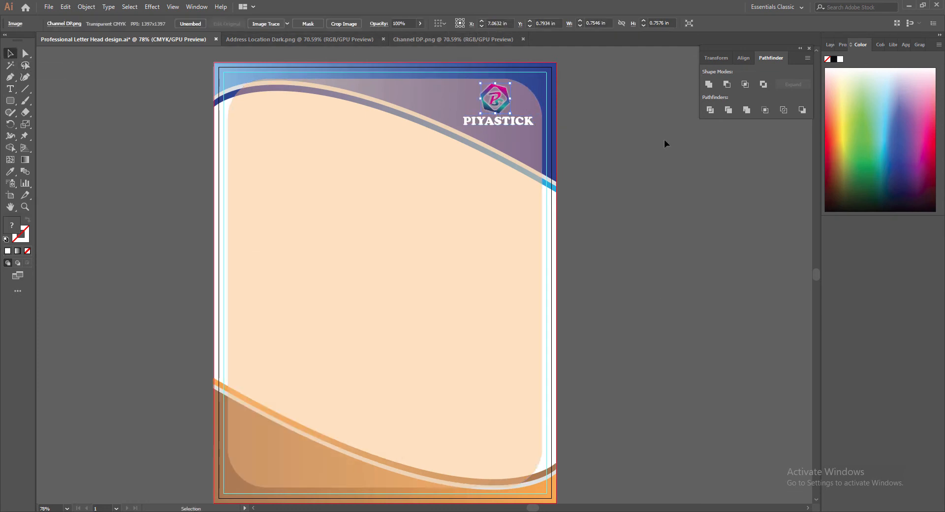
Narrow the PIYASTICK text to 1.375 in wide.
{"action": "key", "text": "ctrl+alt+]"}
{"action": "left_click", "coordinate": [719, 26]}
{"action": "left_click", "coordinate": [719, 26]}
{"action": "left_click", "coordinate": [719, 25]}
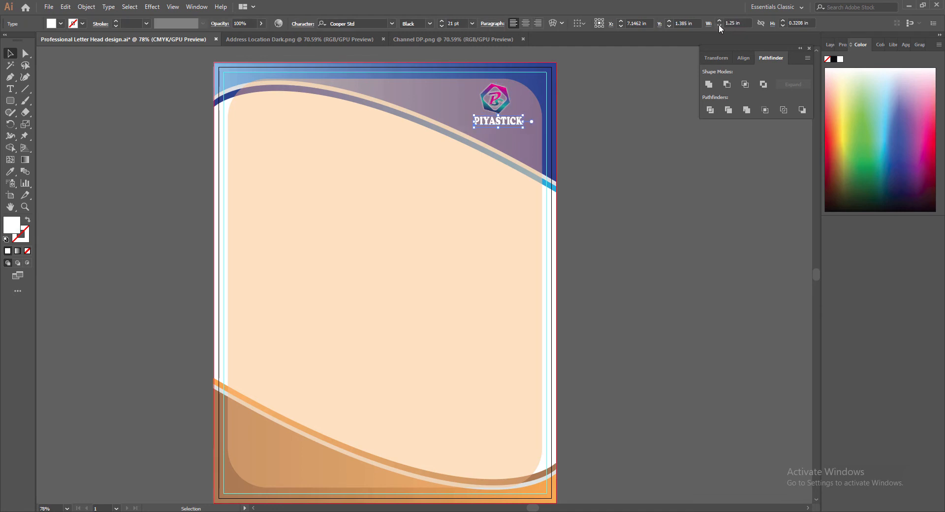
{"action": "left_click", "coordinate": [718, 25]}
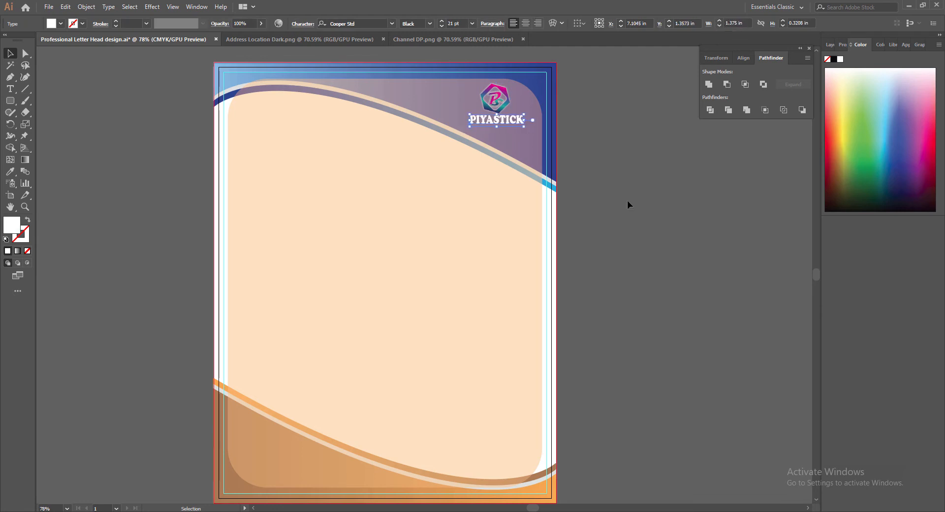
{"action": "left_click", "coordinate": [624, 175]}
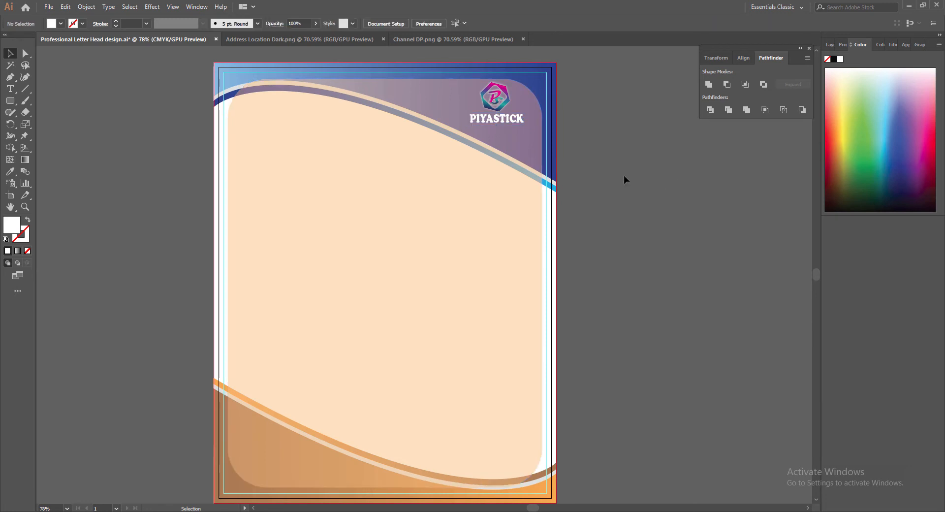
Duplicate PIYASTICK as a line below and change its text to M.C GALAXY.
{"action": "key", "text": "ctrl+f"}
{"action": "key", "text": "shift+Down"}
{"action": "key", "text": "shift+Down"}
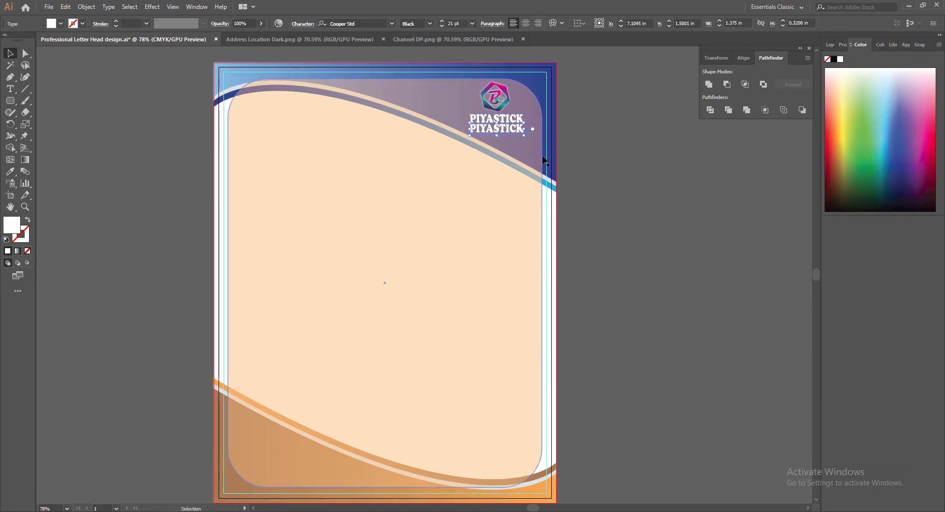
{"action": "double_click", "coordinate": [497, 129]}
{"action": "key", "text": "ctrl+a"}
{"action": "type", "text": "M.C GALAXY"}
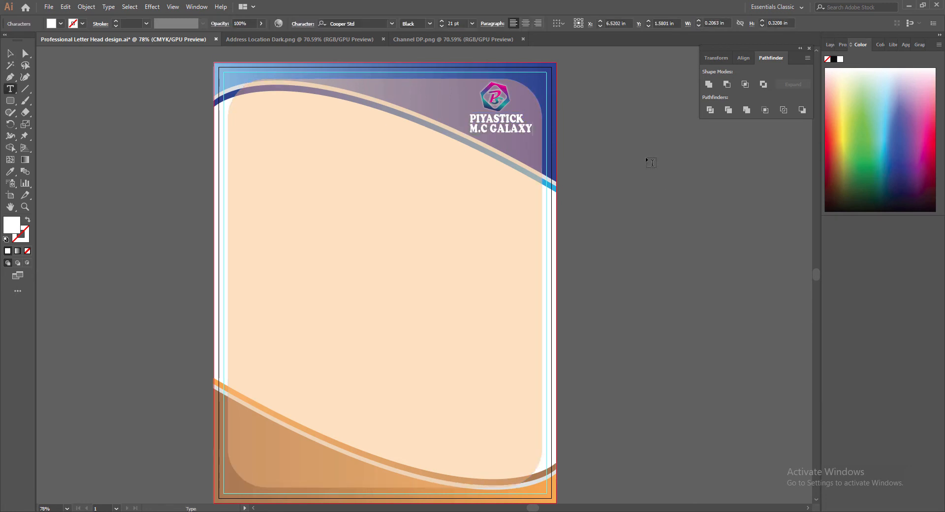
Set M.C GALAXY in Myriad Variable Concept Regular.
{"action": "left_click_drag", "start_coordinate": [468, 129], "coordinate": [533, 129]}
{"action": "left_click", "coordinate": [391, 23]}
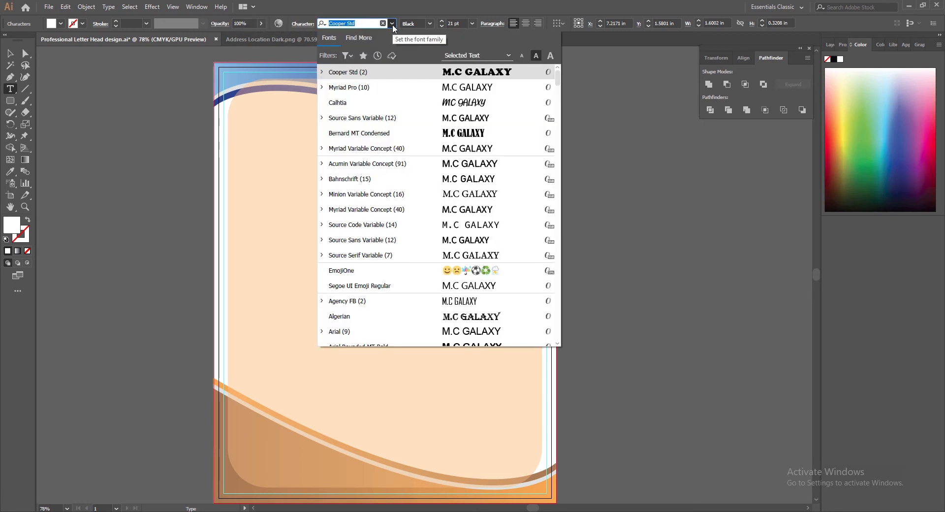
{"action": "left_click", "coordinate": [445, 149]}
{"action": "left_click", "coordinate": [481, 23]}
{"action": "left_click", "coordinate": [428, 102]}
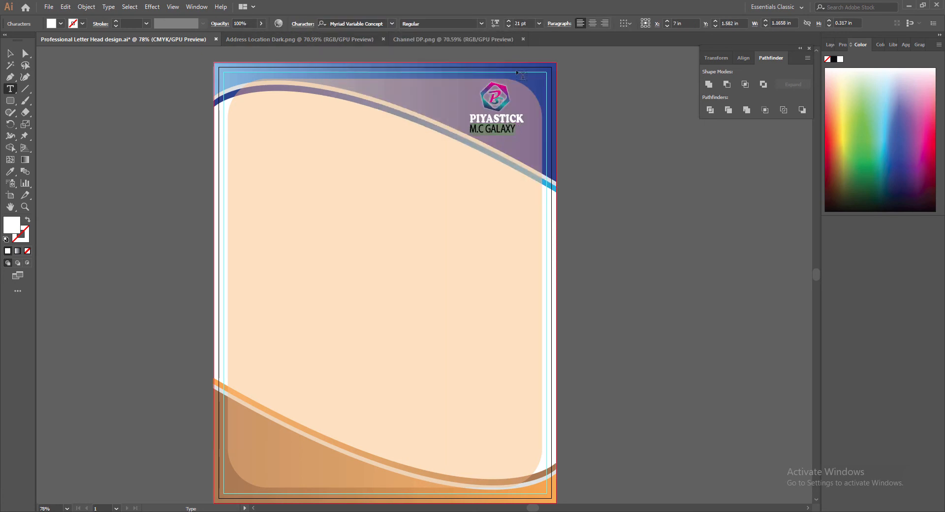
{"action": "key", "text": "Escape"}
Reduce M.C GALAXY to 18 pt and stretch it to 1.25 in wide.
{"action": "left_click", "coordinate": [786, 21]}
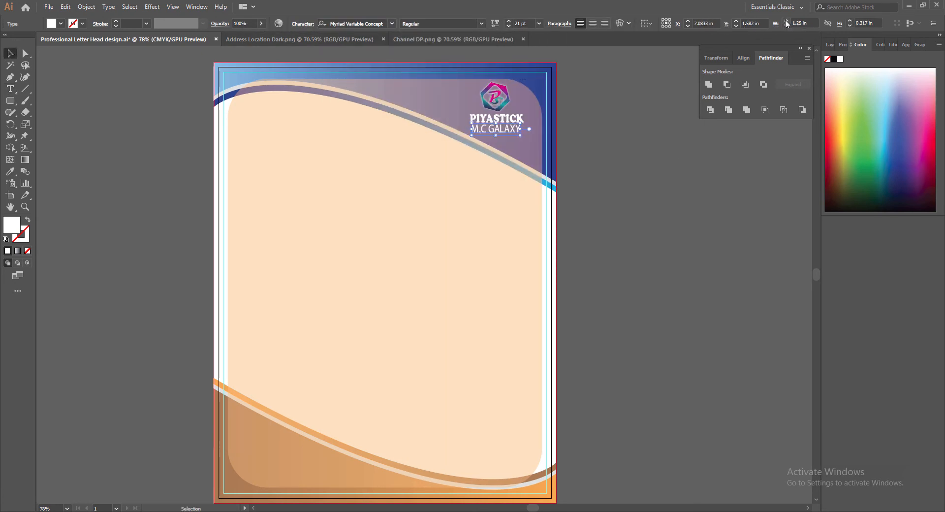
{"action": "left_click", "coordinate": [508, 26]}
{"action": "left_click", "coordinate": [508, 25]}
{"action": "left_click", "coordinate": [508, 26]}
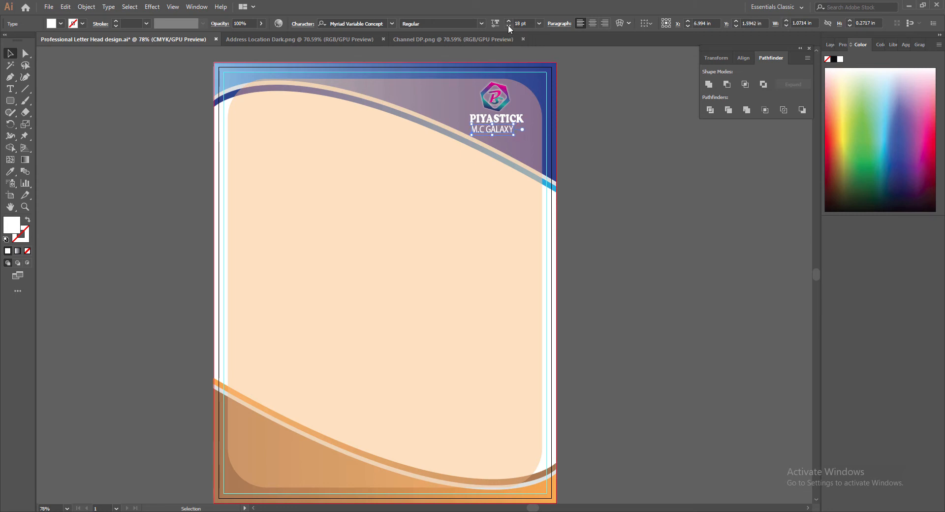
{"action": "left_click", "coordinate": [786, 21]}
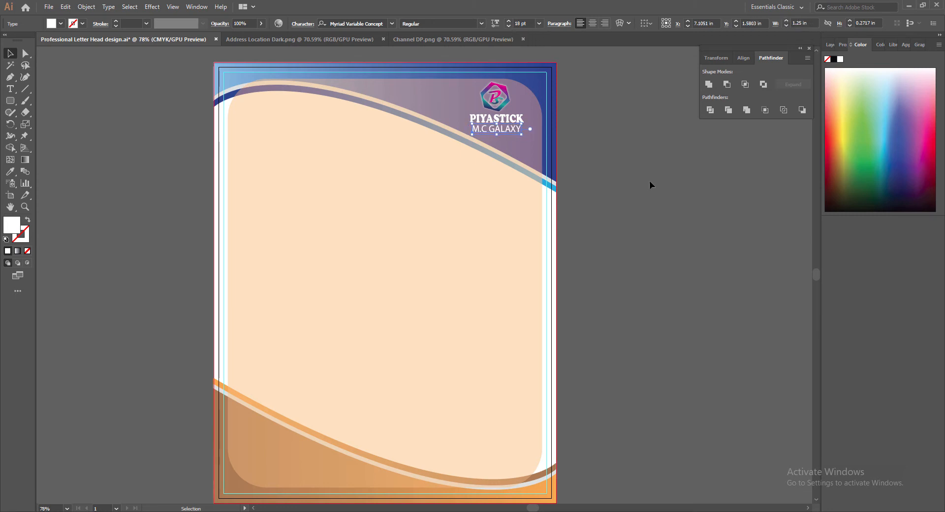
{"action": "left_click", "coordinate": [640, 172]}
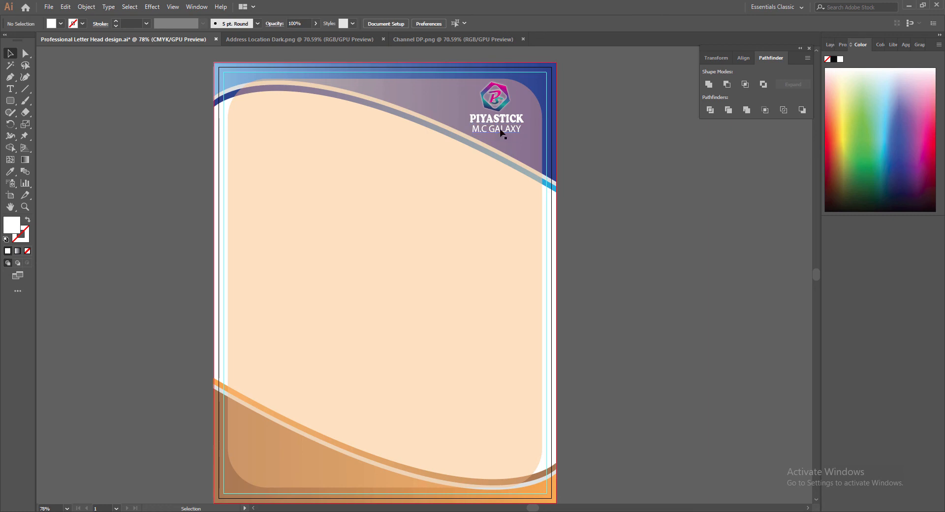
{"action": "left_click", "coordinate": [502, 134]}
{"action": "left_click", "coordinate": [663, 196]}
{"action": "left_click", "coordinate": [496, 118]}
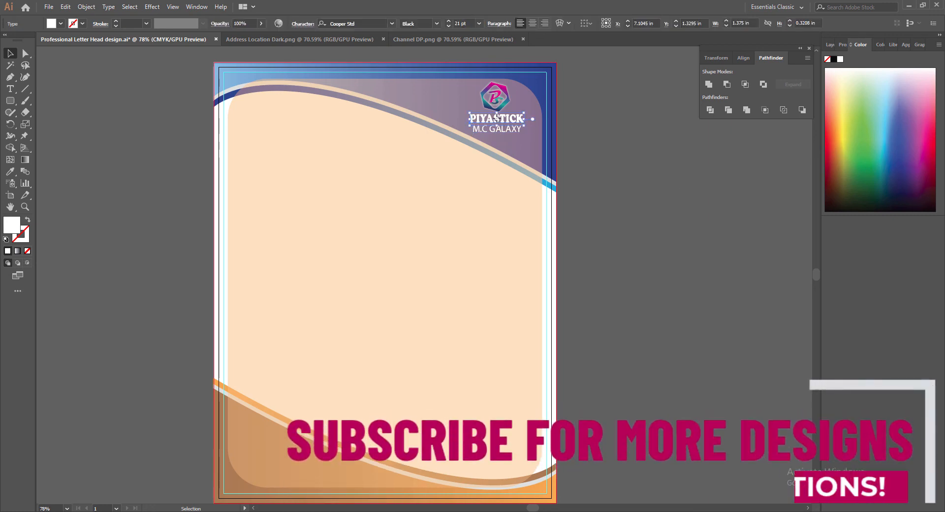
Save, then start a drop shadow on PIYASTICK with 0 horizontal offset.
{"action": "key", "text": "ctrl+s"}
{"action": "left_click", "coordinate": [152, 7]}
{"action": "left_click", "coordinate": [274, 122]}
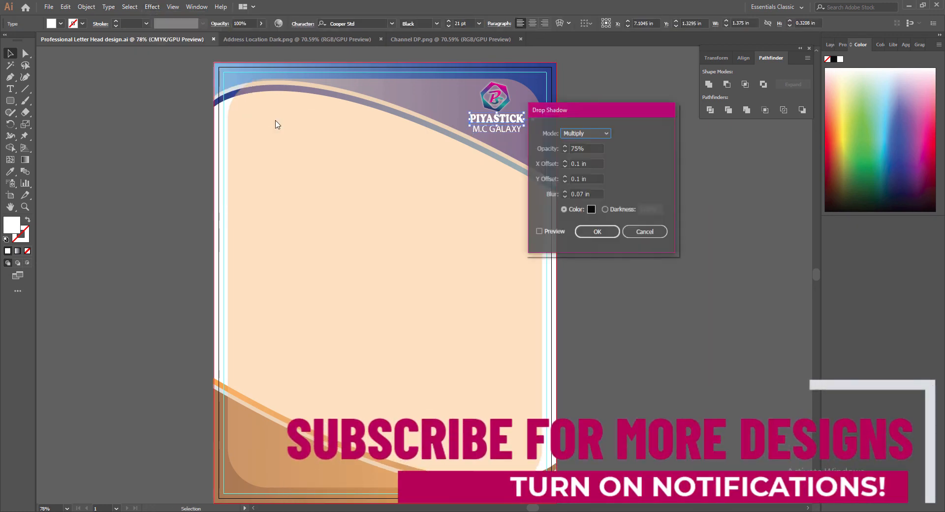
{"action": "left_click", "coordinate": [565, 166]}
{"action": "left_click", "coordinate": [565, 166]}
{"action": "key", "text": "Tab"}
{"action": "left_click", "coordinate": [579, 177]}
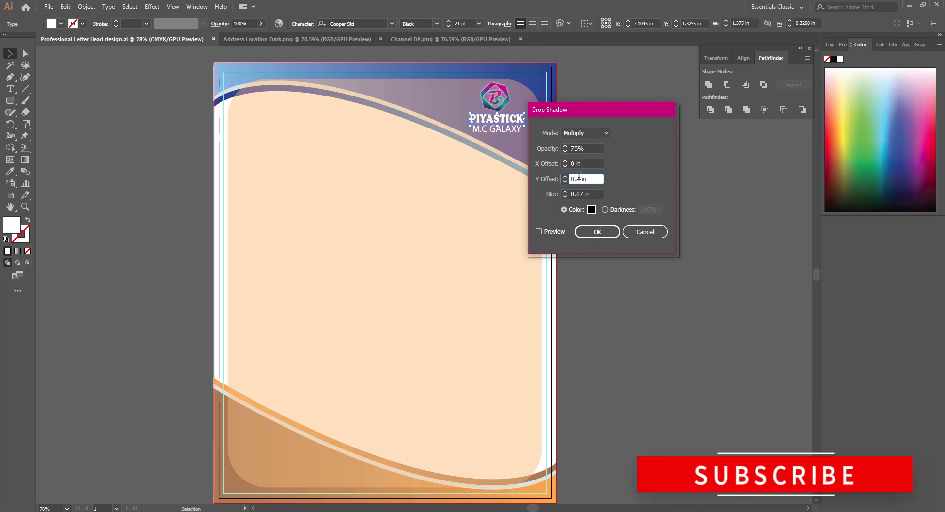
Give the PIYASTICK shadow a 0.02 in blur and a darker colour, with preview on.
{"action": "left_click", "coordinate": [582, 194]}
{"action": "key", "text": "BackSpace"}
{"action": "type", "text": "2"}
{"action": "left_click", "coordinate": [591, 210]}
{"action": "left_click", "coordinate": [131, 421]}
{"action": "left_click", "coordinate": [374, 303]}
{"action": "left_click", "coordinate": [538, 231]}
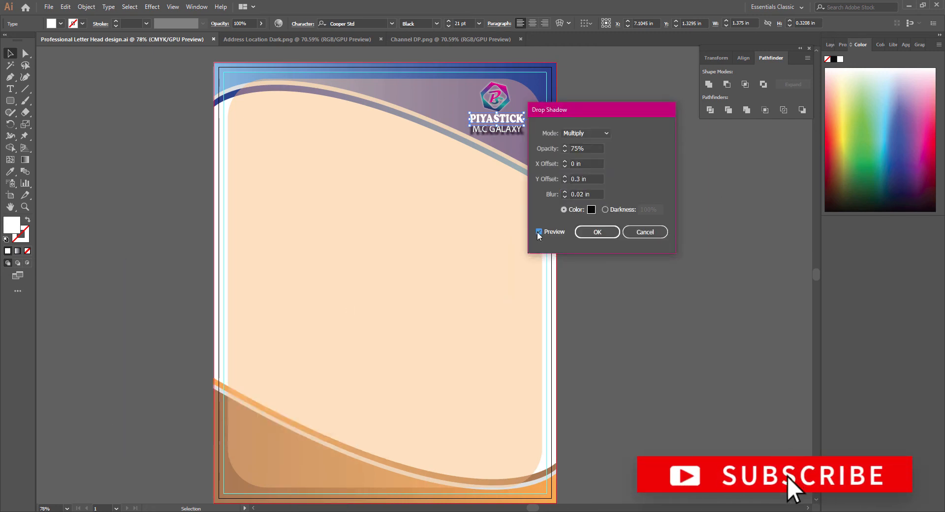
Set the PIYASTICK shadow's vertical offset to 0.03 in and apply it.
{"action": "left_click", "coordinate": [565, 181]}
{"action": "left_click", "coordinate": [565, 182]}
{"action": "left_click", "coordinate": [564, 182]}
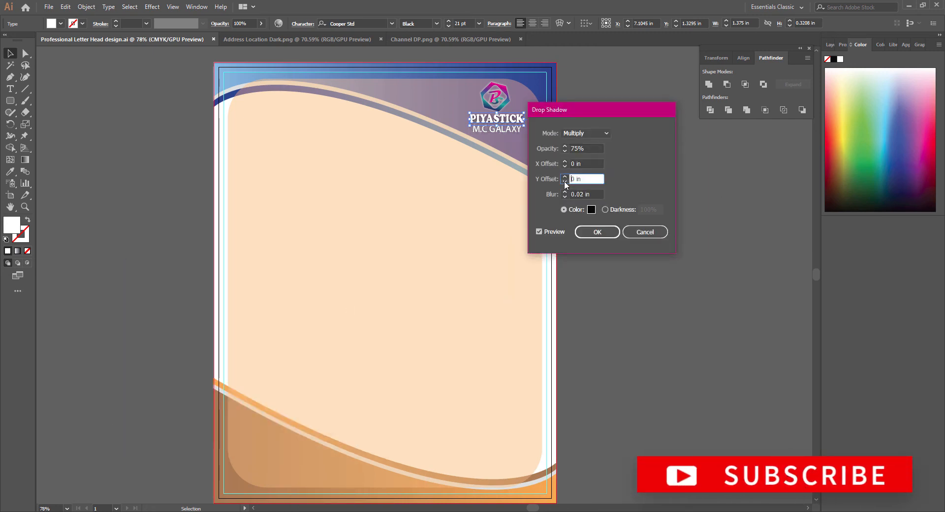
{"action": "type", "text": "0.2"}
{"action": "key", "text": "Tab"}
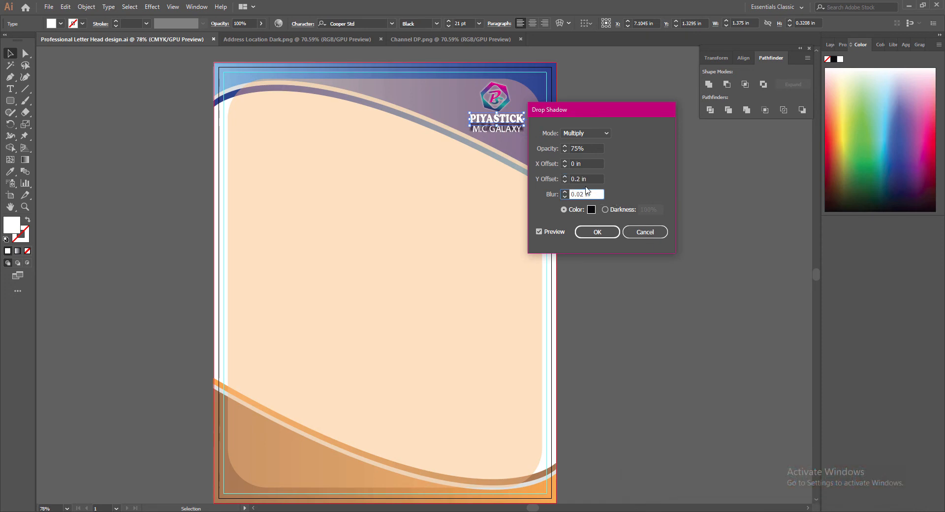
{"action": "left_click", "coordinate": [580, 180]}
{"action": "type", "text": "1"}
{"action": "left_click", "coordinate": [596, 194]}
{"action": "left_click_drag", "start_coordinate": [581, 179], "coordinate": [577, 181]}
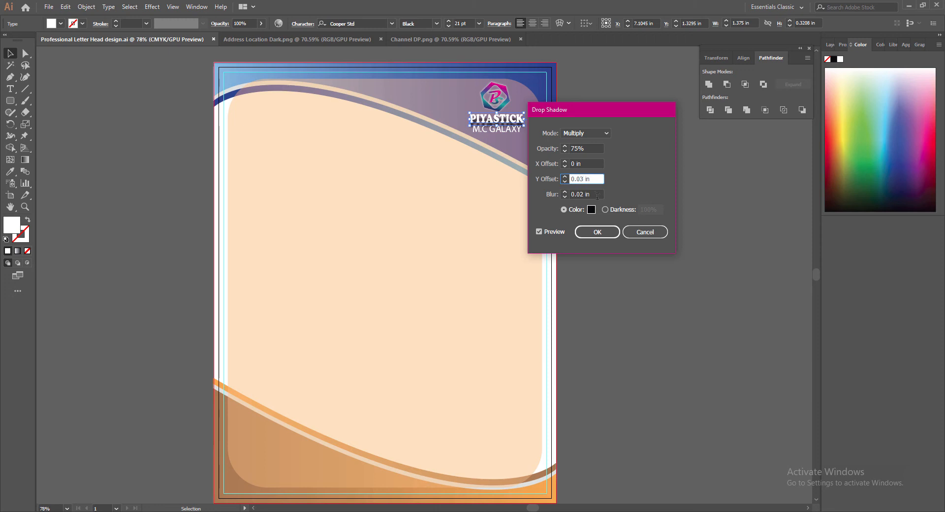
{"action": "left_click", "coordinate": [596, 194]}
{"action": "left_click", "coordinate": [597, 232]}
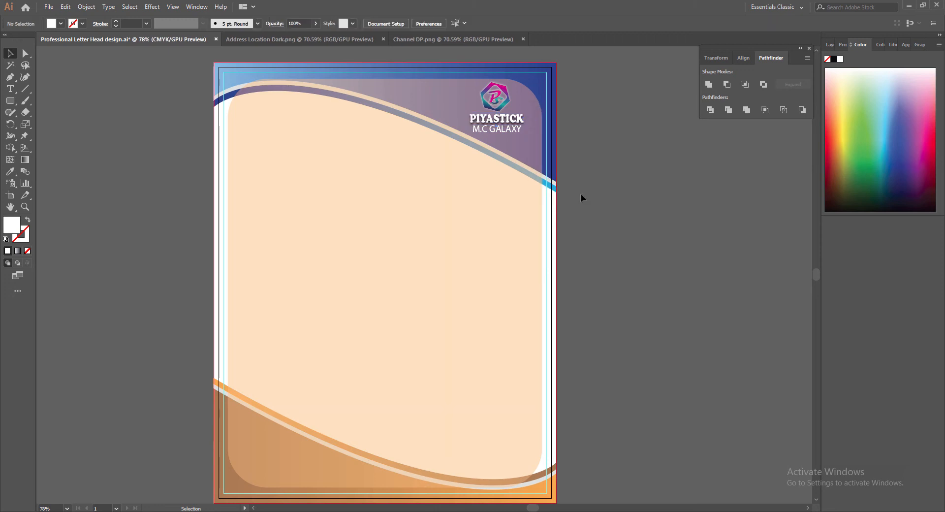
Apply the same drop shadow to M.C GALAXY and save the letterhead.
{"action": "key", "text": "Down"}
{"action": "key", "text": "Down"}
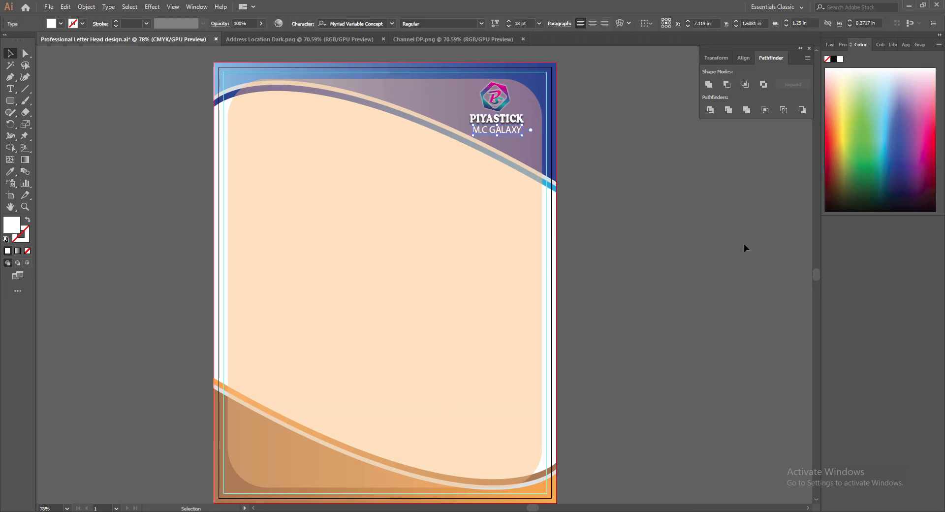
{"action": "left_click", "coordinate": [156, 13]}
{"action": "left_click", "coordinate": [170, 29]}
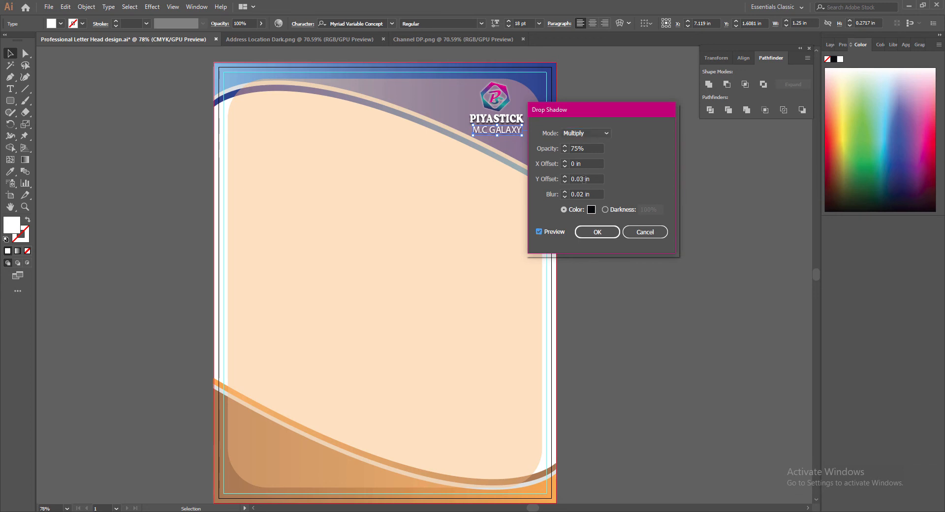
{"action": "left_click_drag", "start_coordinate": [584, 179], "coordinate": [581, 179]}
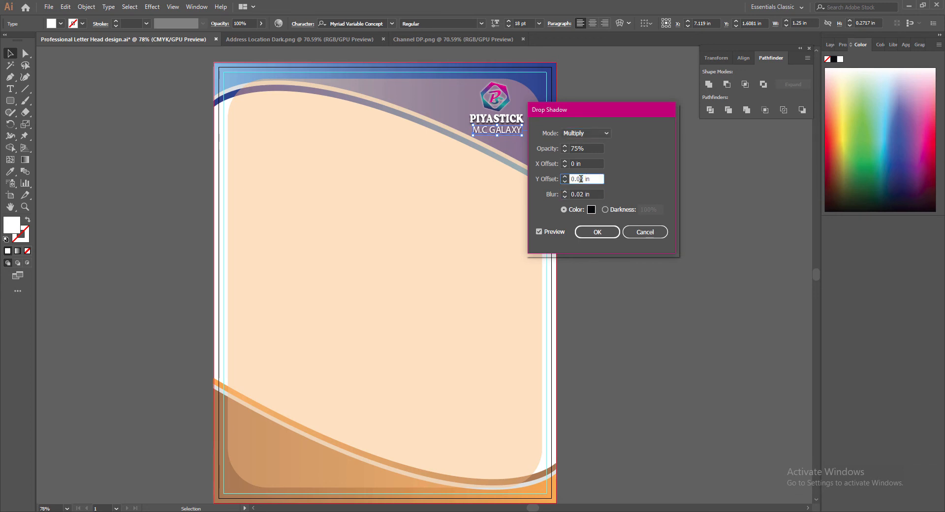
{"action": "left_click", "coordinate": [597, 232]}
{"action": "left_click", "coordinate": [602, 229]}
{"action": "key", "text": "ctrl+s"}
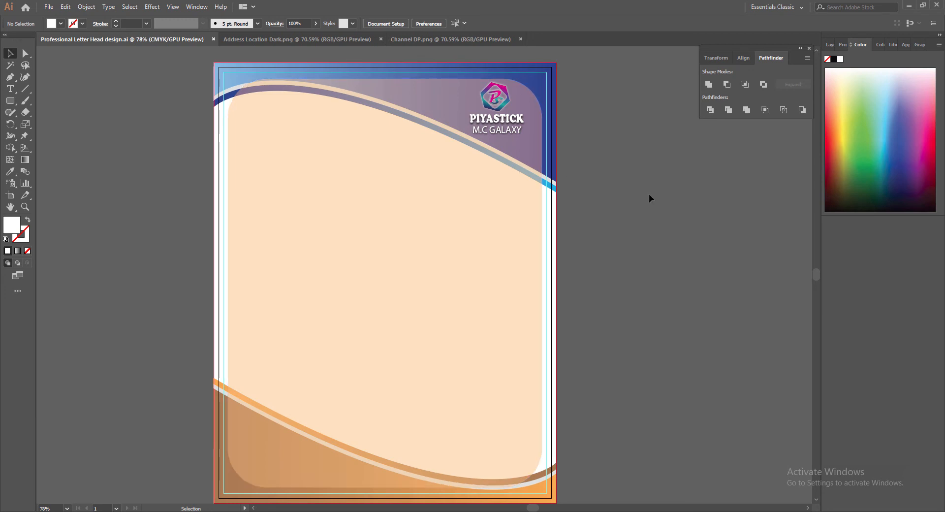
Bring Address Location Dark.png into the letterhead top-left, sized about 3.36 in wide.
{"action": "left_click", "coordinate": [521, 39]}
{"action": "left_click_drag", "start_coordinate": [422, 276], "coordinate": [291, 142]}
{"action": "left_click_drag", "start_coordinate": [365, 162], "coordinate": [374, 174]}
{"action": "left_click_drag", "start_coordinate": [302, 165], "coordinate": [304, 170]}
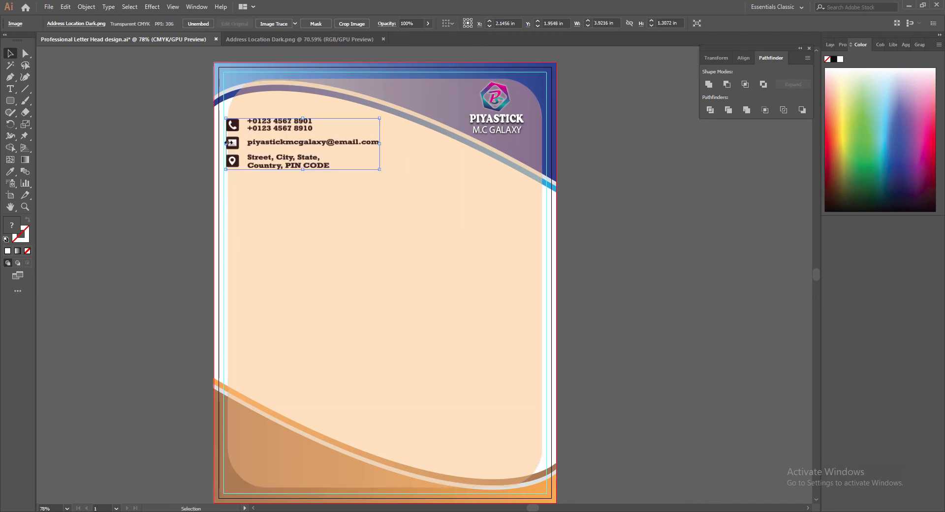
{"action": "left_click_drag", "start_coordinate": [228, 143], "coordinate": [232, 143]}
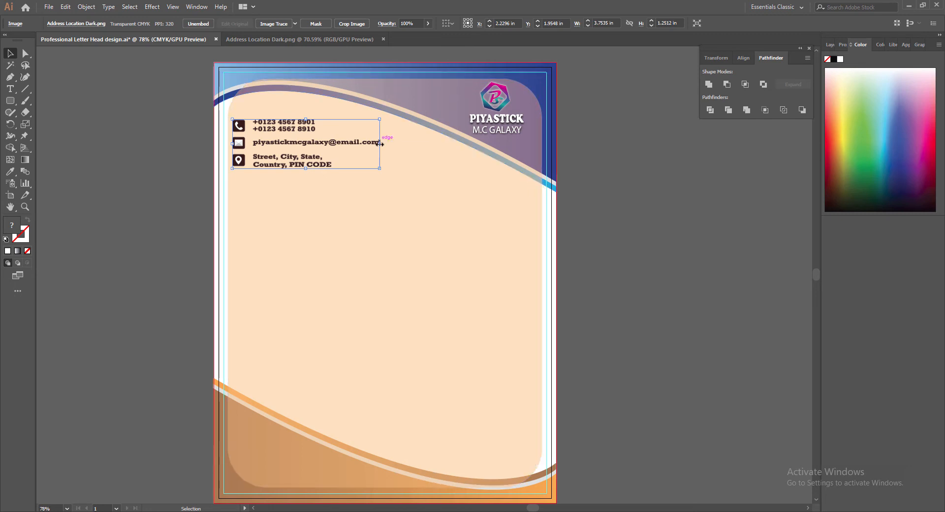
{"action": "left_click_drag", "start_coordinate": [380, 143], "coordinate": [376, 171]}
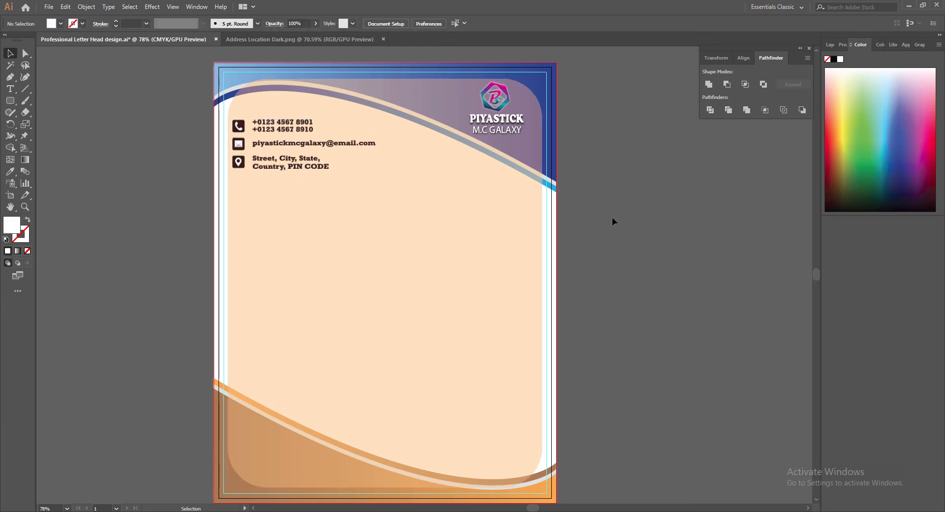
Nudge the contact block right and up, then shrink it slightly.
{"action": "key", "text": "Right"}
{"action": "key", "text": "Right"}
{"action": "key", "text": "Right"}
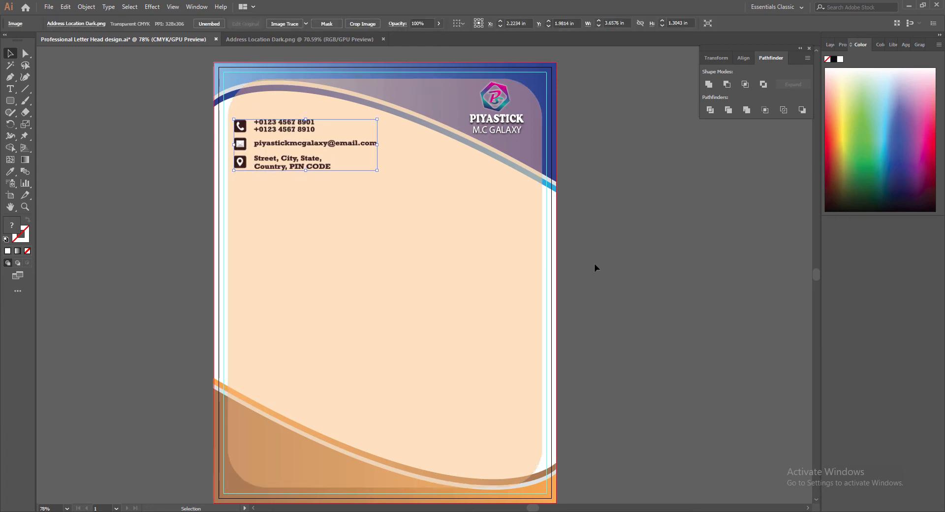
{"action": "key", "text": "Up"}
{"action": "key", "text": "Up"}
{"action": "key", "text": "Up"}
{"action": "key", "text": "Up"}
{"action": "key", "text": "Up"}
{"action": "key", "text": "Up"}
{"action": "key", "text": "Up"}
{"action": "key", "text": "Up"}
{"action": "key", "text": "Up"}
{"action": "key", "text": "Up"}
{"action": "key", "text": "Up"}
{"action": "left_click", "coordinate": [622, 263]}
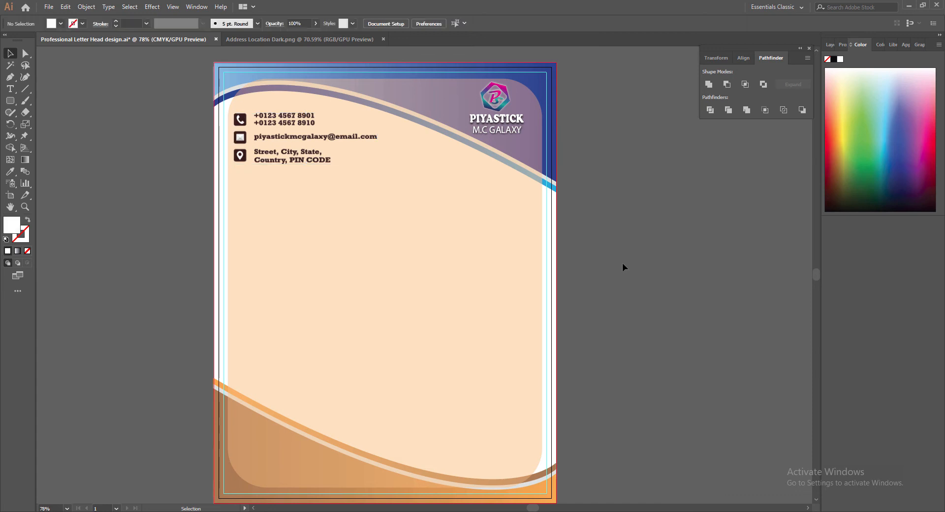
{"action": "left_click", "coordinate": [379, 173]}
{"action": "left_click_drag", "start_coordinate": [380, 173], "coordinate": [367, 159]}
{"action": "left_click", "coordinate": [663, 240]}
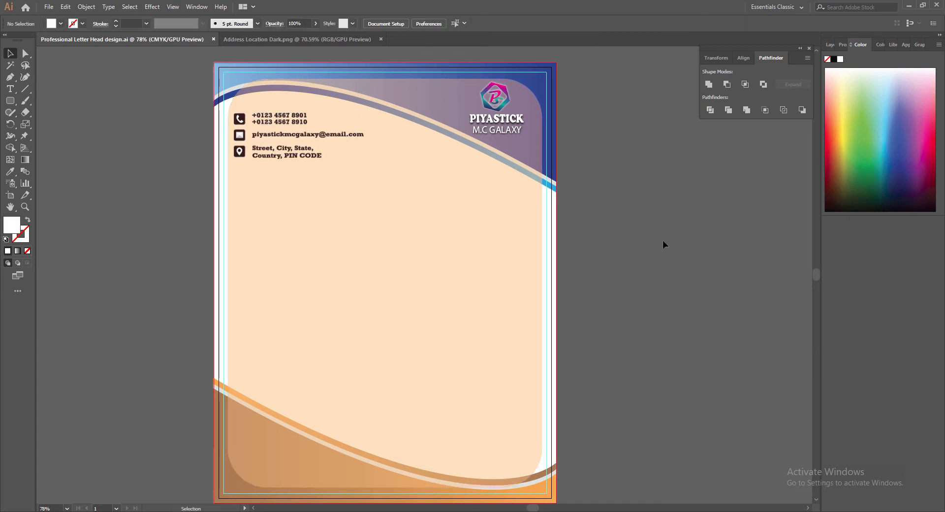
Discard a stray placeholder text line and nudge the contact block slightly right.
{"action": "left_click", "coordinate": [10, 89]}
{"action": "left_click", "coordinate": [238, 187]}
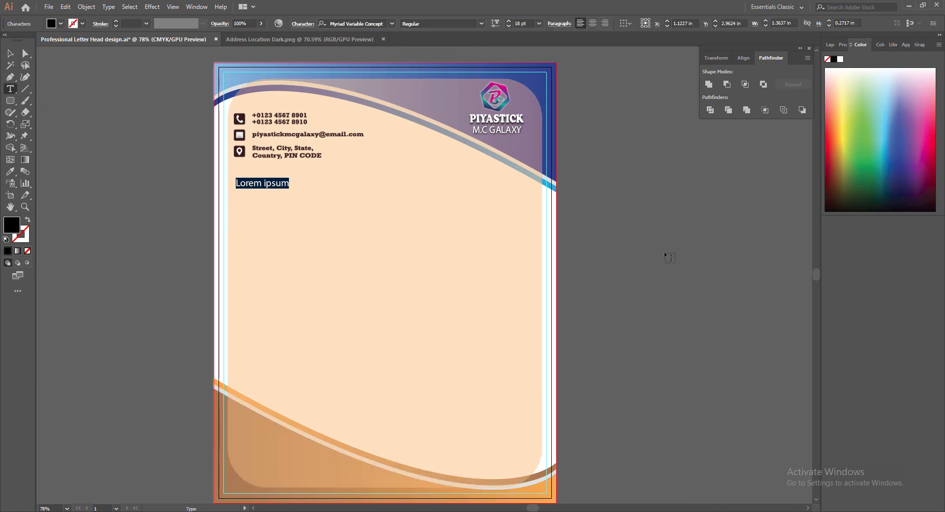
{"action": "key", "text": "Escape"}
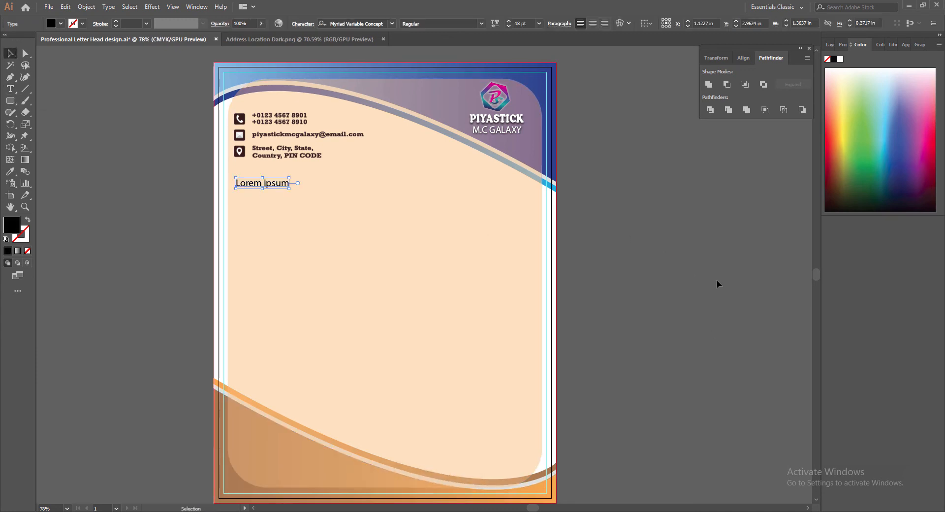
{"action": "key", "text": "Delete"}
{"action": "left_click", "coordinate": [290, 135]}
{"action": "key", "text": "Right"}
{"action": "key", "text": "Right"}
{"action": "key", "text": "Right"}
{"action": "key", "text": "Right"}
{"action": "key", "text": "Right"}
{"action": "key", "text": "Right"}
{"action": "key", "text": "Right"}
{"action": "key", "text": "Right"}
{"action": "key", "text": "Right"}
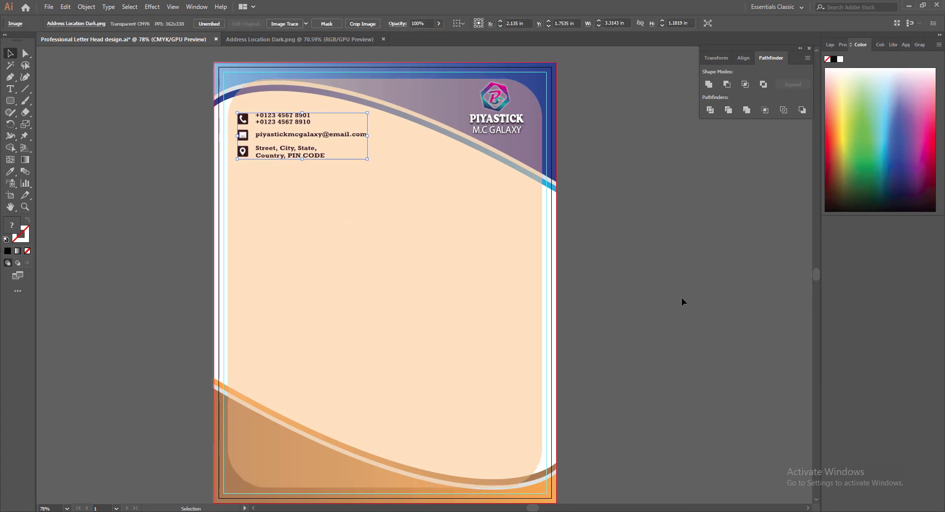
Type the heading YOUR HEADLINE below the contact block.
{"action": "left_click", "coordinate": [10, 89]}
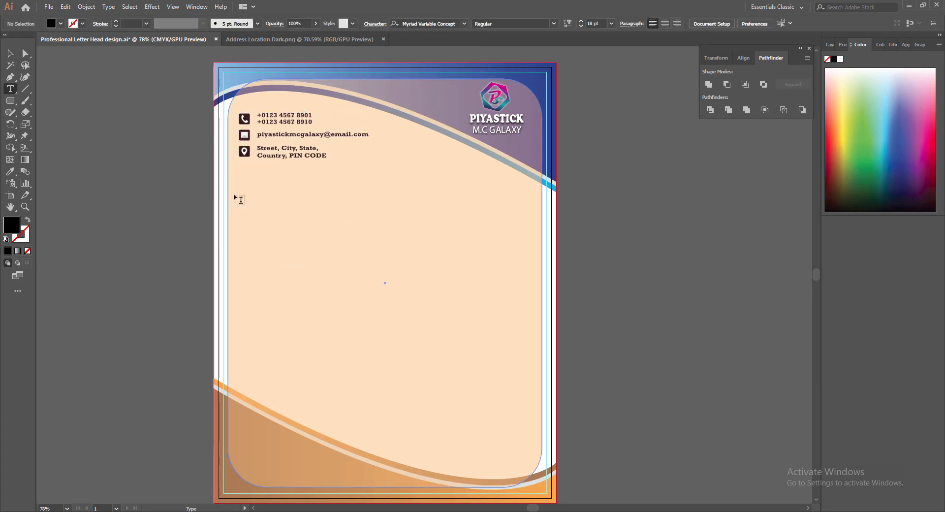
{"action": "left_click", "coordinate": [238, 188]}
{"action": "type", "text": "YUR"}
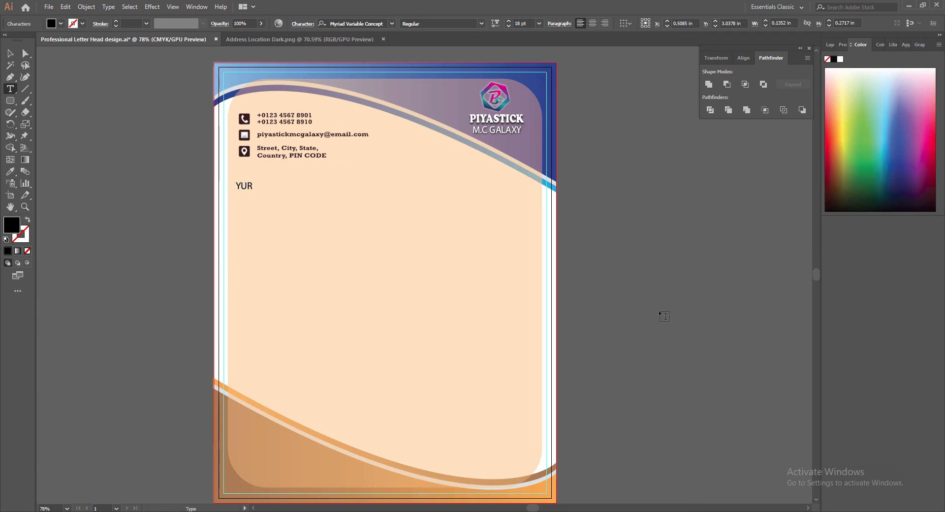
{"action": "key", "text": "BackSpace"}
{"action": "type", "text": "OUR HEADLINE"}
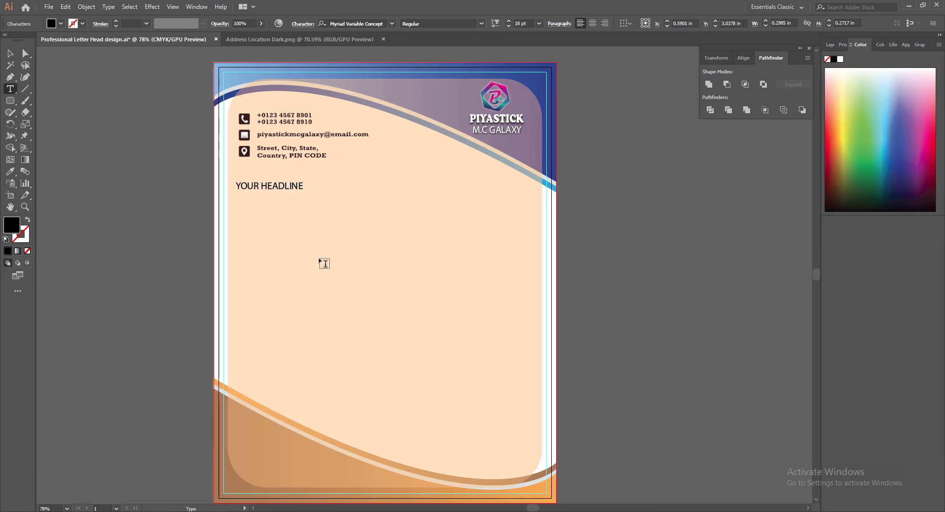
Adjust the heading's font weights so HEADLINE ends up in the heavy Black style.
{"action": "left_click_drag", "start_coordinate": [262, 186], "coordinate": [303, 185]}
{"action": "left_click", "coordinate": [481, 24]}
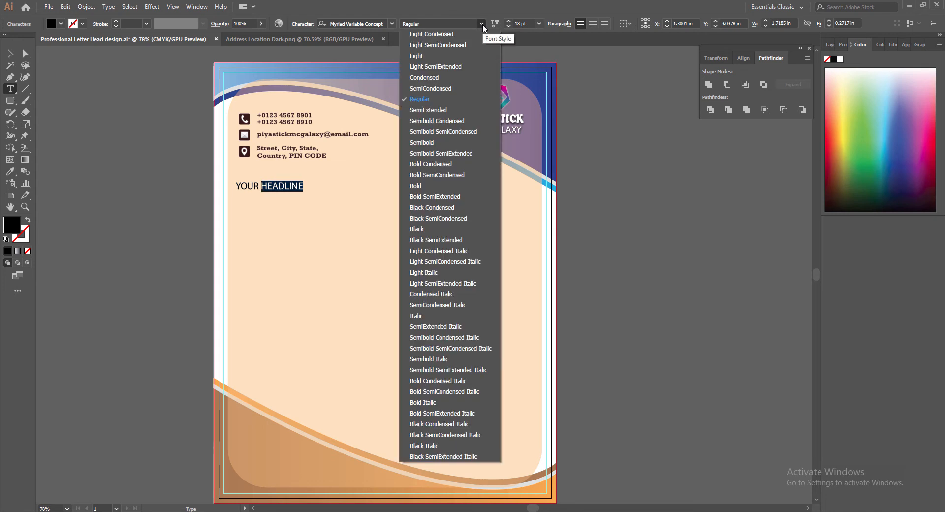
{"action": "left_click", "coordinate": [432, 189]}
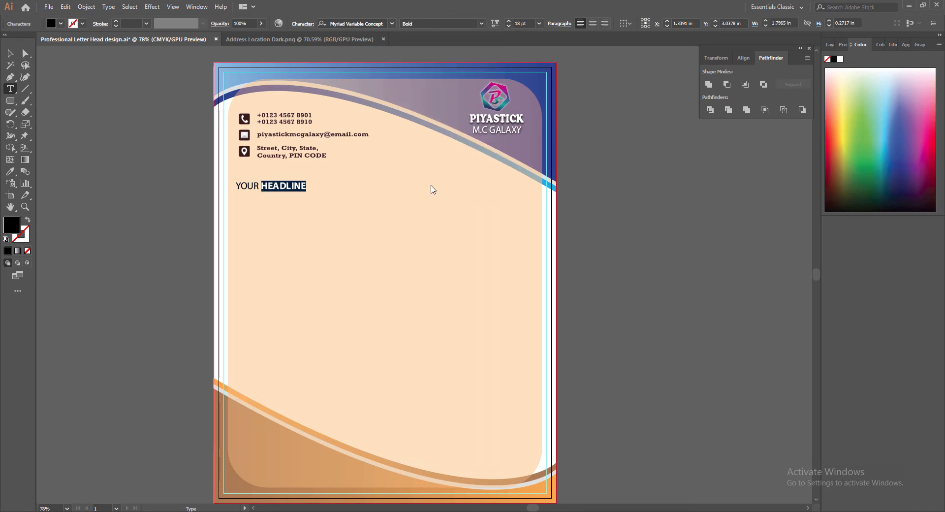
{"action": "left_click_drag", "start_coordinate": [236, 186], "coordinate": [259, 186]}
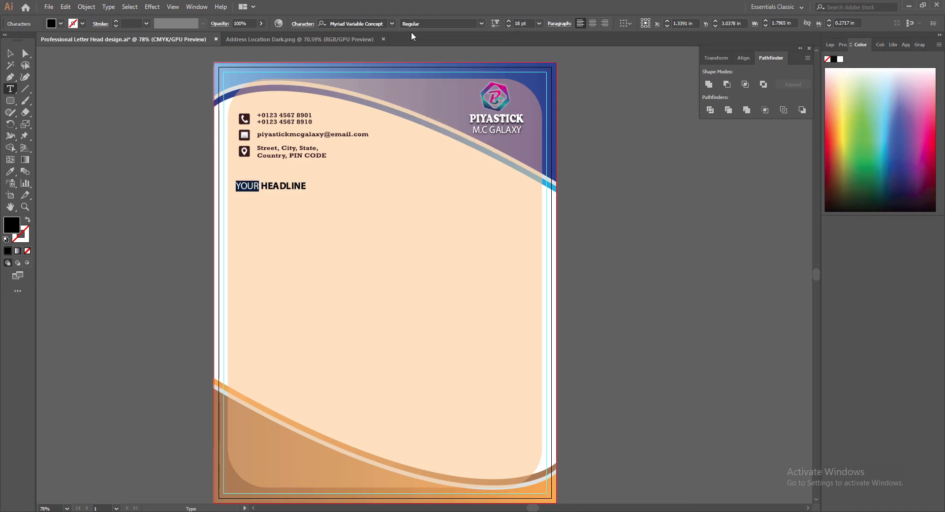
{"action": "left_click", "coordinate": [481, 24]}
{"action": "left_click", "coordinate": [432, 189]}
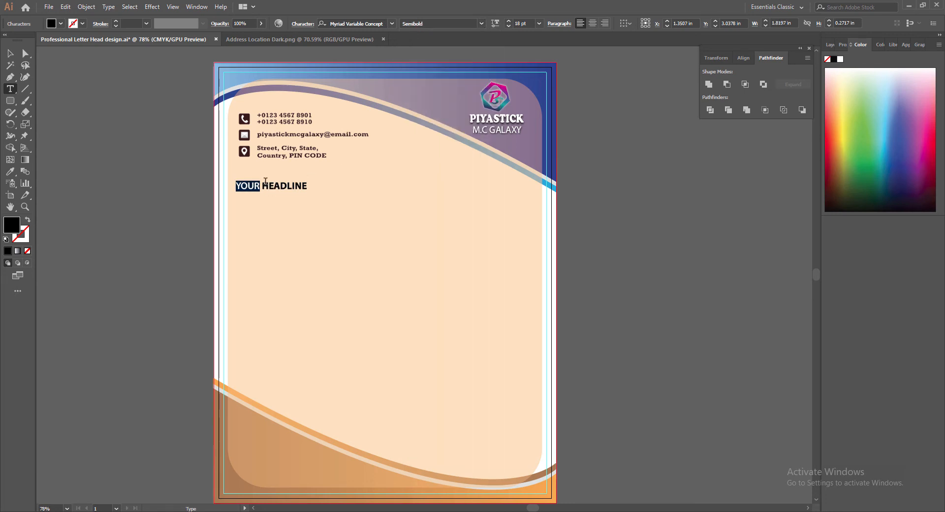
{"action": "left_click", "coordinate": [269, 185]}
{"action": "left_click_drag", "start_coordinate": [268, 185], "coordinate": [306, 186]}
{"action": "left_click", "coordinate": [480, 24]}
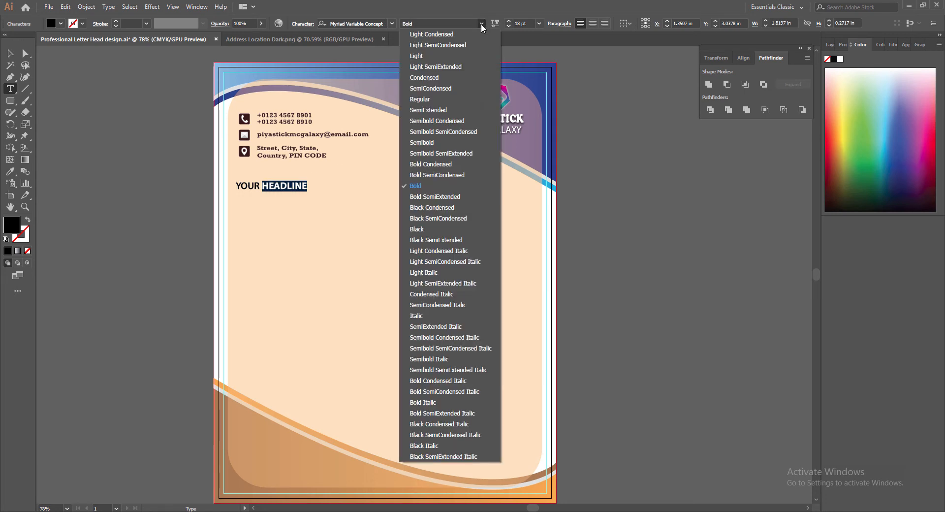
{"action": "left_click", "coordinate": [417, 229]}
{"action": "left_click", "coordinate": [10, 53]}
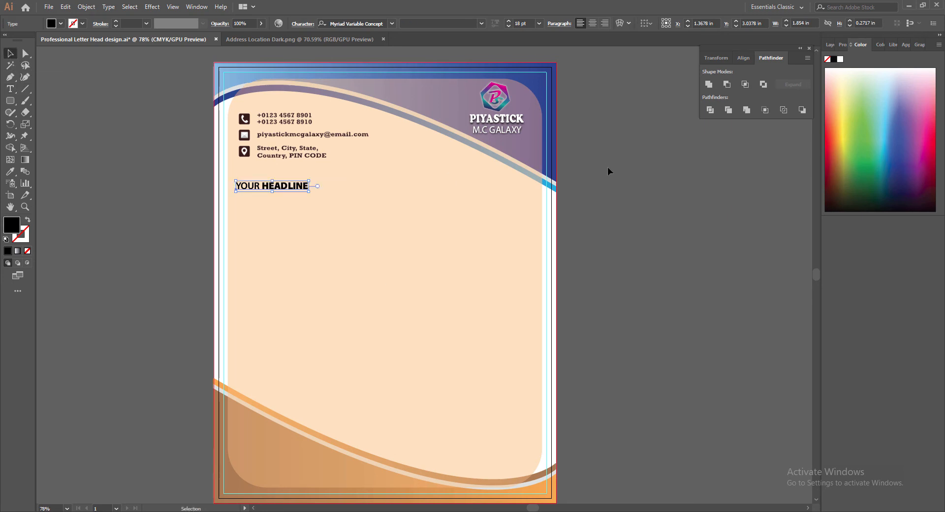
Colour YOUR HEADLINE dark navy blue and bring it to the front.
{"action": "double_click", "coordinate": [14, 230]}
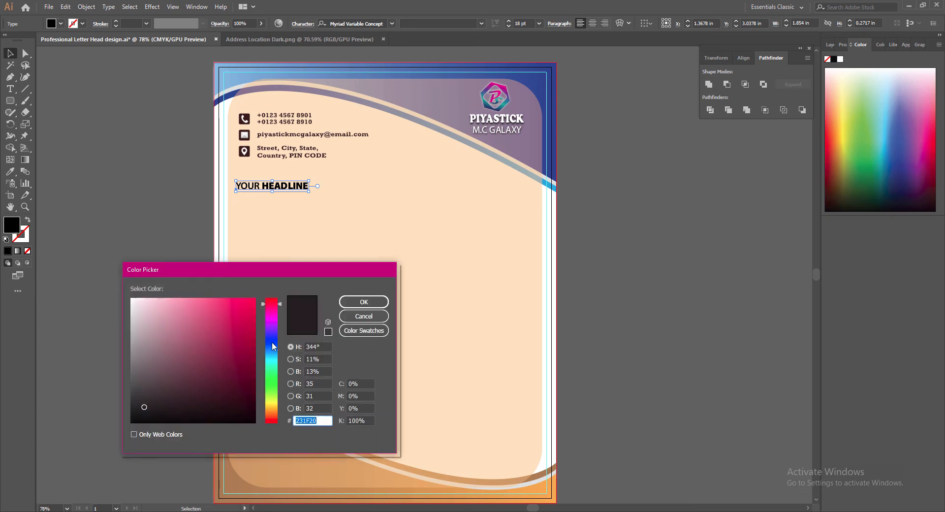
{"action": "left_click", "coordinate": [271, 340]}
{"action": "left_click", "coordinate": [253, 392]}
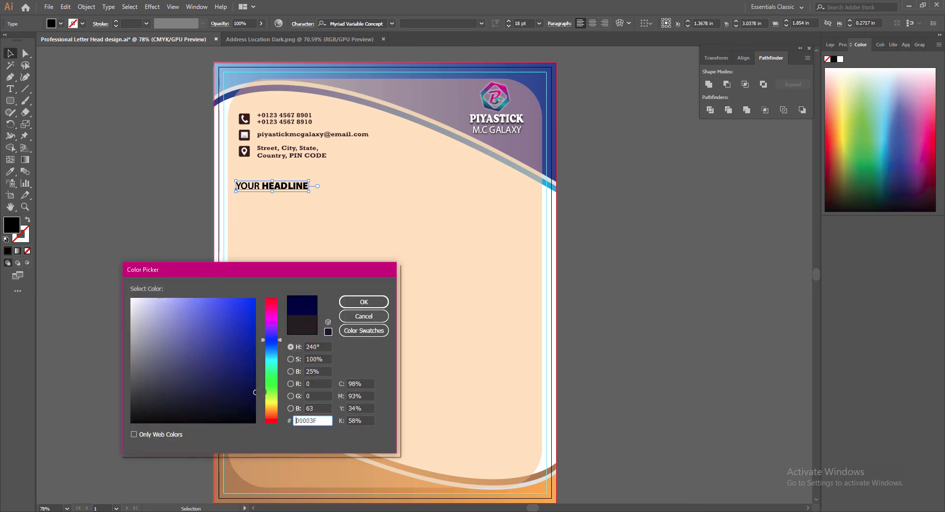
{"action": "left_click", "coordinate": [364, 302]}
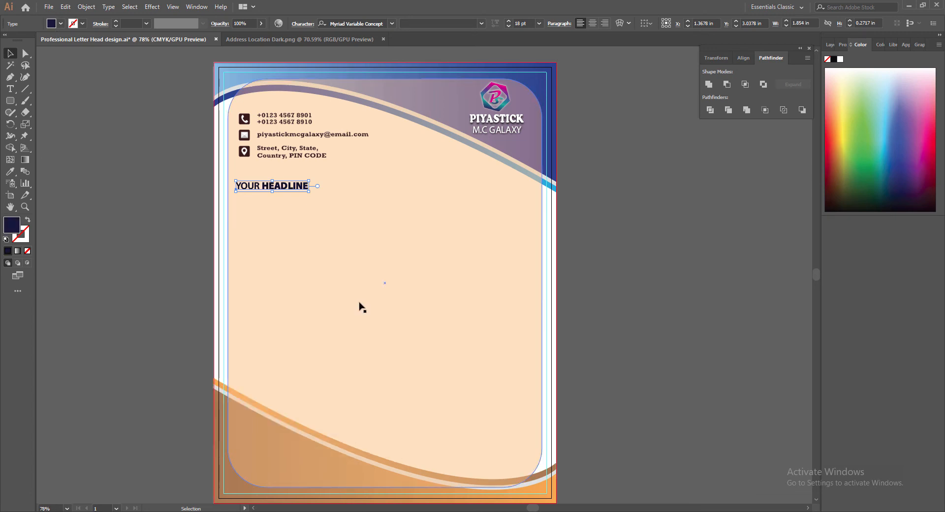
{"action": "right_click", "coordinate": [286, 186]}
{"action": "mouse_move", "coordinate": [344, 327]}
{"action": "left_click", "coordinate": [454, 329]}
{"action": "left_click", "coordinate": [687, 251]}
{"action": "left_click", "coordinate": [269, 187]}
Refine the headline colour to a brighter blue with hue 235°.
{"action": "double_click", "coordinate": [12, 225]}
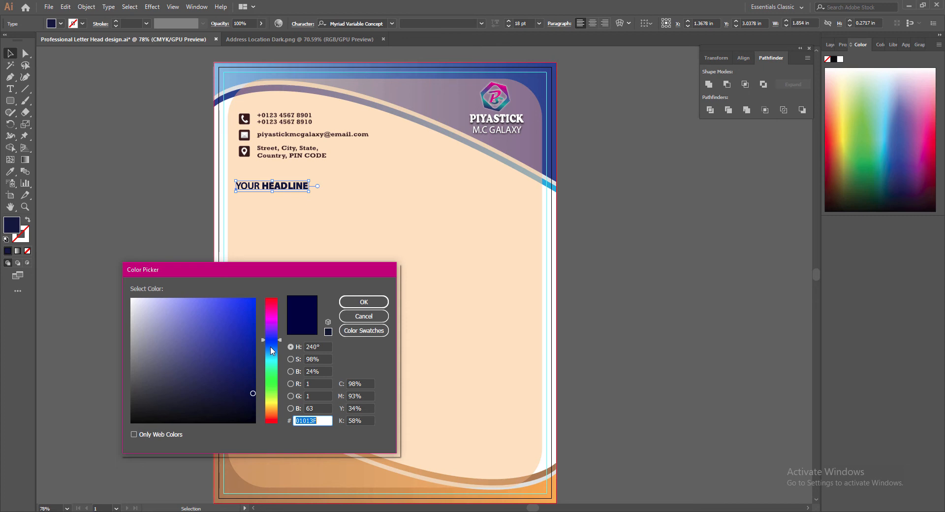
{"action": "left_click", "coordinate": [254, 331]}
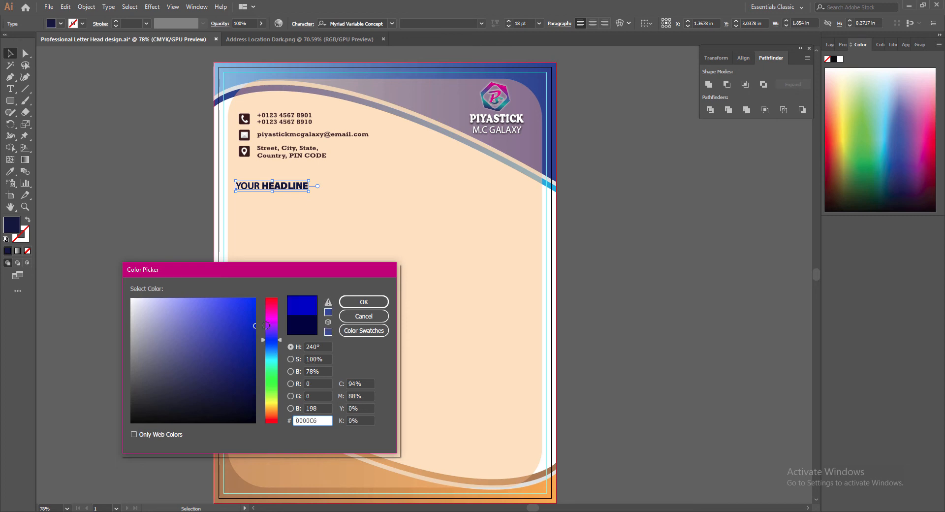
{"action": "left_click", "coordinate": [364, 302]}
{"action": "left_click", "coordinate": [118, 251]}
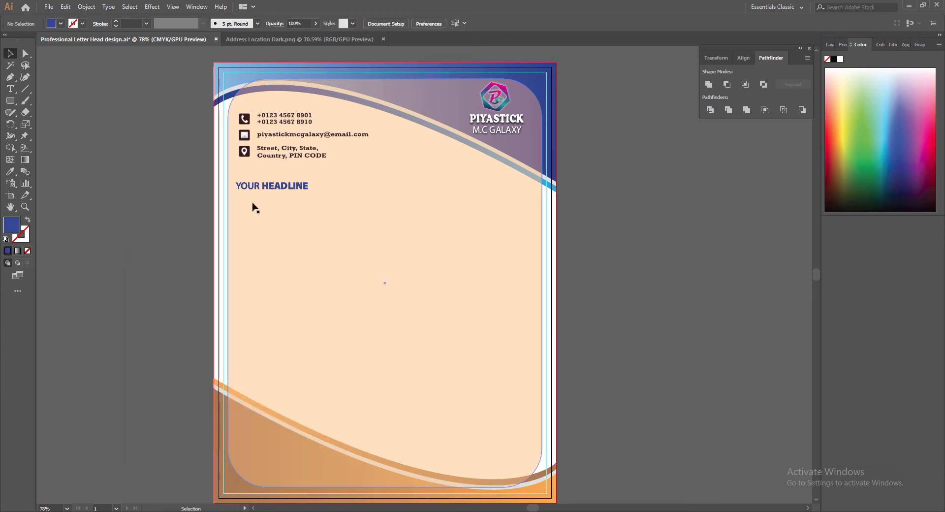
{"action": "left_click", "coordinate": [266, 186]}
{"action": "double_click", "coordinate": [12, 225]}
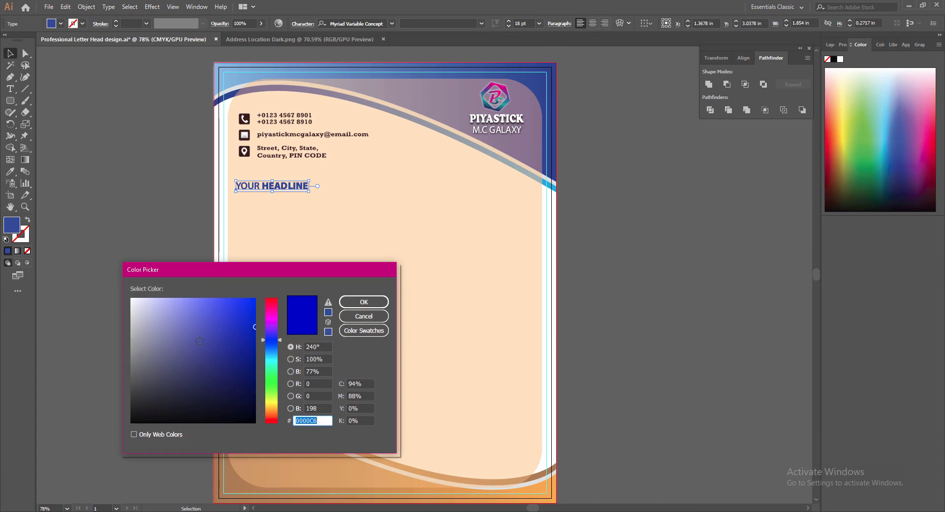
{"action": "left_click", "coordinate": [272, 342]}
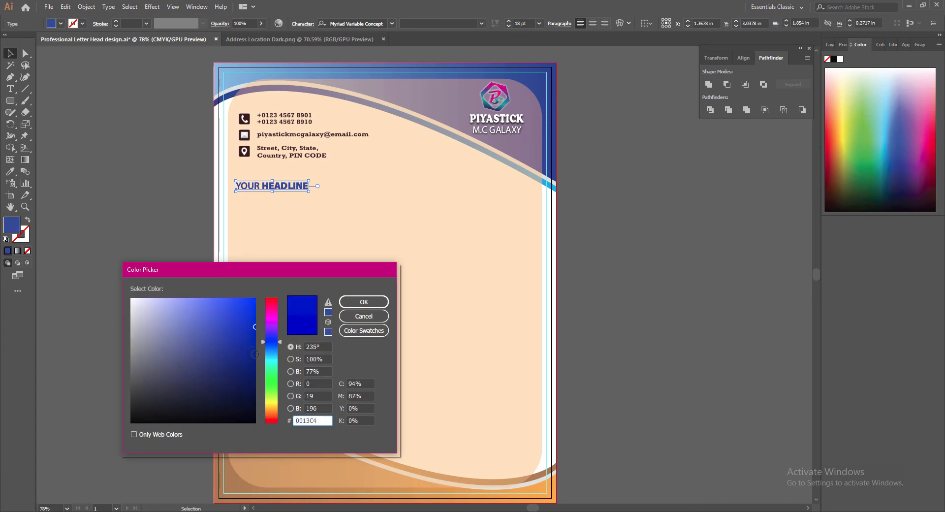
{"action": "left_click", "coordinate": [352, 302]}
{"action": "left_click", "coordinate": [114, 151]}
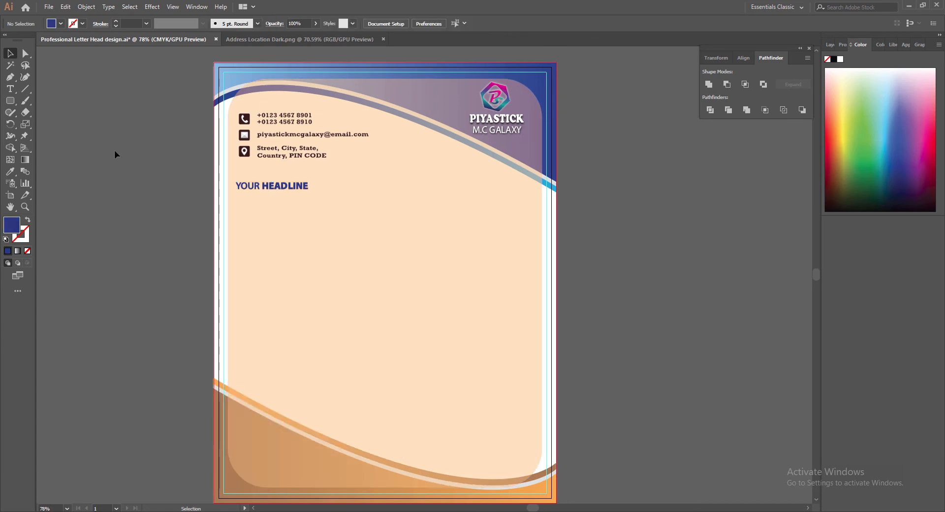
Enlarge the headline to 24 pt and move it slightly lower.
{"action": "left_click", "coordinate": [273, 185]}
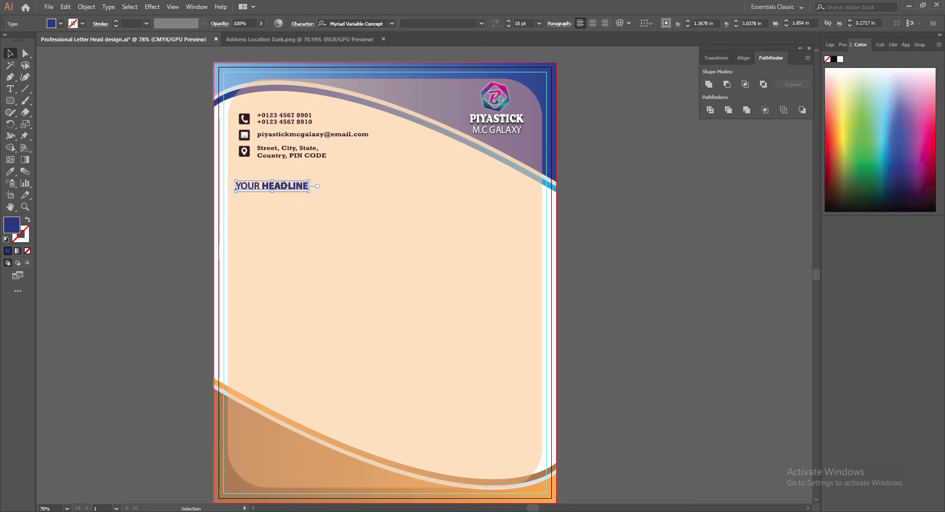
{"action": "left_click", "coordinate": [509, 22]}
{"action": "left_click", "coordinate": [509, 22]}
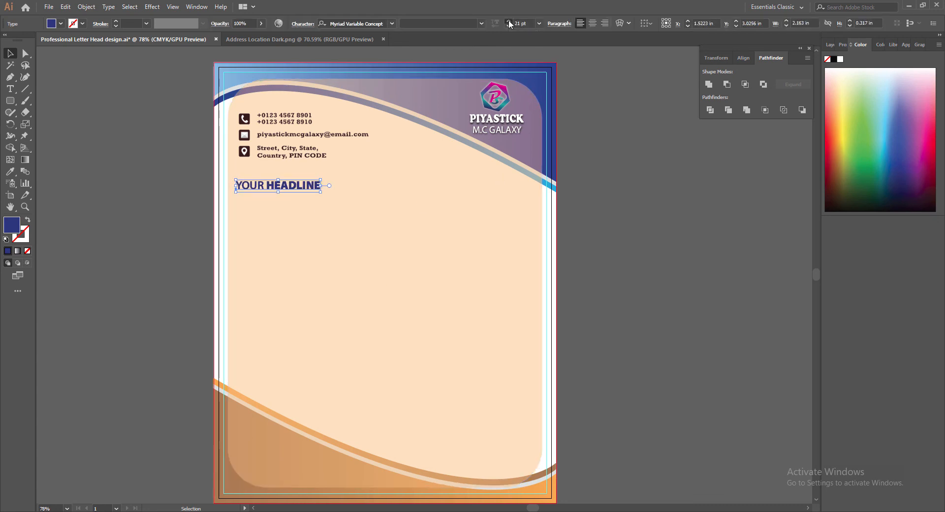
{"action": "left_click", "coordinate": [509, 22]}
{"action": "left_click", "coordinate": [509, 21]}
{"action": "left_click", "coordinate": [509, 21]}
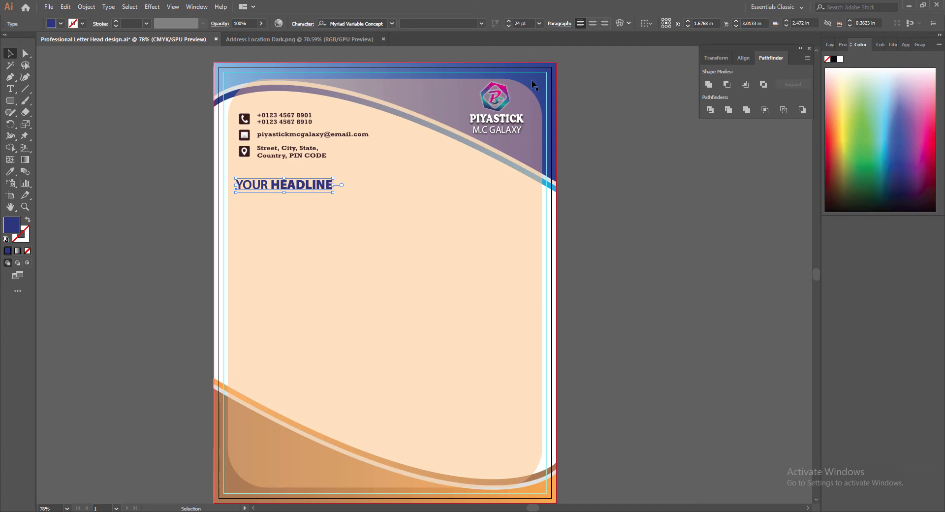
{"action": "left_click_drag", "start_coordinate": [255, 188], "coordinate": [279, 203]}
{"action": "key", "text": "Up"}
{"action": "key", "text": "Up"}
{"action": "key", "text": "Up"}
{"action": "key", "text": "Up"}
{"action": "key", "text": "Up"}
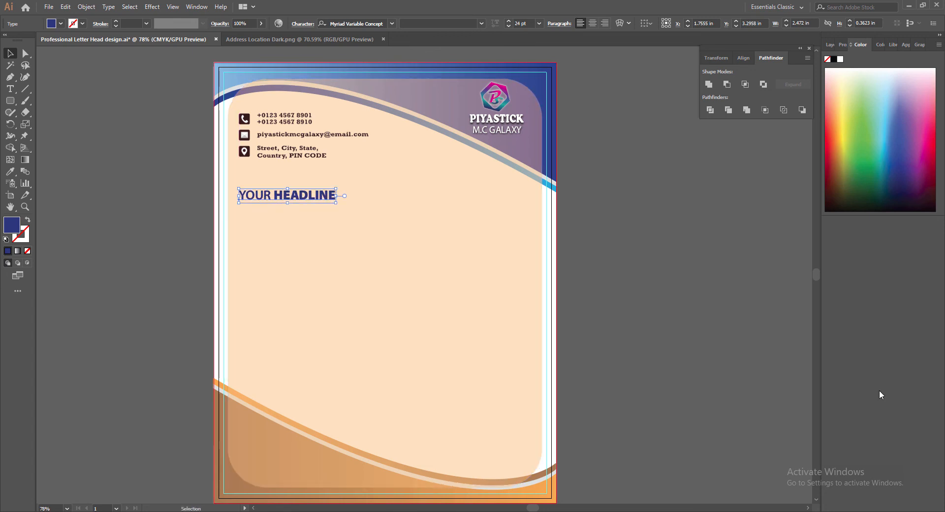
{"action": "left_click", "coordinate": [78, 249]}
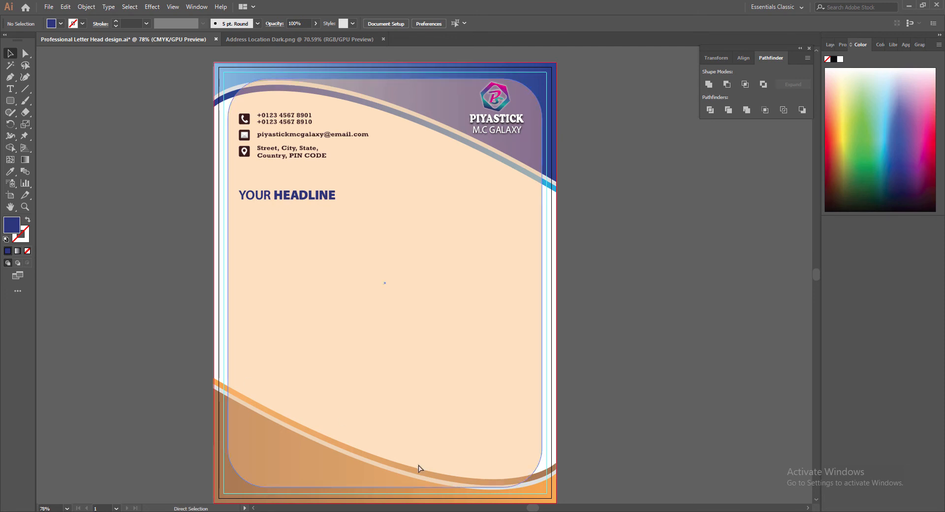
Save the letterhead, then draw a Light-weight body text area below the headline.
{"action": "key", "text": "ctrl+s"}
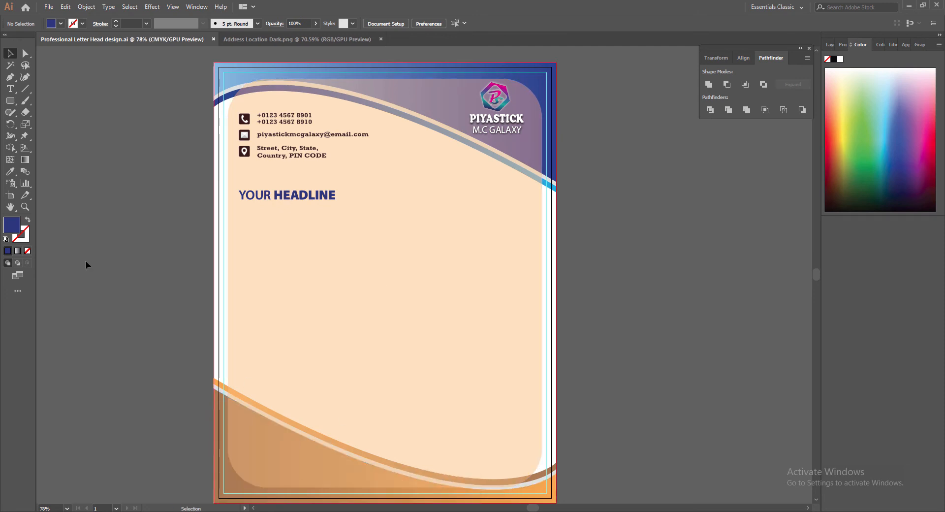
{"action": "left_click", "coordinate": [11, 89]}
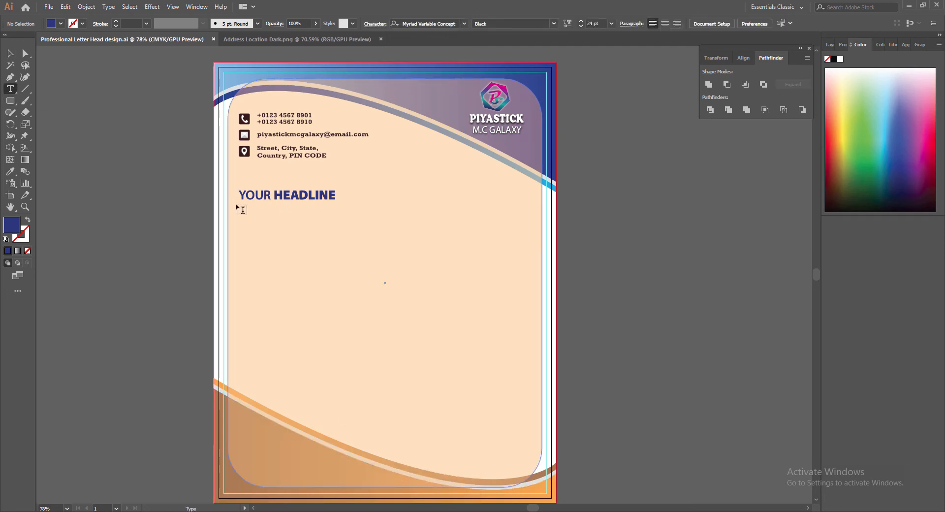
{"action": "mouse_move", "coordinate": [235, 206]}
{"action": "left_mouse_down"}
{"action": "mouse_move", "coordinate": [386, 266]}
{"action": "mouse_move", "coordinate": [530, 274]}
{"action": "left_mouse_up"}
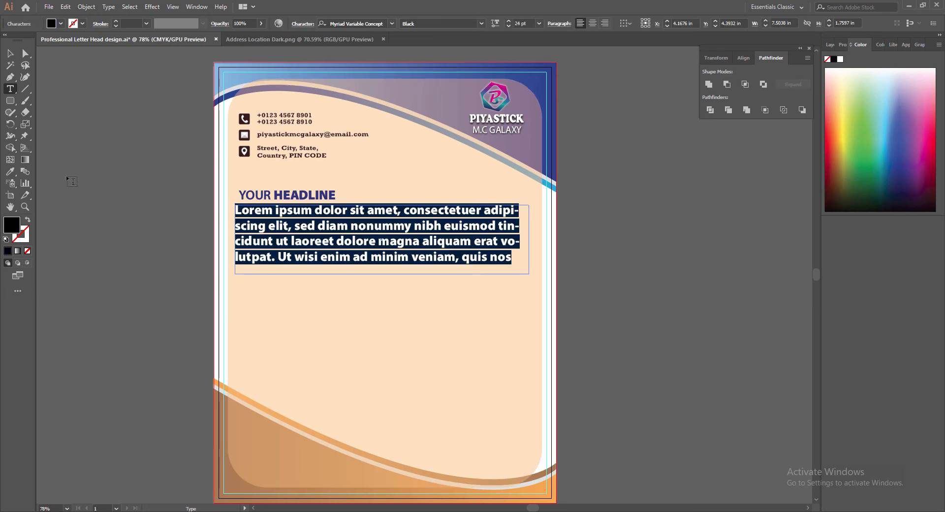
{"action": "left_click", "coordinate": [481, 24]}
{"action": "left_click", "coordinate": [425, 54]}
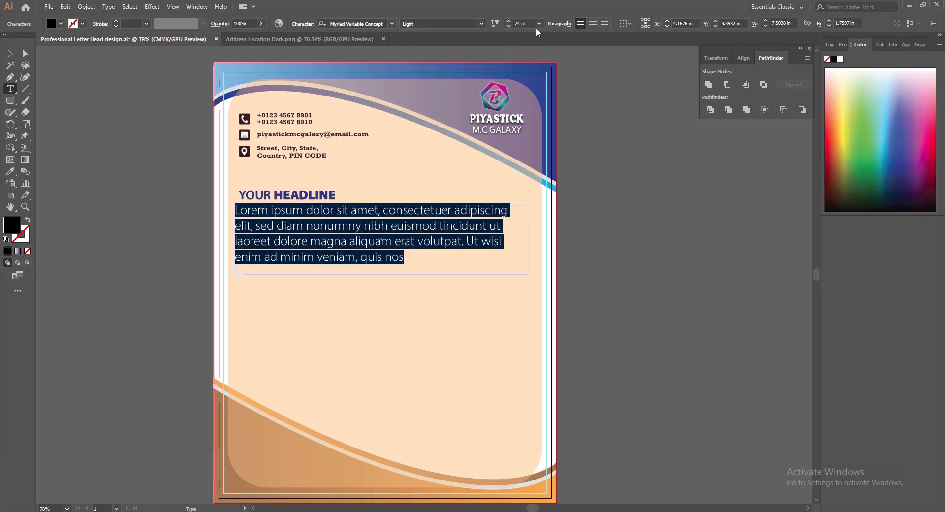
Set the body placeholder text size to 15 pt.
{"action": "left_click", "coordinate": [508, 26]}
{"action": "left_click", "coordinate": [508, 25]}
{"action": "left_click", "coordinate": [508, 25]}
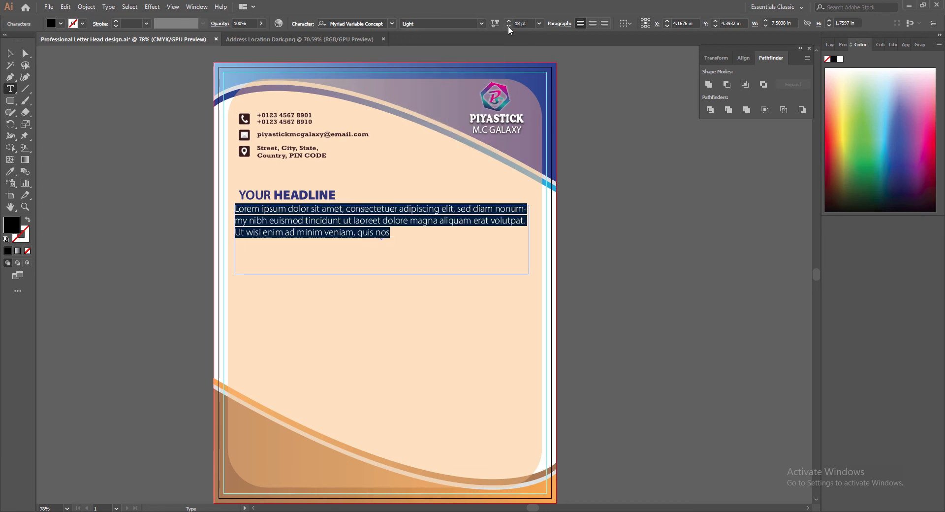
{"action": "left_click", "coordinate": [508, 25]}
{"action": "left_click", "coordinate": [508, 26]}
{"action": "left_click", "coordinate": [508, 26]}
{"action": "left_click", "coordinate": [509, 25]}
{"action": "left_click", "coordinate": [509, 25]}
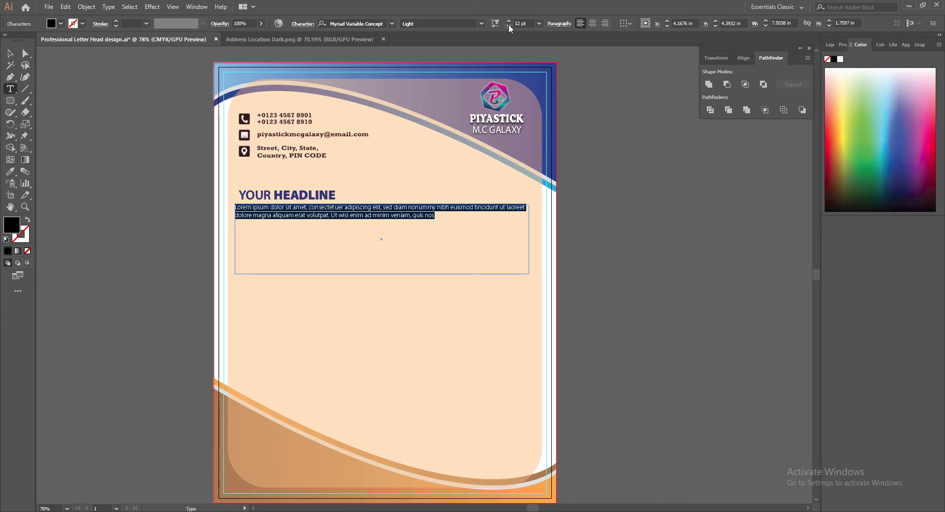
{"action": "left_click", "coordinate": [509, 25]}
{"action": "left_click", "coordinate": [509, 25]}
{"action": "left_click", "coordinate": [509, 24]}
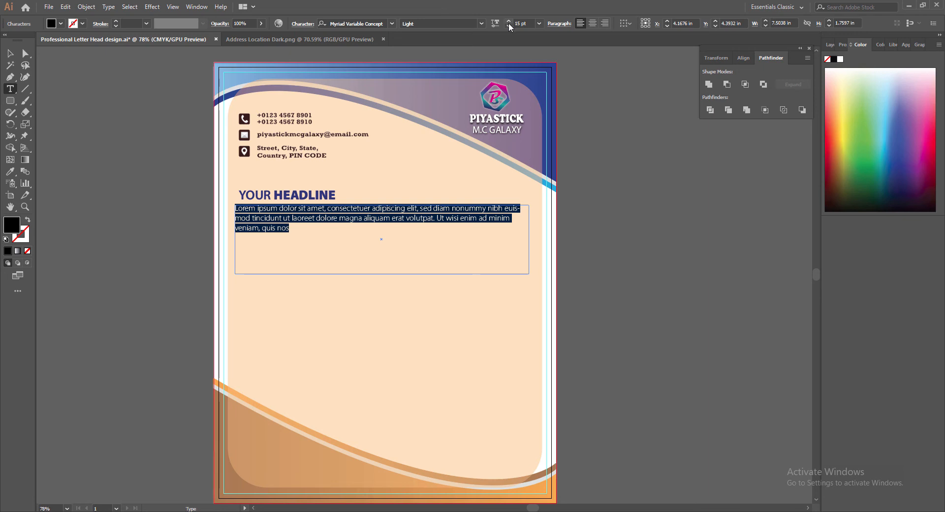
Select the whole placeholder paragraph and switch to the lipsum.com page in Chrome.
{"action": "key", "text": "Escape"}
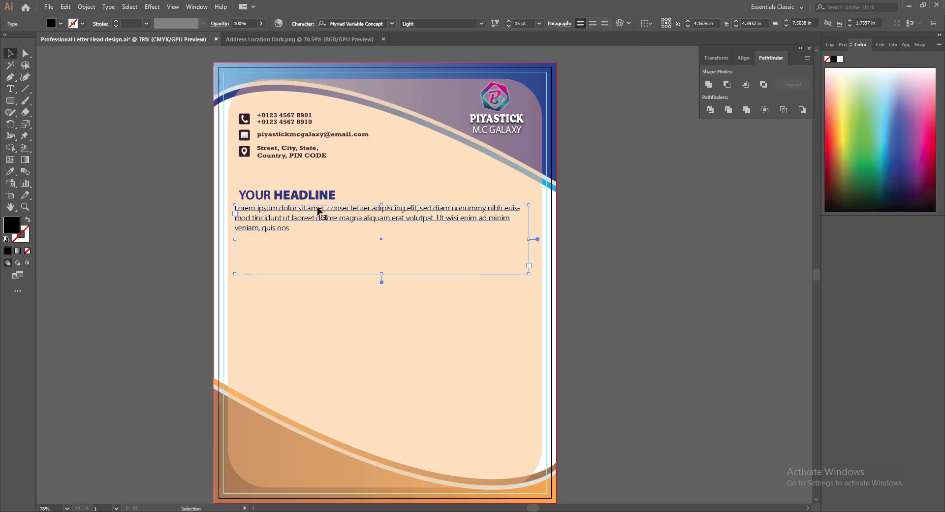
{"action": "key", "text": "t"}
{"action": "triple_click", "coordinate": [263, 211]}
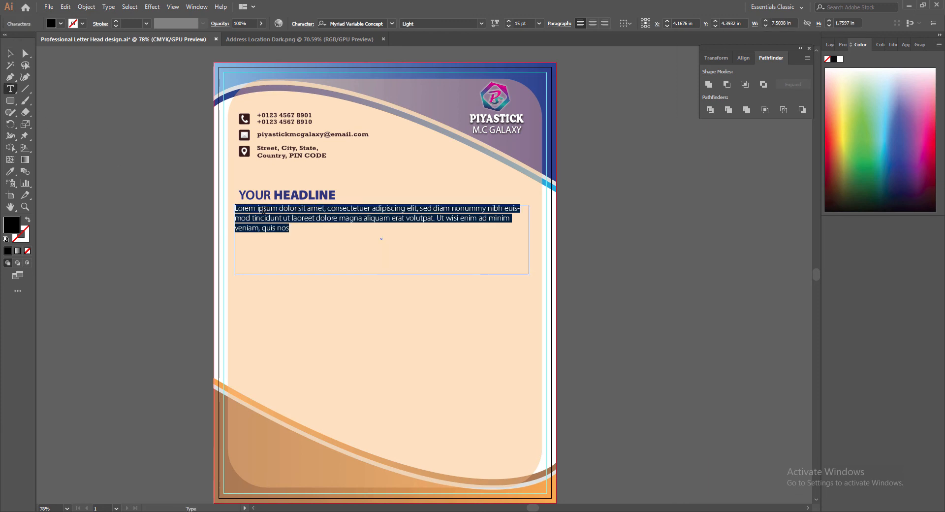
{"action": "key", "text": "alt+Tab"}
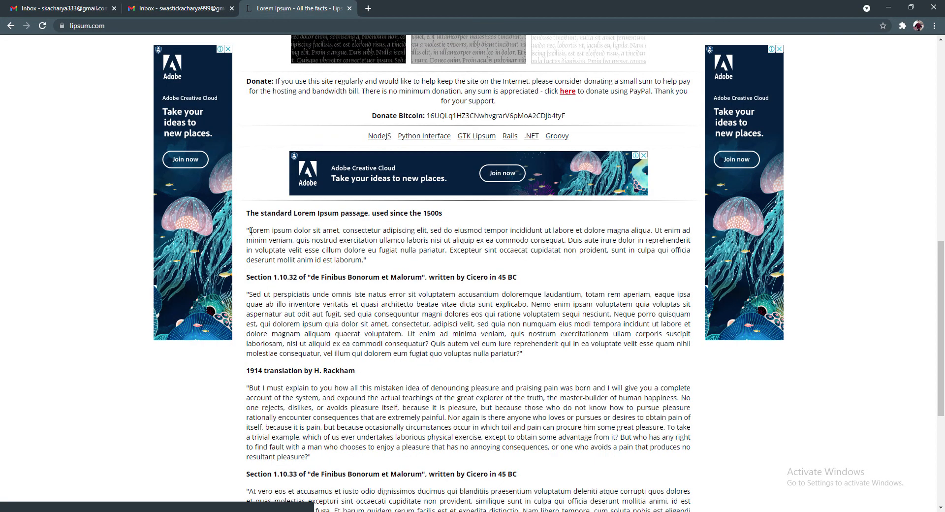
Copy the standard Lorem Ipsum paragraph from lipsum.com and paste it as the body text.
{"action": "left_click_drag", "start_coordinate": [251, 231], "coordinate": [363, 257]}
{"action": "key", "text": "ctrl+c"}
{"action": "key", "text": "alt+Tab"}
{"action": "key", "text": "ctrl+v"}
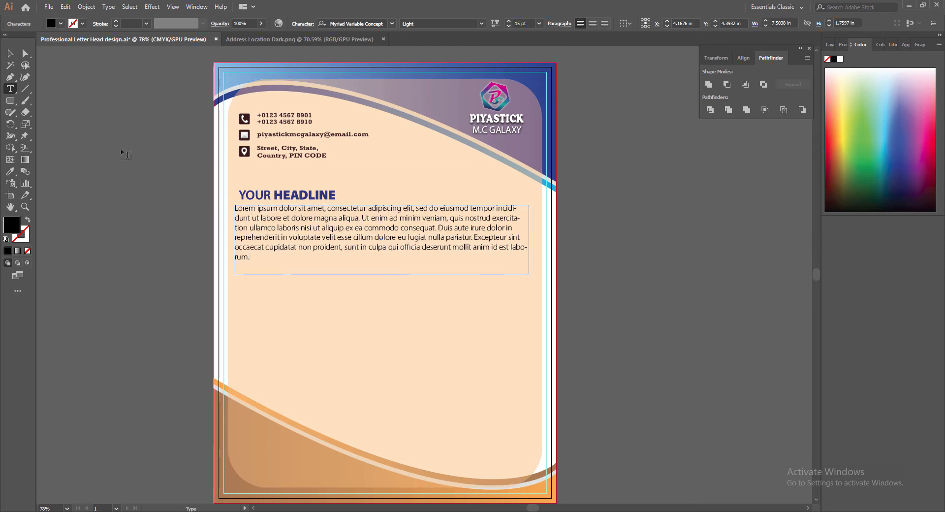
{"action": "key", "text": "Escape"}
Reduce the body text to 12 pt and shift and widen its frame slightly.
{"action": "left_click", "coordinate": [509, 24]}
{"action": "left_click", "coordinate": [509, 25]}
{"action": "left_click", "coordinate": [509, 24]}
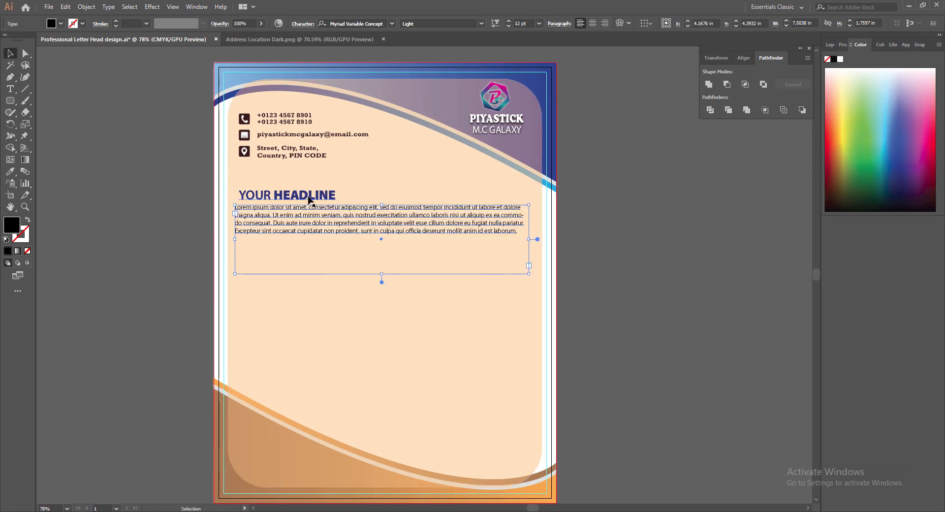
{"action": "left_click", "coordinate": [281, 196]}
{"action": "left_click", "coordinate": [509, 25]}
{"action": "left_click", "coordinate": [509, 24]}
{"action": "left_click", "coordinate": [509, 24]}
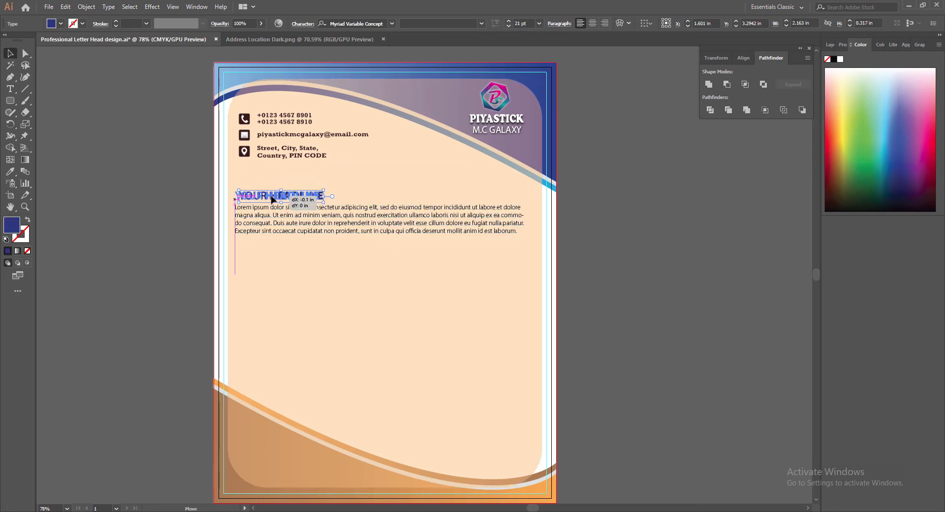
{"action": "left_click", "coordinate": [258, 211]}
{"action": "left_click_drag", "start_coordinate": [263, 211], "coordinate": [268, 214]}
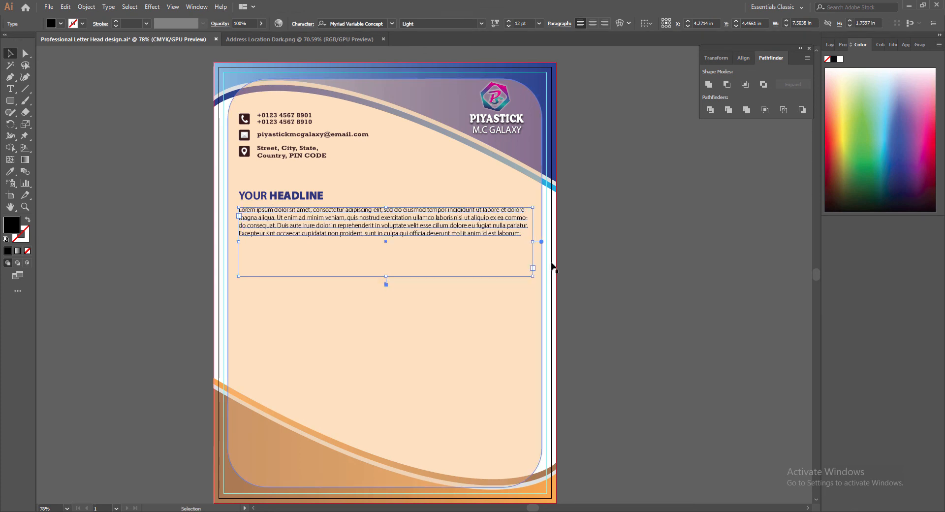
{"action": "left_click_drag", "start_coordinate": [533, 241], "coordinate": [537, 242]}
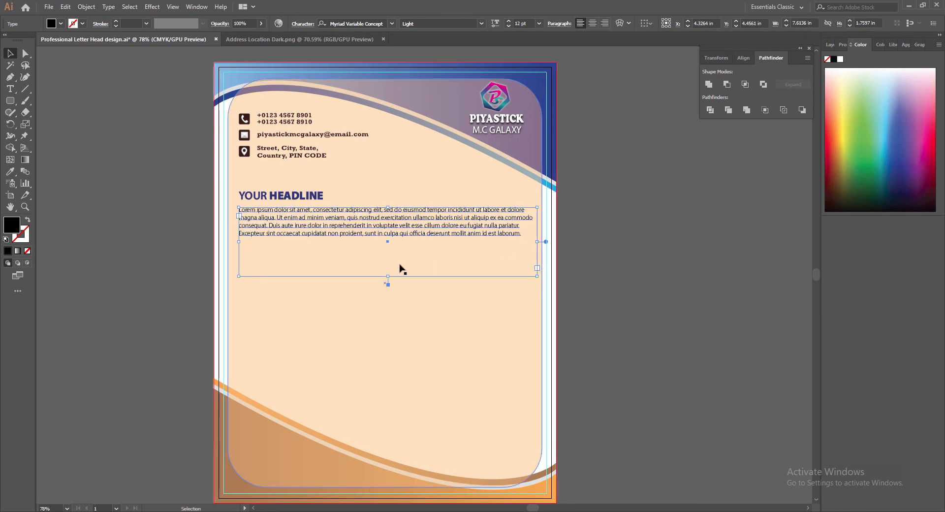
Give the body text the dark fill 231F20 and shrink its frame to fit.
{"action": "double_click", "coordinate": [11, 231]}
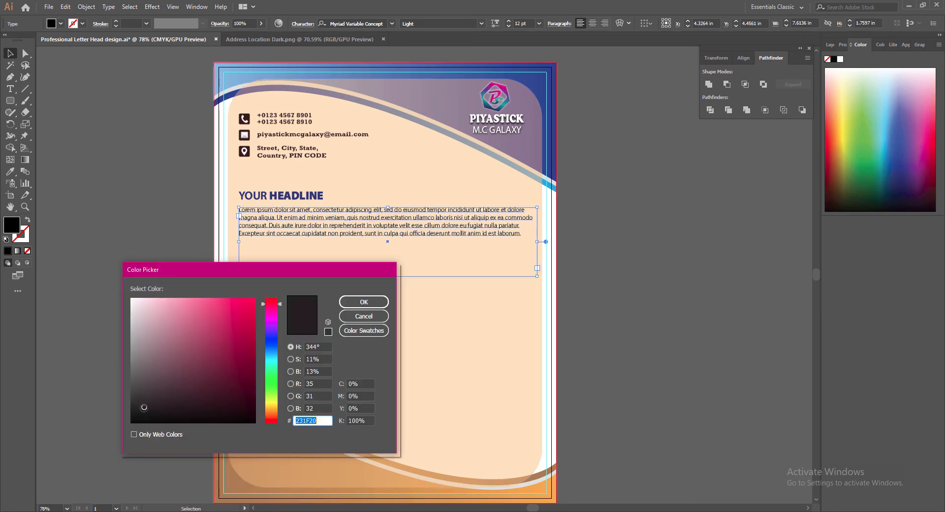
{"action": "key", "text": "Return"}
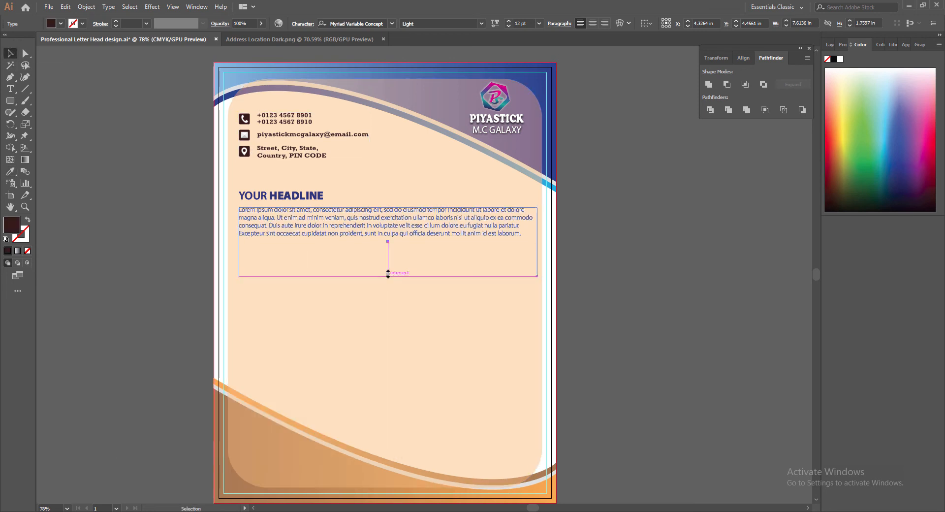
{"action": "left_click_drag", "start_coordinate": [389, 275], "coordinate": [388, 239]}
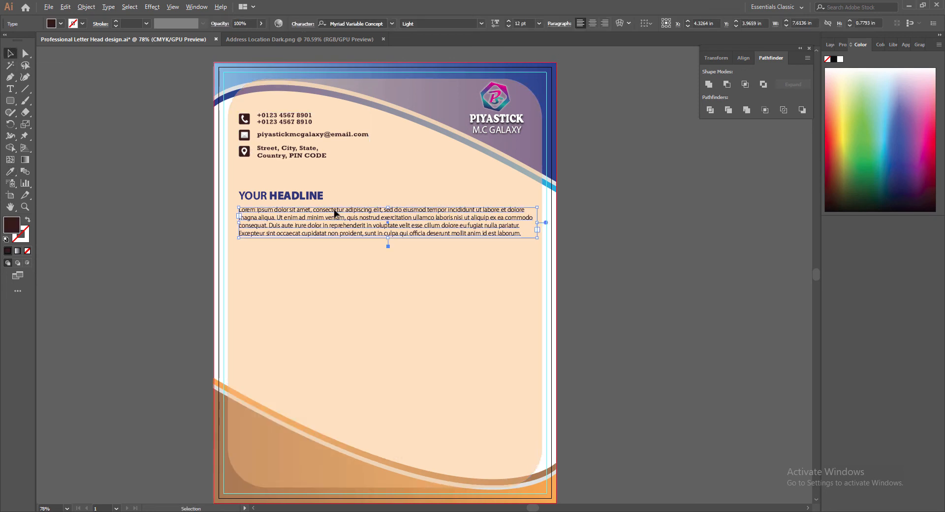
Duplicate the paragraph below and add a vertical guide at the text's left edge.
{"action": "left_click_drag", "start_coordinate": [335, 213], "coordinate": [320, 256]}
{"action": "key", "text": "ctrl+r"}
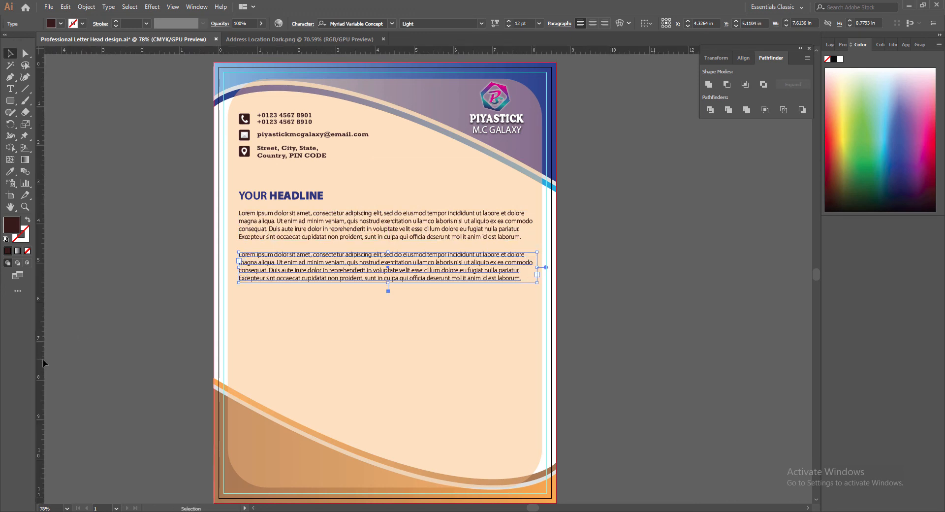
{"action": "left_click_drag", "start_coordinate": [43, 359], "coordinate": [239, 344]}
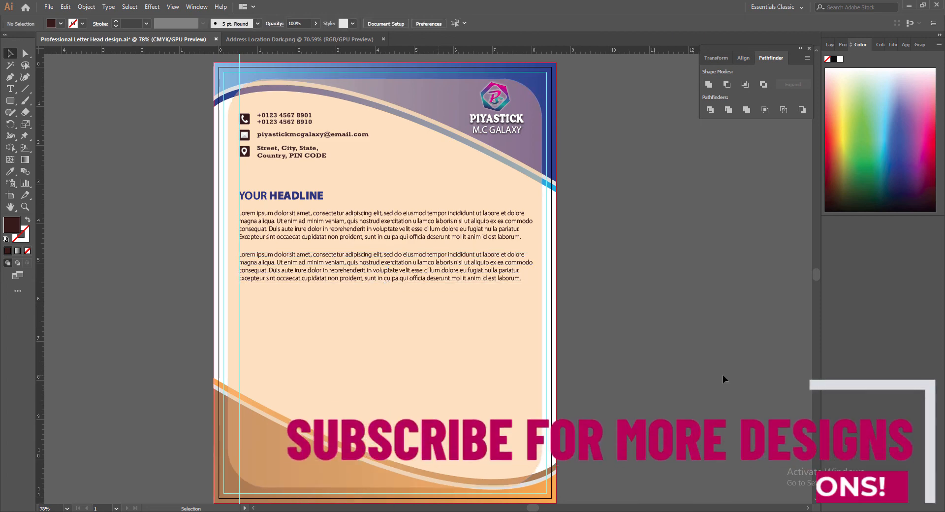
Replace the second paragraph with the Section 1.10.32 'Sed ut perspiciatis' passage from lipsum.com.
{"action": "double_click", "coordinate": [406, 271]}
{"action": "key", "text": "ctrl+a"}
{"action": "left_click", "coordinate": [422, 509]}
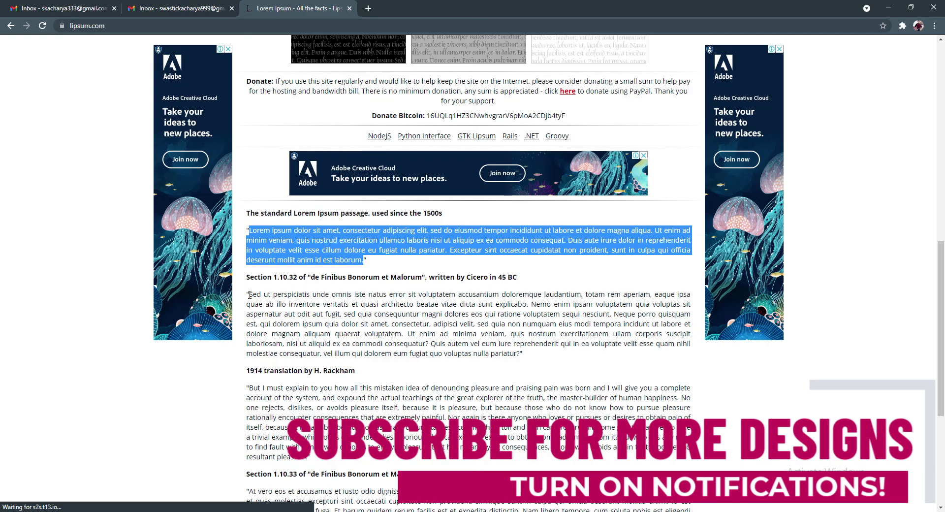
{"action": "left_click_drag", "start_coordinate": [249, 294], "coordinate": [518, 353]}
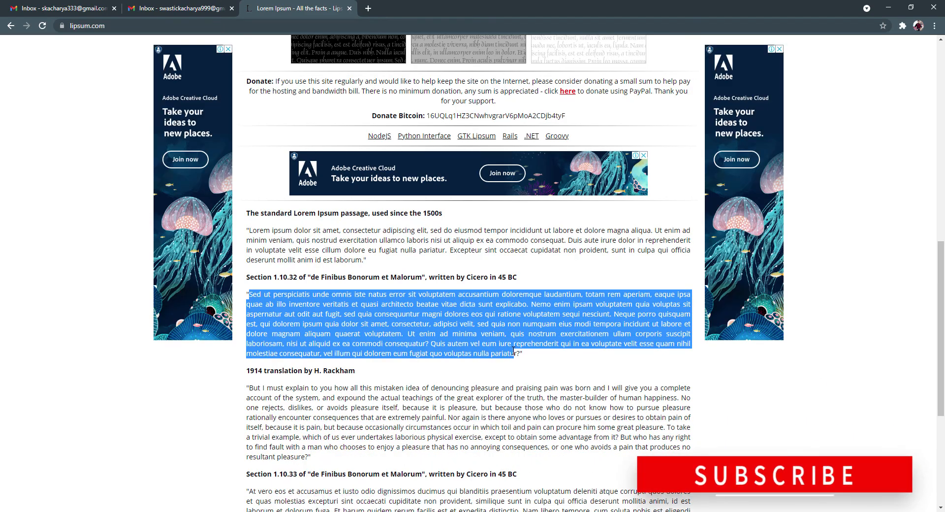
{"action": "key", "text": "ctrl+c"}
{"action": "left_click", "coordinate": [888, 7]}
{"action": "key", "text": "ctrl+v"}
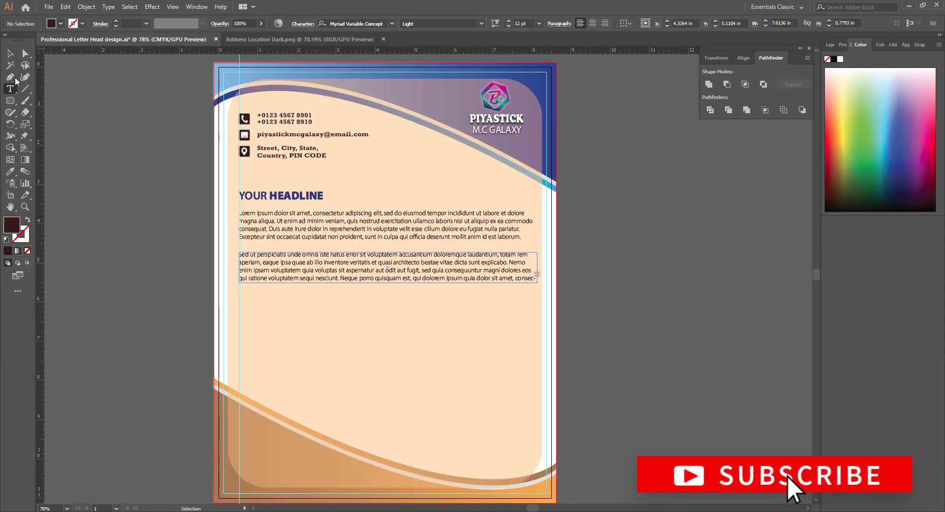
Resize the frame to show all text within the margin and add a right-edge guide.
{"action": "left_click_drag", "start_coordinate": [389, 316], "coordinate": [388, 313]}
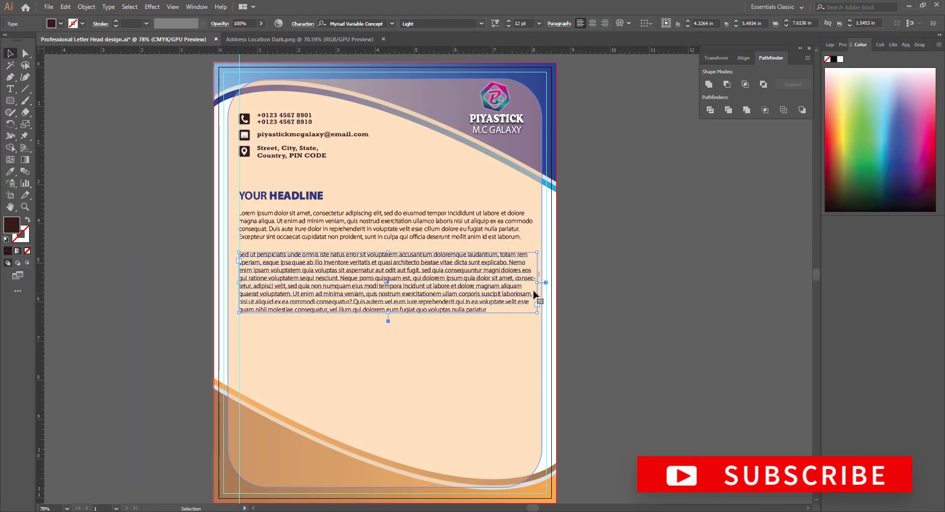
{"action": "left_click_drag", "start_coordinate": [537, 282], "coordinate": [533, 286]}
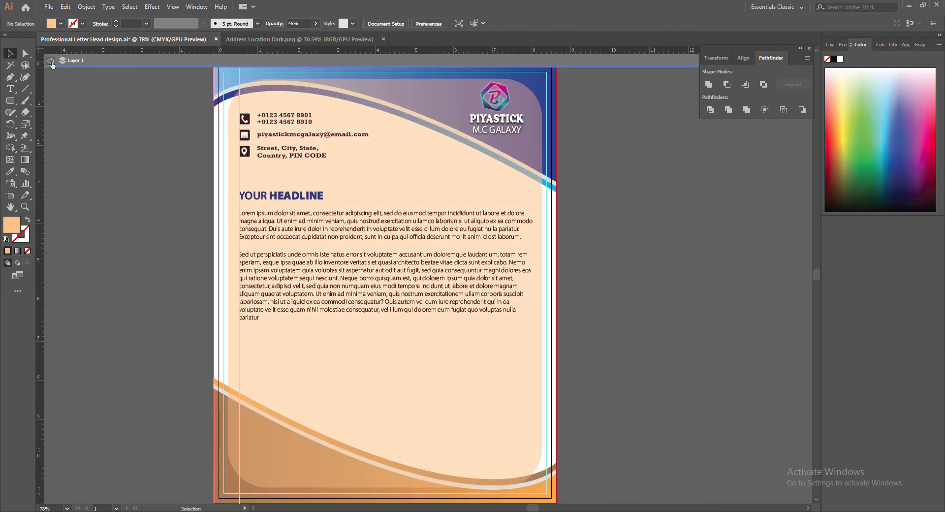
{"action": "double_click", "coordinate": [267, 301]}
{"action": "key", "text": "Escape"}
{"action": "left_click", "coordinate": [696, 315]}
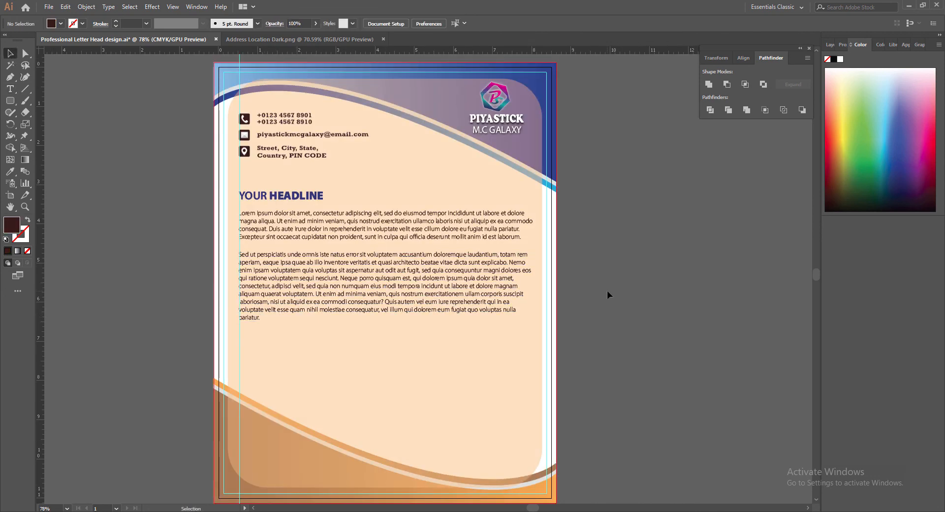
{"action": "left_click_drag", "start_coordinate": [40, 318], "coordinate": [534, 335]}
{"action": "left_click", "coordinate": [284, 268]}
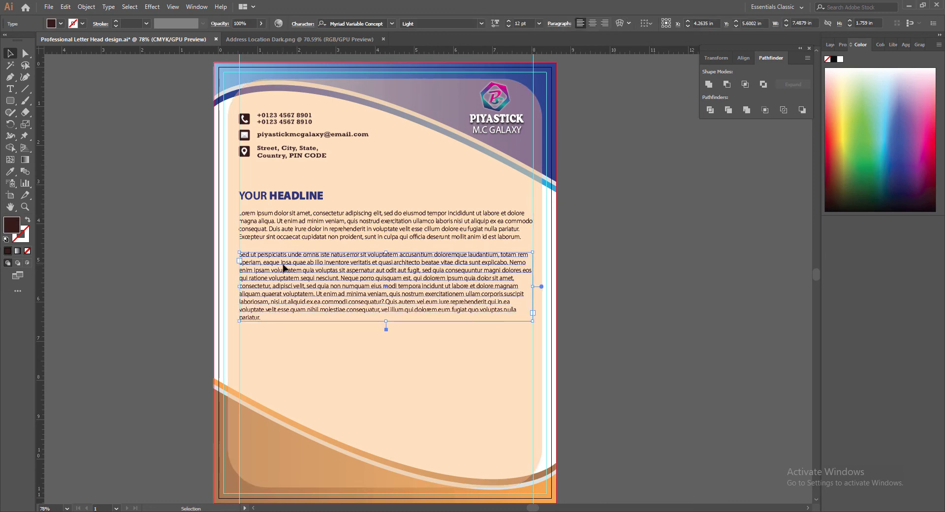
{"action": "left_click", "coordinate": [576, 341]}
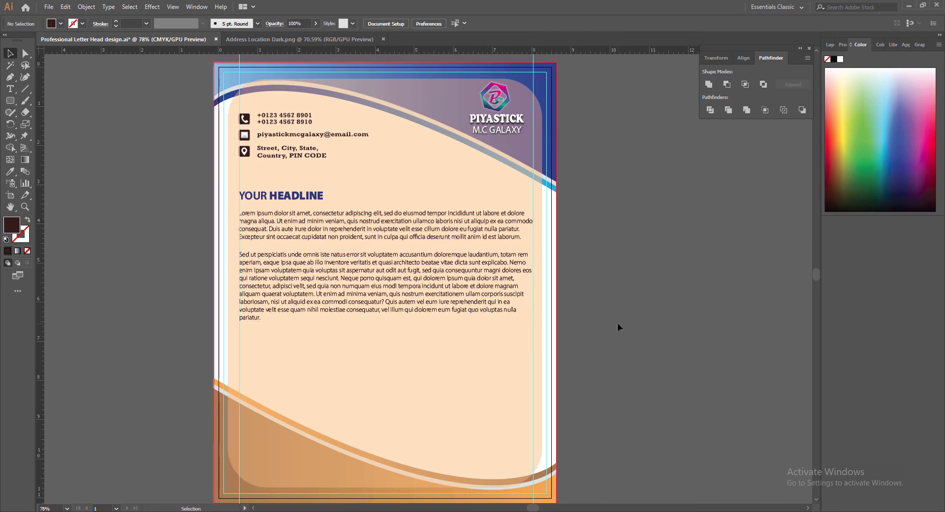
Draw a new 12 pt placeholder text frame below the body, aligned to the left guide.
{"action": "key", "text": "t"}
{"action": "left_click_drag", "start_coordinate": [233, 330], "coordinate": [535, 383]}
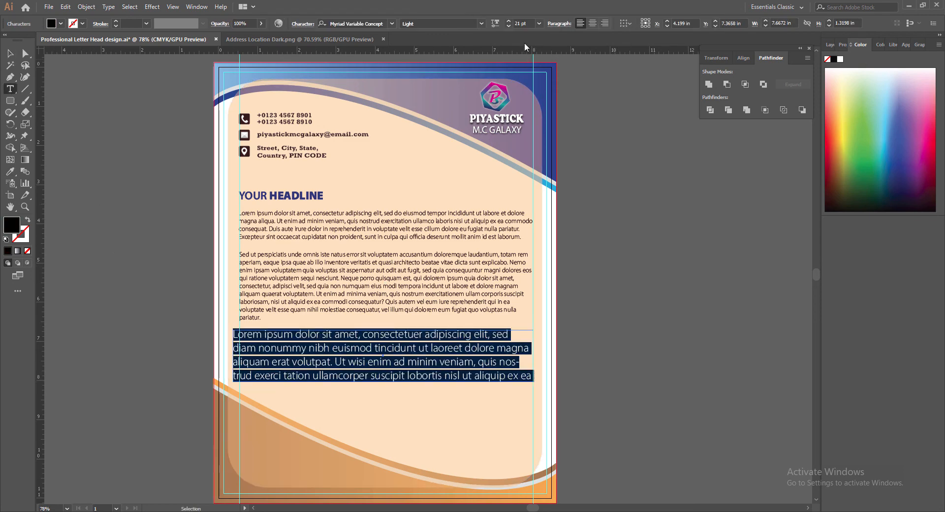
{"action": "left_click", "coordinate": [508, 25]}
{"action": "key", "text": "Escape"}
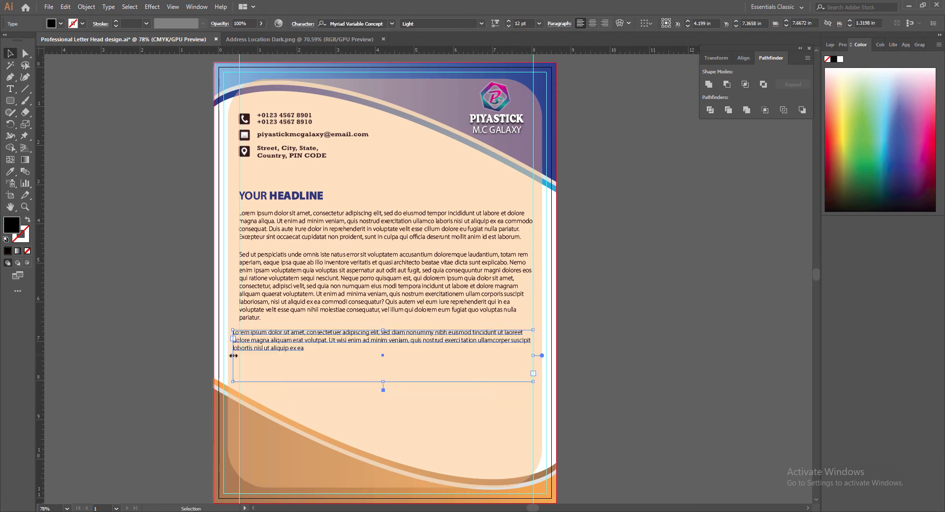
{"action": "left_click_drag", "start_coordinate": [233, 356], "coordinate": [239, 356]}
Fit the third paragraph's frame to its text and nudge it down for even spacing.
{"action": "double_click", "coordinate": [383, 390]}
{"action": "double_click", "coordinate": [334, 347]}
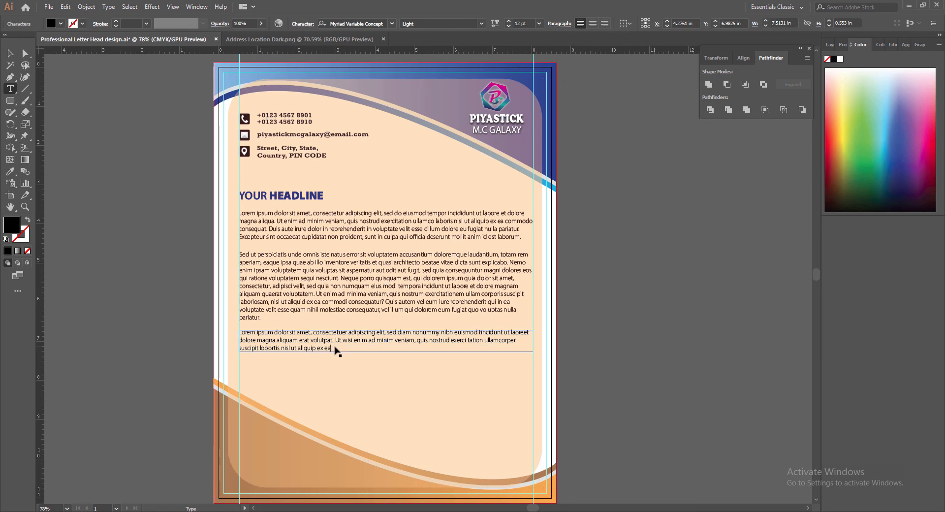
{"action": "key", "text": "Escape"}
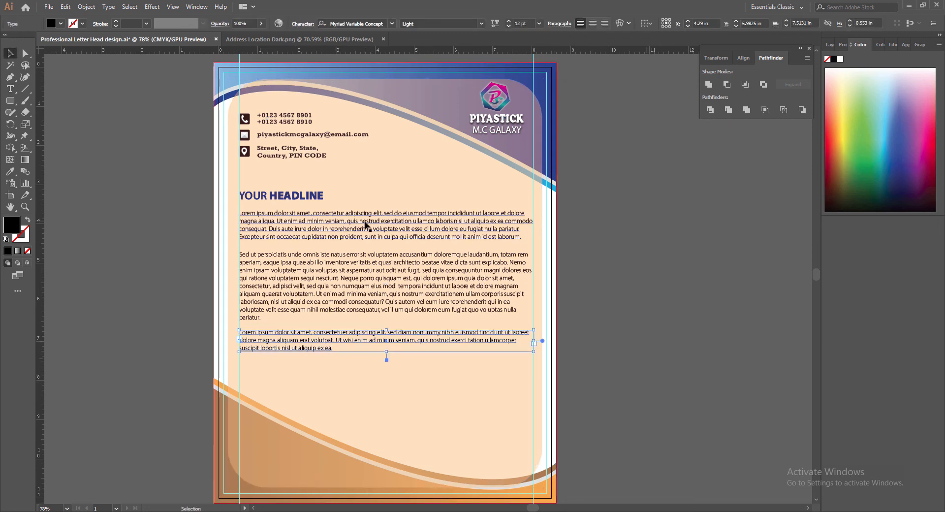
{"action": "key", "text": "Down"}
{"action": "key", "text": "Down"}
{"action": "key", "text": "Down"}
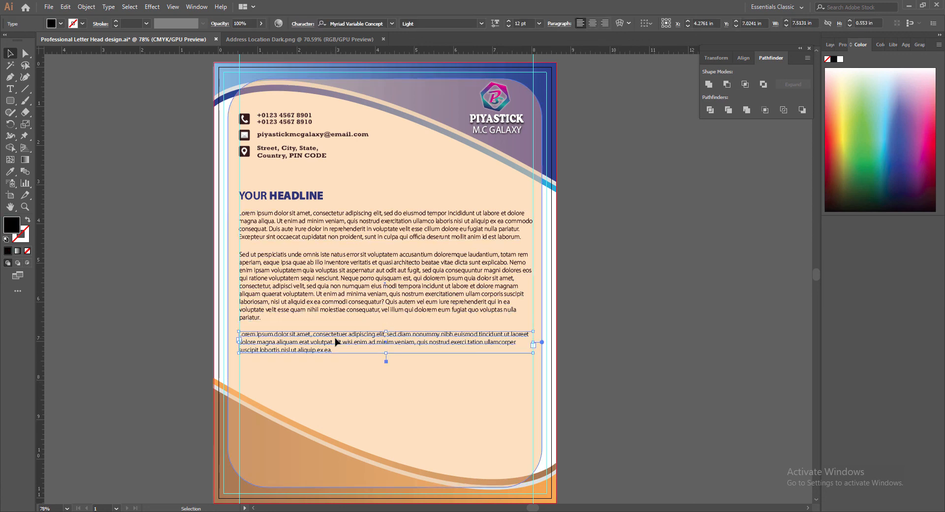
{"action": "left_click", "coordinate": [331, 296]}
{"action": "left_click", "coordinate": [326, 343]}
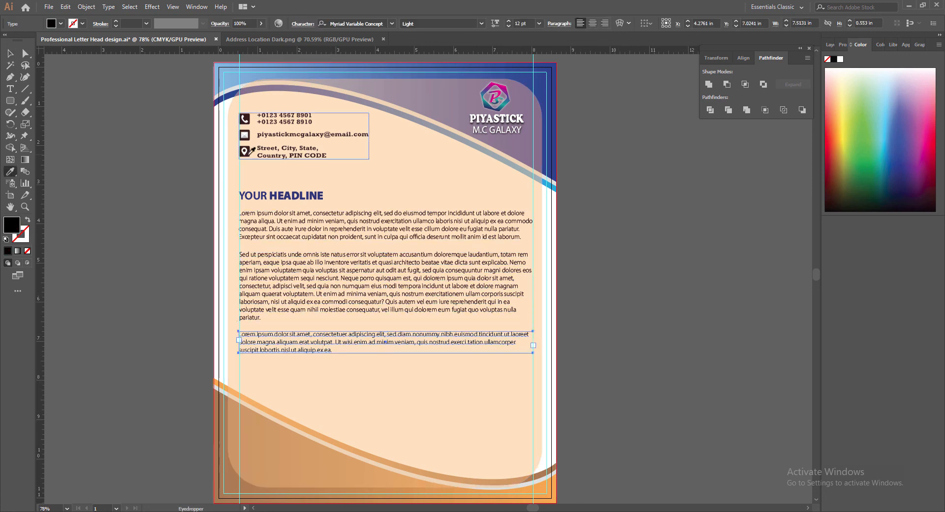
{"action": "left_click", "coordinate": [654, 323]}
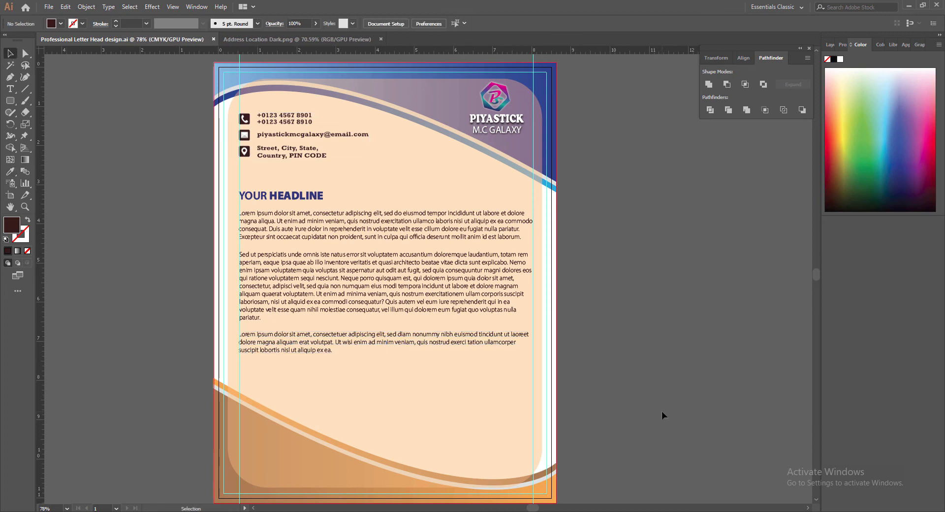
Copy the headline to the lower right, retype it as 'Regards' and shrink its size.
{"action": "left_click", "coordinate": [250, 198]}
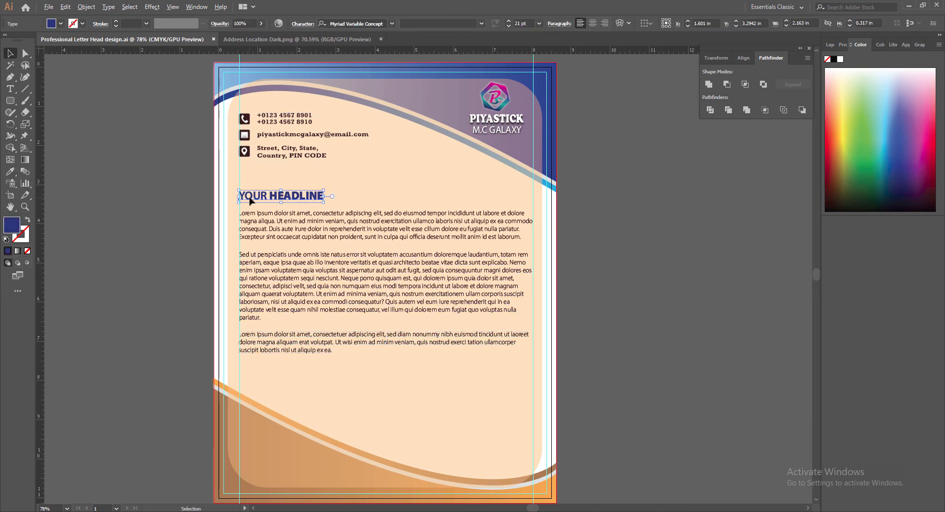
{"action": "left_click_drag", "start_coordinate": [250, 201], "coordinate": [654, 392], "text": "alt"}
{"action": "triple_click", "coordinate": [483, 396]}
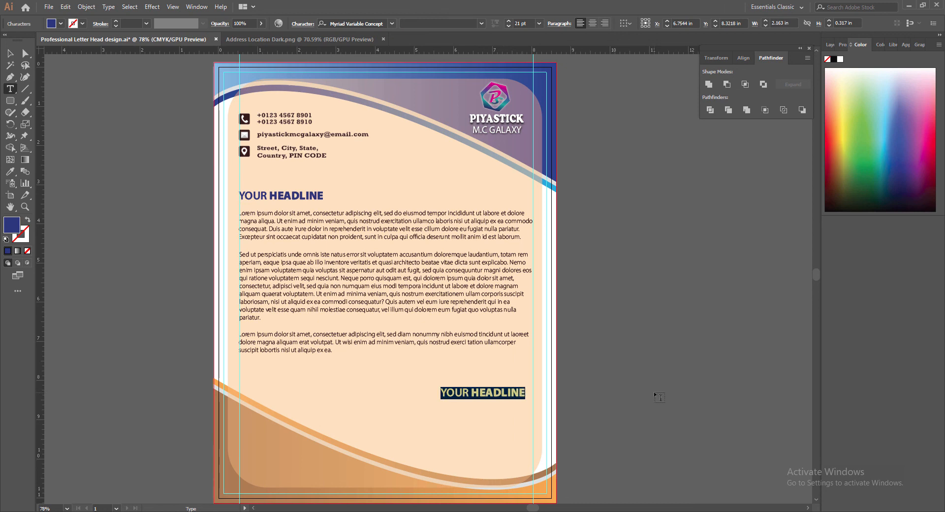
{"action": "type", "text": "Regards"}
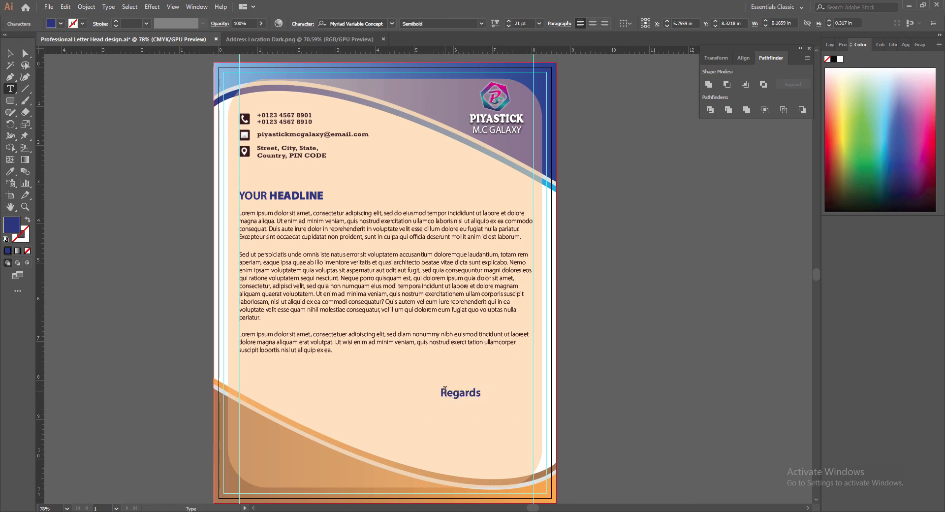
{"action": "key", "text": "Escape"}
{"action": "left_click", "coordinate": [508, 25]}
{"action": "left_click", "coordinate": [508, 26]}
{"action": "left_click", "coordinate": [508, 26]}
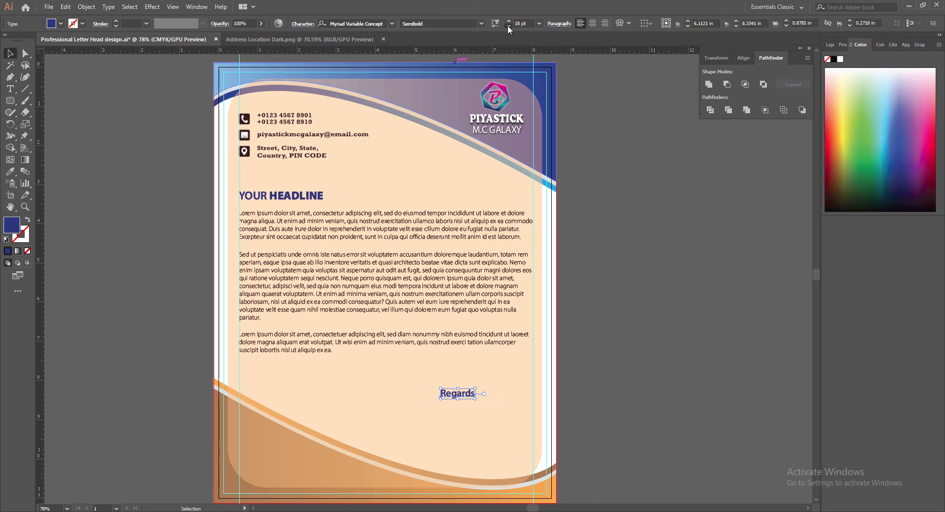
{"action": "left_click", "coordinate": [508, 26]}
{"action": "left_click", "coordinate": [508, 26]}
{"action": "left_click", "coordinate": [508, 25]}
{"action": "left_click", "coordinate": [508, 26]}
Duplicate Regards below, retype it as 'Chief Director', and align it under Regards.
{"action": "left_click_drag", "start_coordinate": [451, 397], "coordinate": [481, 424]}
{"action": "double_click", "coordinate": [482, 423]}
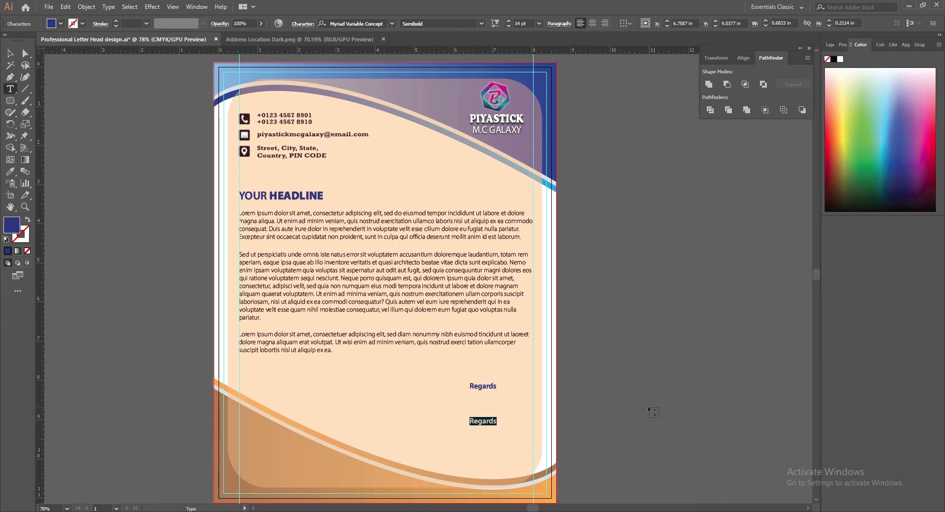
{"action": "type", "text": "Chief Director"}
{"action": "left_click", "coordinate": [9, 53]}
{"action": "mouse_move", "coordinate": [498, 423]}
{"action": "left_mouse_down"}
{"action": "mouse_move", "coordinate": [485, 428]}
{"action": "mouse_move", "coordinate": [491, 440]}
{"action": "left_mouse_up"}
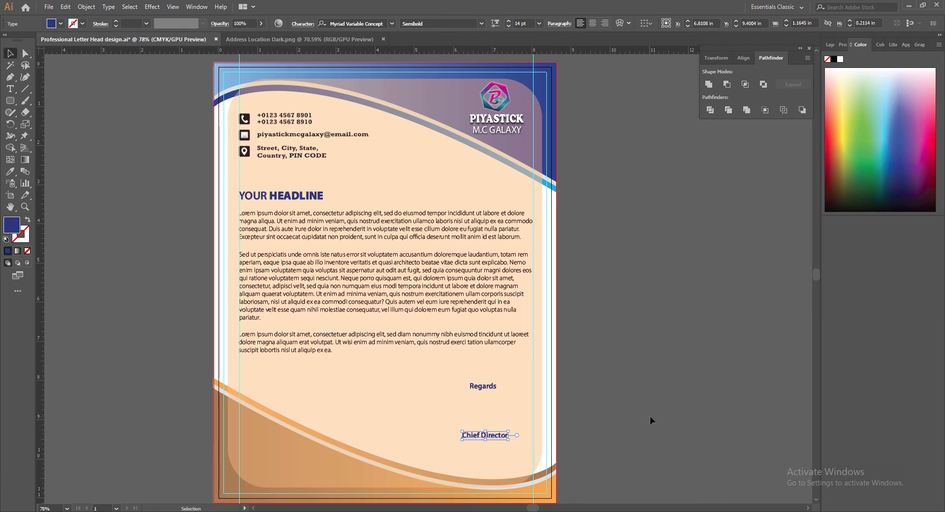
Fine-tune the vertical spacing of the Regards and Chief Director lines.
{"action": "left_click", "coordinate": [483, 387]}
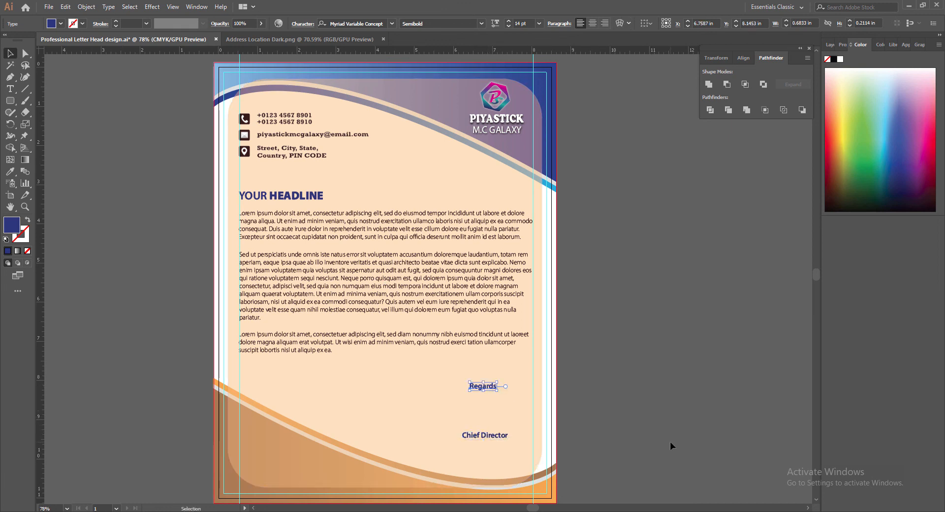
{"action": "key", "text": "Down"}
{"action": "key", "text": "Down"}
{"action": "key", "text": "Down"}
{"action": "key", "text": "ctrl+z"}
{"action": "key", "text": "ctrl+z"}
{"action": "key", "text": "ctrl+z"}
{"action": "key", "text": "ctrl+z"}
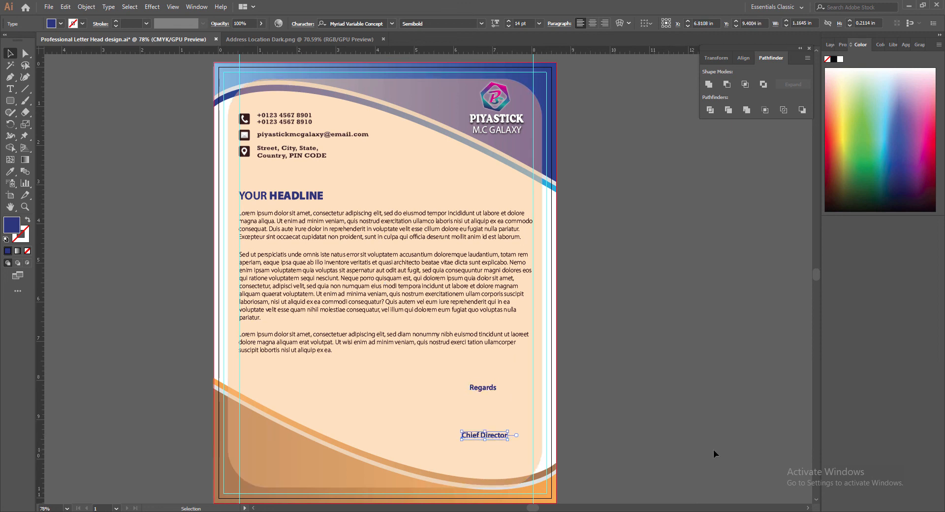
{"action": "key", "text": "Up"}
{"action": "key", "text": "Up"}
{"action": "key", "text": "Up"}
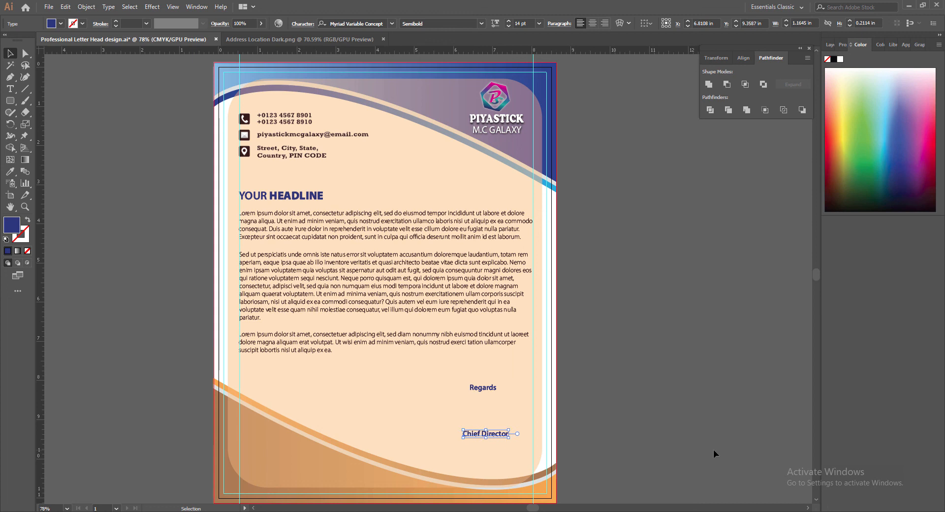
{"action": "left_click", "coordinate": [633, 455]}
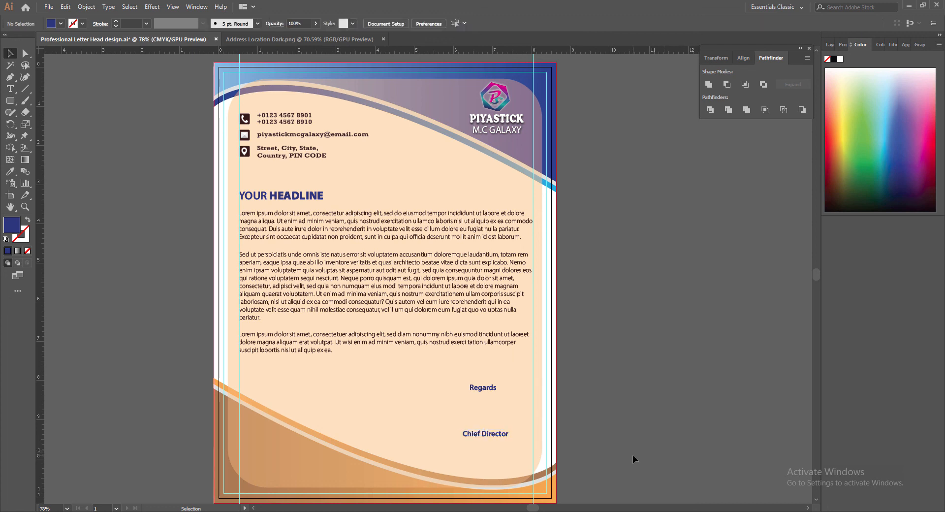
Type the signer's name on a new line below Regards and select it.
{"action": "key", "text": "t"}
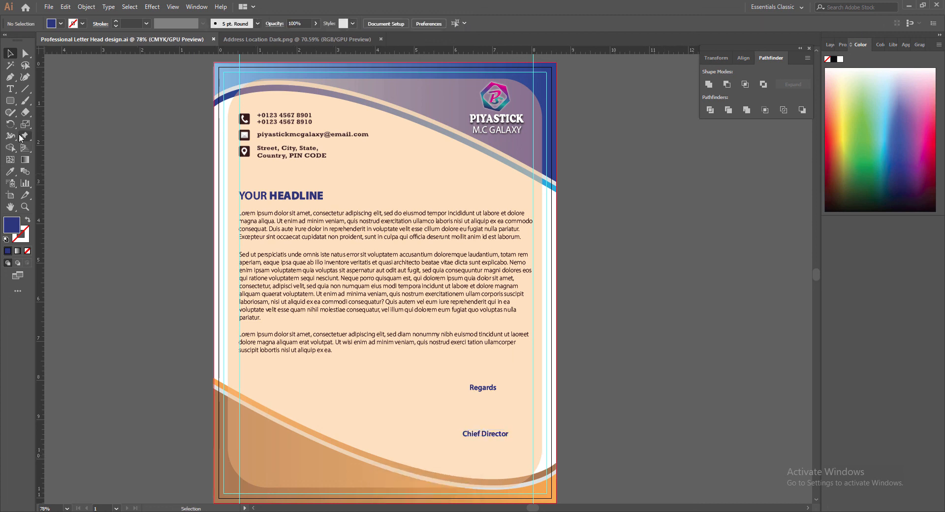
{"action": "left_click", "coordinate": [438, 405]}
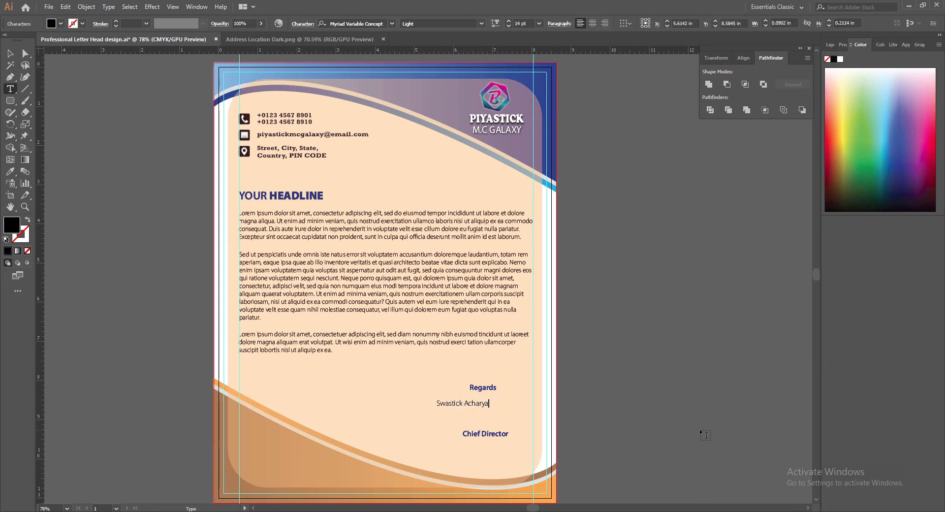
{"action": "left_click_drag", "start_coordinate": [437, 403], "coordinate": [495, 406]}
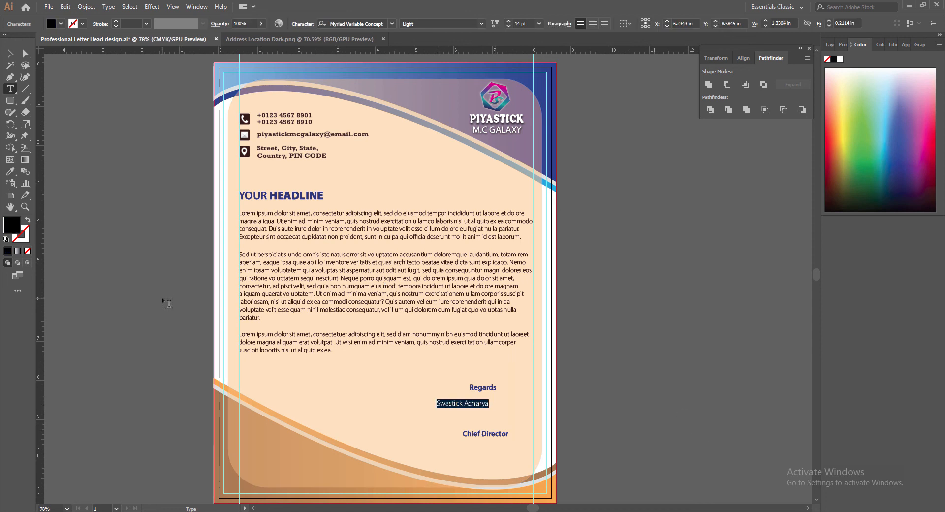
Colour the name near-black.
{"action": "double_click", "coordinate": [11, 225]}
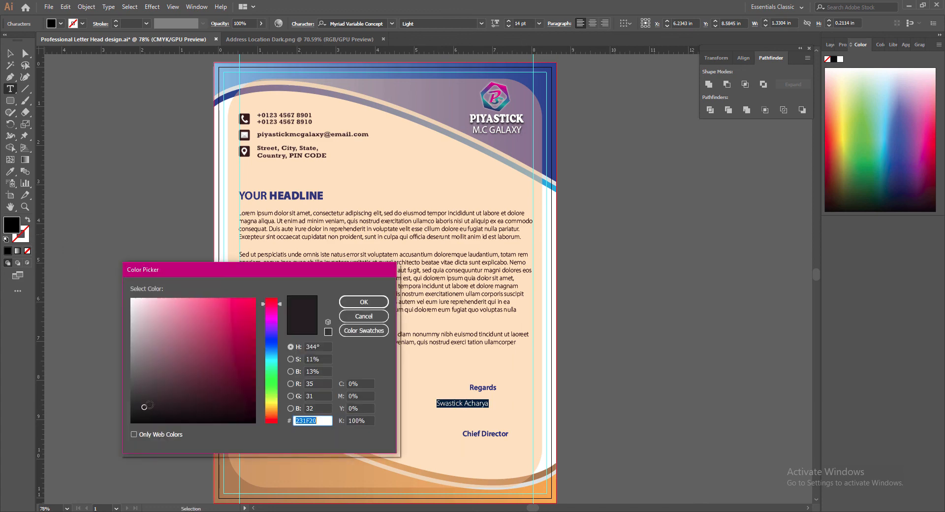
{"action": "left_click_drag", "start_coordinate": [144, 408], "coordinate": [131, 422]}
{"action": "left_click", "coordinate": [367, 302]}
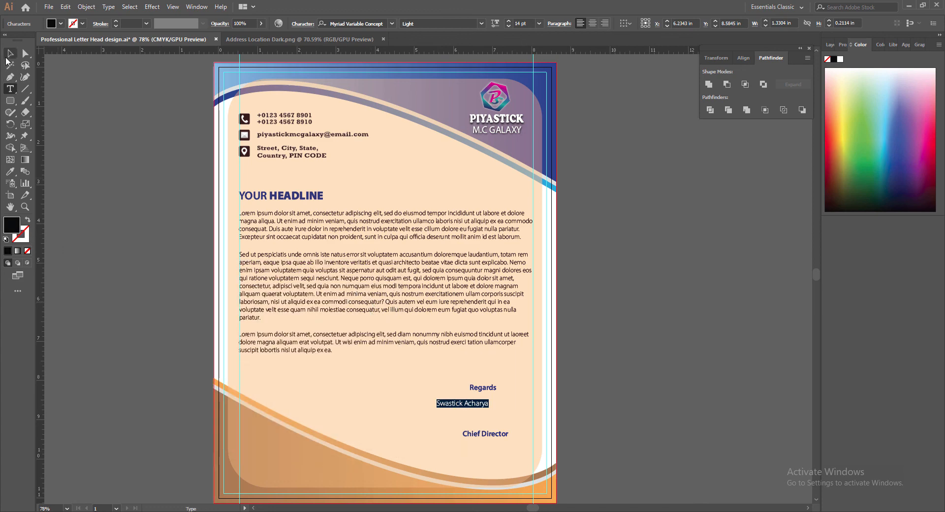
Set the name's font to Freestyle Script.
{"action": "left_click", "coordinate": [392, 23]}
{"action": "scroll", "coordinate": [493, 227], "scroll_direction": "down", "scroll_amount": 5}
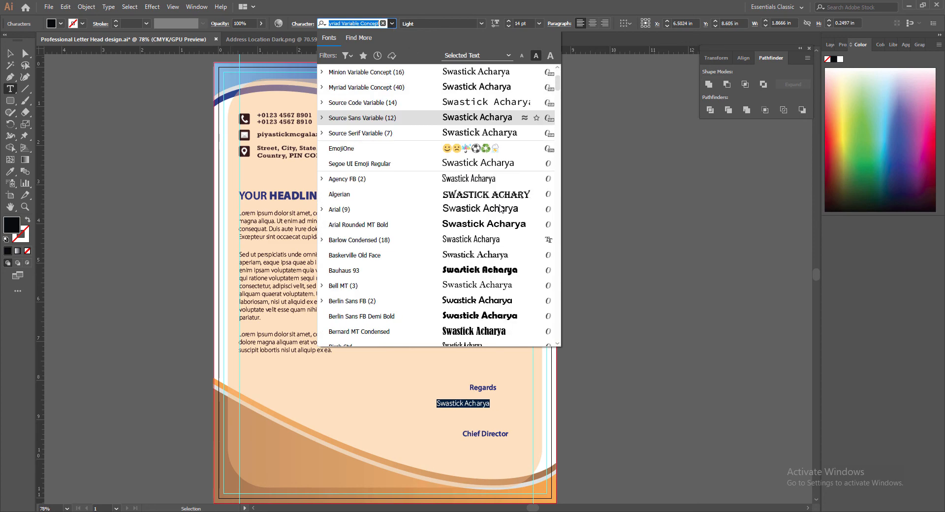
{"action": "scroll", "coordinate": [492, 226], "scroll_direction": "down", "scroll_amount": 3}
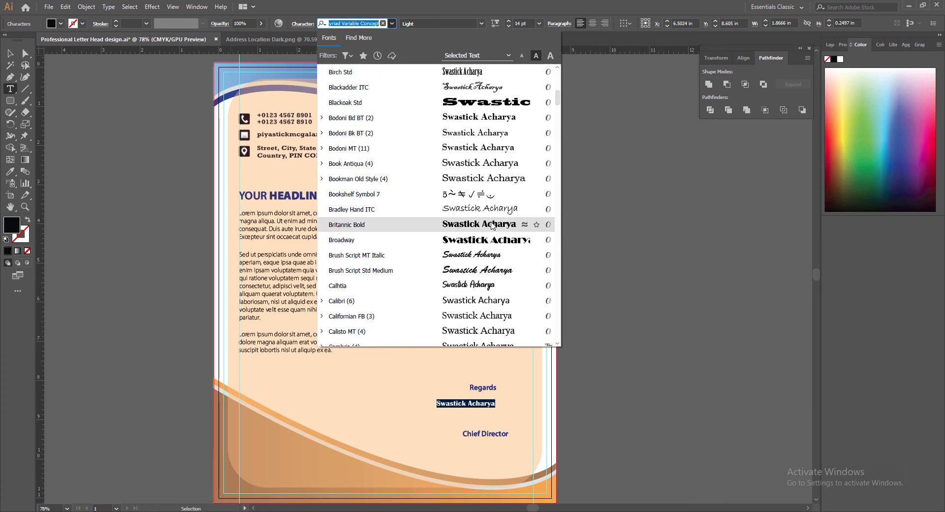
{"action": "scroll", "coordinate": [492, 252], "scroll_direction": "down", "scroll_amount": 4}
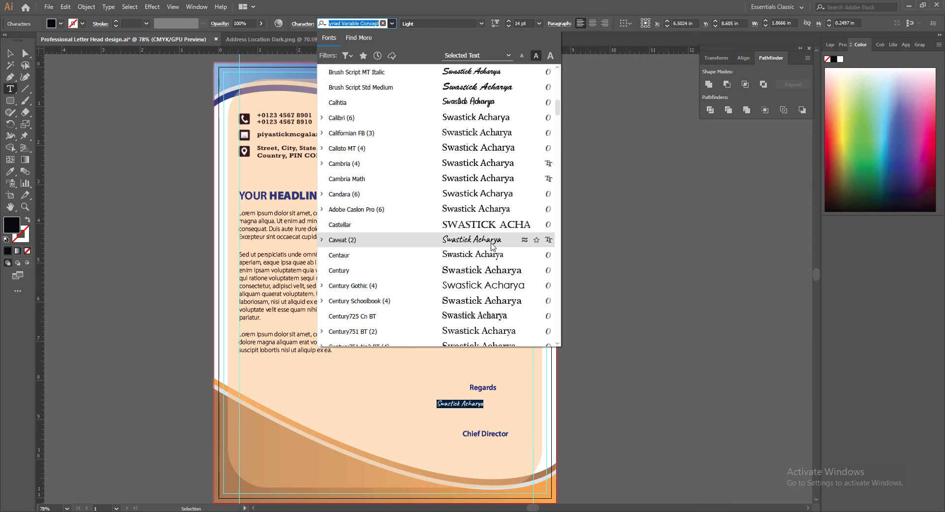
{"action": "scroll", "coordinate": [491, 252], "scroll_direction": "down", "scroll_amount": 3}
{"action": "scroll", "coordinate": [489, 269], "scroll_direction": "down", "scroll_amount": 2}
{"action": "scroll", "coordinate": [489, 272], "scroll_direction": "down", "scroll_amount": 4}
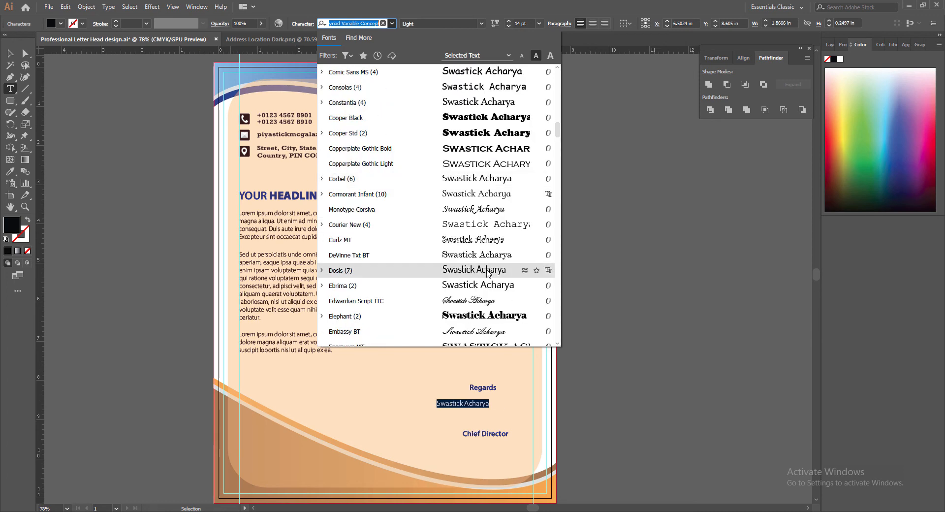
{"action": "scroll", "coordinate": [487, 276], "scroll_direction": "down", "scroll_amount": 1}
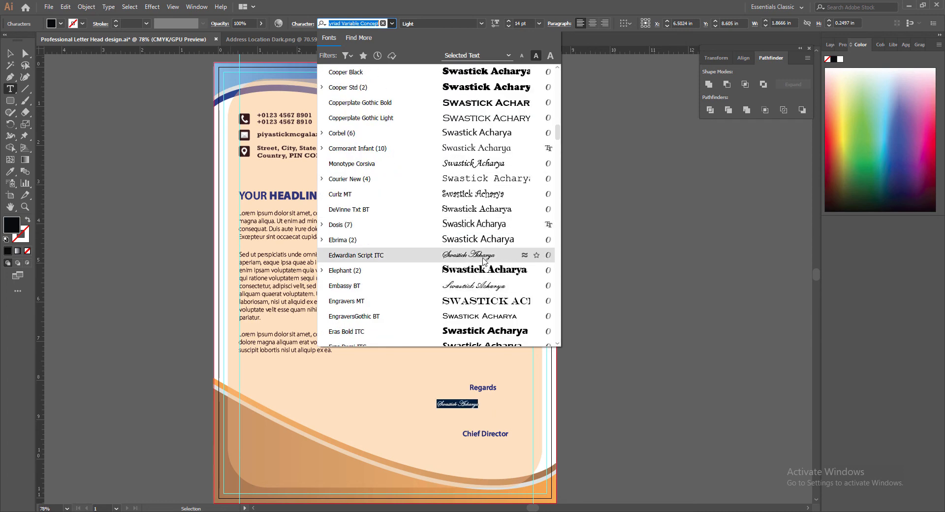
{"action": "scroll", "coordinate": [485, 275], "scroll_direction": "down", "scroll_amount": 6}
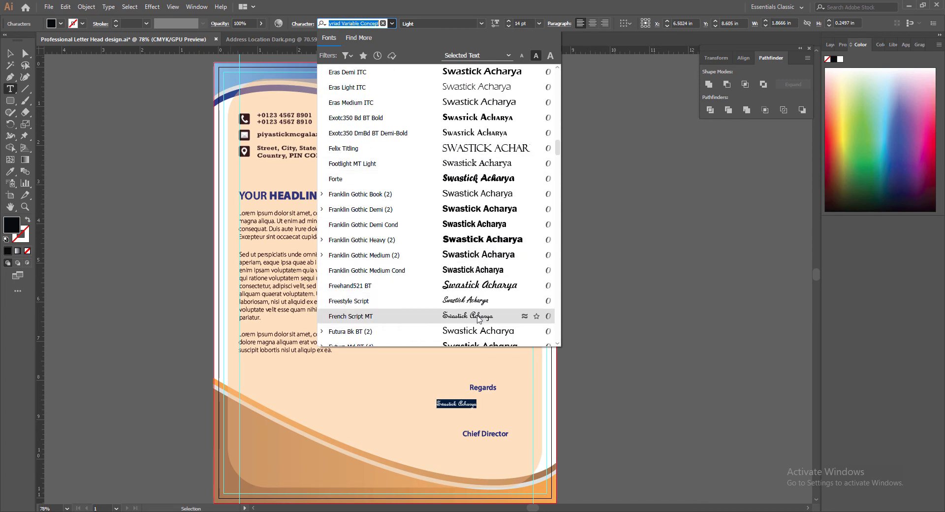
{"action": "left_click", "coordinate": [476, 301]}
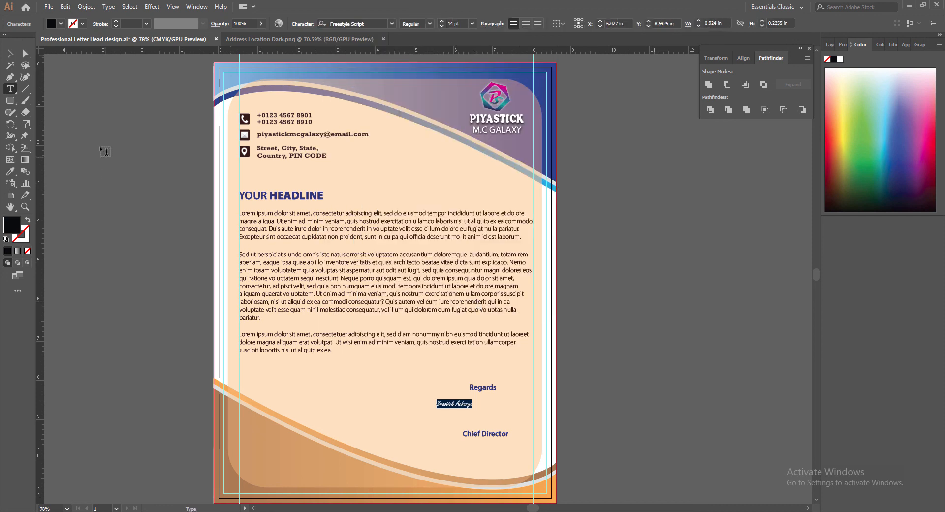
Enlarge the signature text to 33 pt.
{"action": "left_click", "coordinate": [11, 55]}
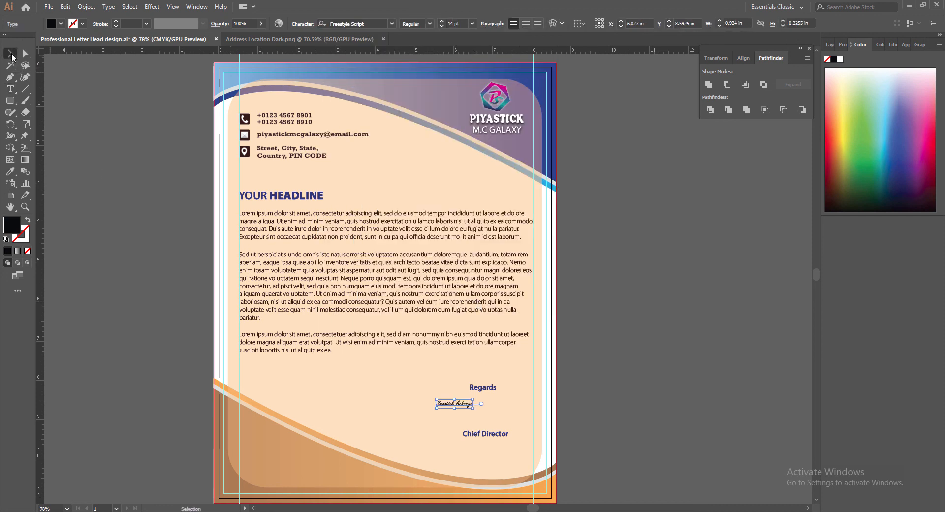
{"action": "left_click", "coordinate": [441, 22]}
{"action": "left_click", "coordinate": [442, 21]}
{"action": "left_click", "coordinate": [441, 21]}
{"action": "left_click", "coordinate": [442, 22]}
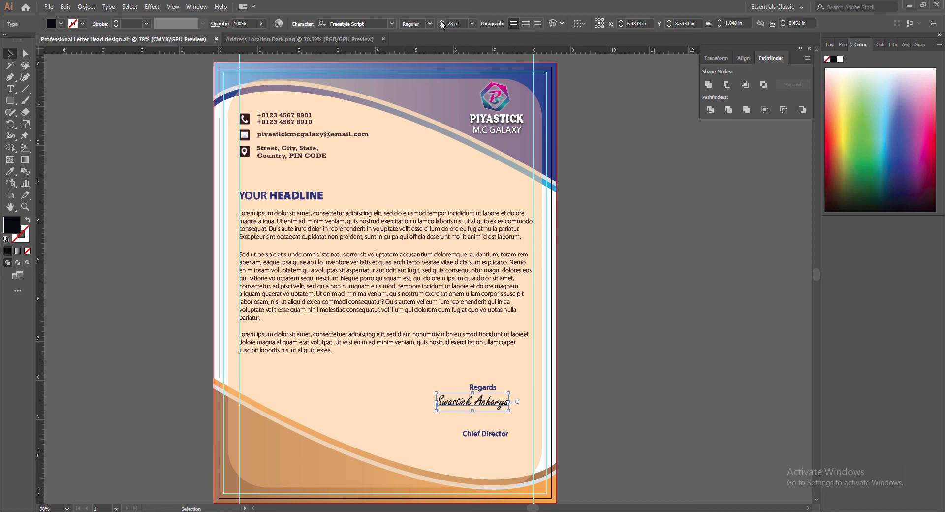
{"action": "left_click", "coordinate": [442, 21]}
{"action": "left_click", "coordinate": [441, 21]}
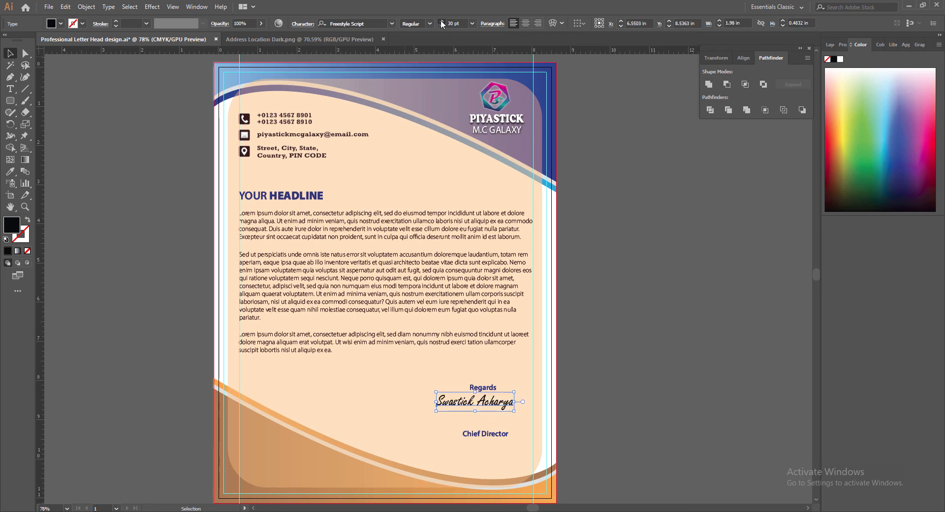
{"action": "left_click", "coordinate": [441, 21]}
{"action": "left_click", "coordinate": [442, 22]}
{"action": "left_click", "coordinate": [441, 21]}
Move the signature down between Regards and Chief Director and nudge it into place.
{"action": "left_click_drag", "start_coordinate": [494, 407], "coordinate": [495, 412]}
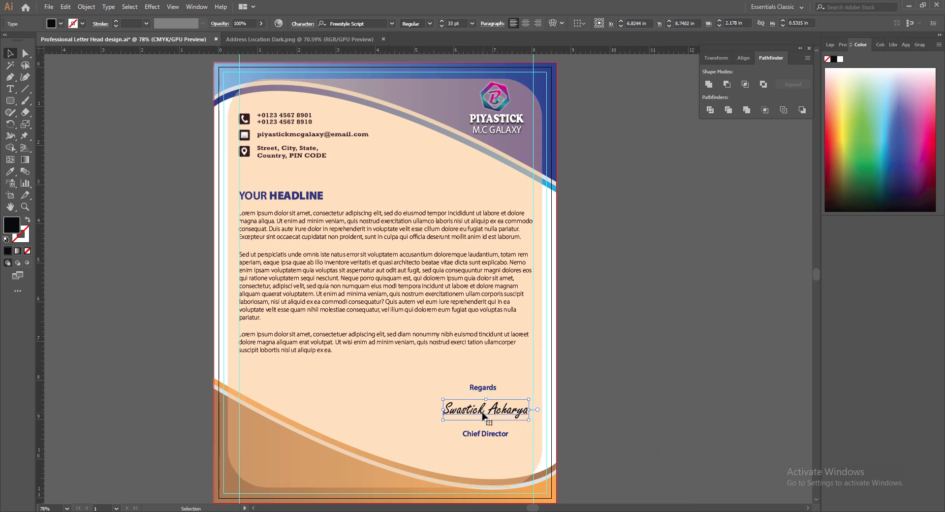
{"action": "left_click_drag", "start_coordinate": [482, 413], "coordinate": [485, 414]}
{"action": "key", "text": "Left"}
{"action": "key", "text": "Left"}
{"action": "key", "text": "Left"}
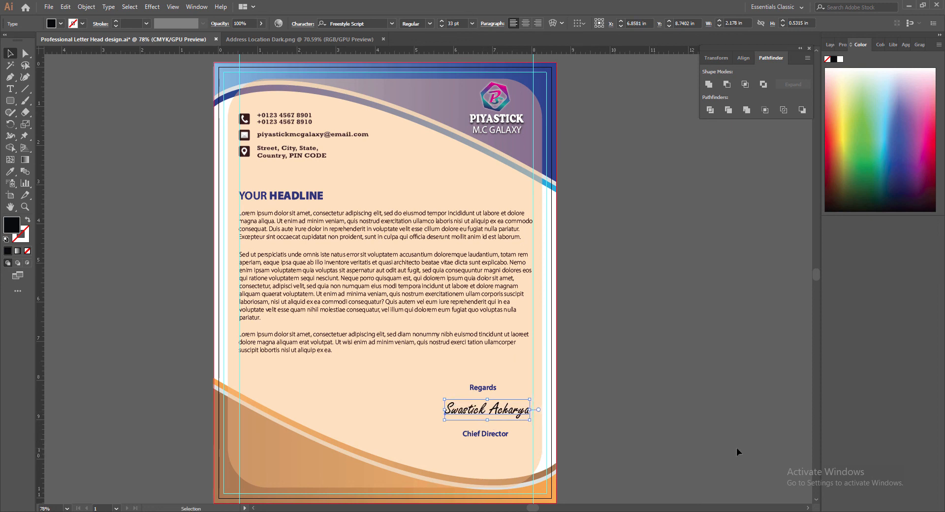
{"action": "key", "text": "Up"}
{"action": "key", "text": "Up"}
{"action": "key", "text": "Up"}
{"action": "key", "text": "Up"}
{"action": "key", "text": "Up"}
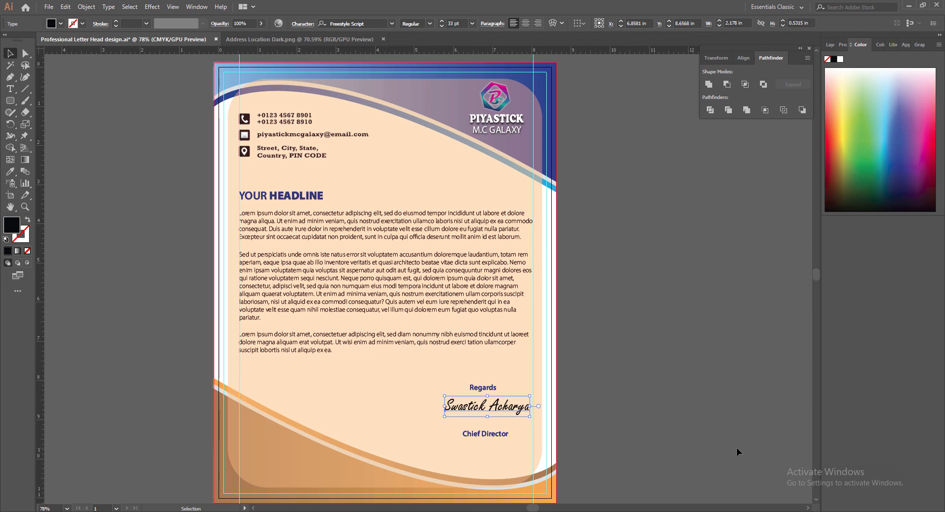
{"action": "key", "text": "Left"}
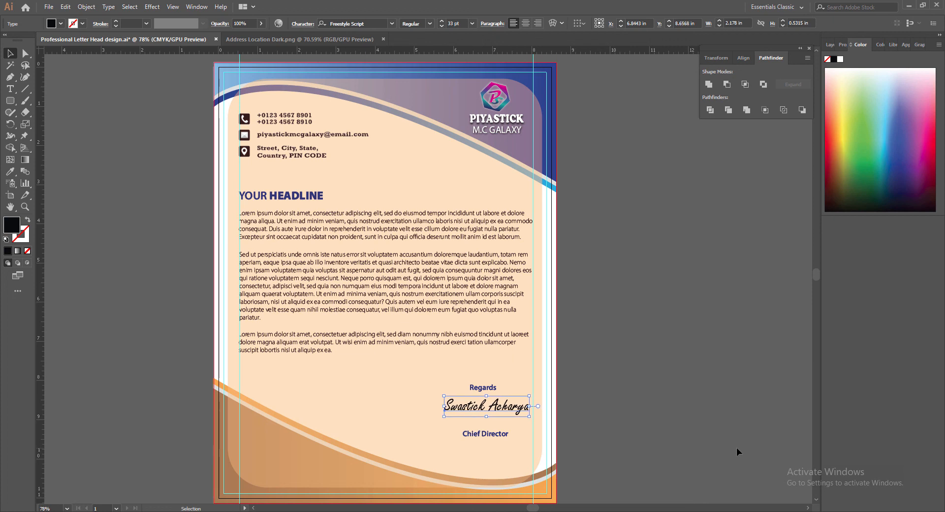
Nudge Chief Director up toward the signature, then undo the extra nudges.
{"action": "left_click", "coordinate": [494, 436]}
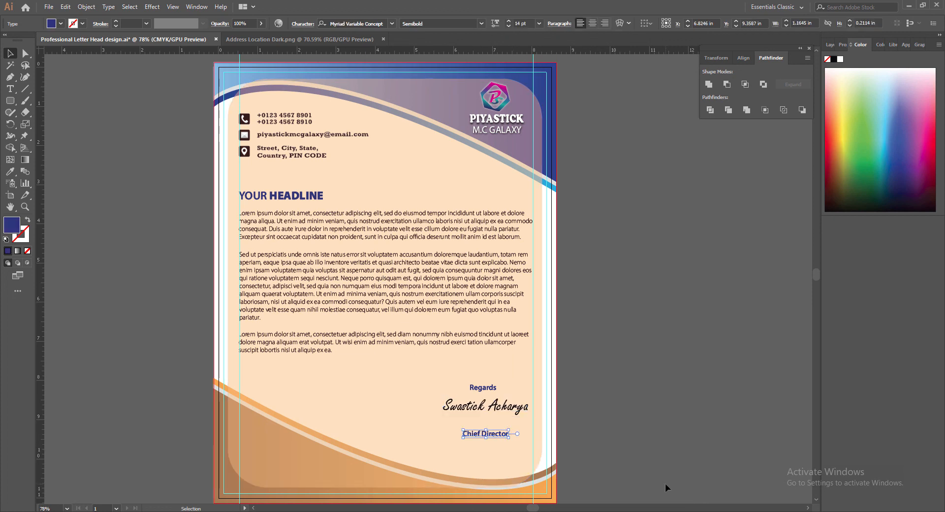
{"action": "key", "text": "Up"}
{"action": "key", "text": "Up"}
{"action": "key", "text": "Up"}
{"action": "key", "text": "Up"}
{"action": "key", "text": "Up"}
{"action": "key", "text": "Up"}
{"action": "key", "text": "Up"}
{"action": "key", "text": "Up"}
{"action": "key", "text": "Up"}
{"action": "key", "text": "Up"}
{"action": "key", "text": "Up"}
{"action": "key", "text": "Up"}
{"action": "key", "text": "Up"}
{"action": "key", "text": "Up"}
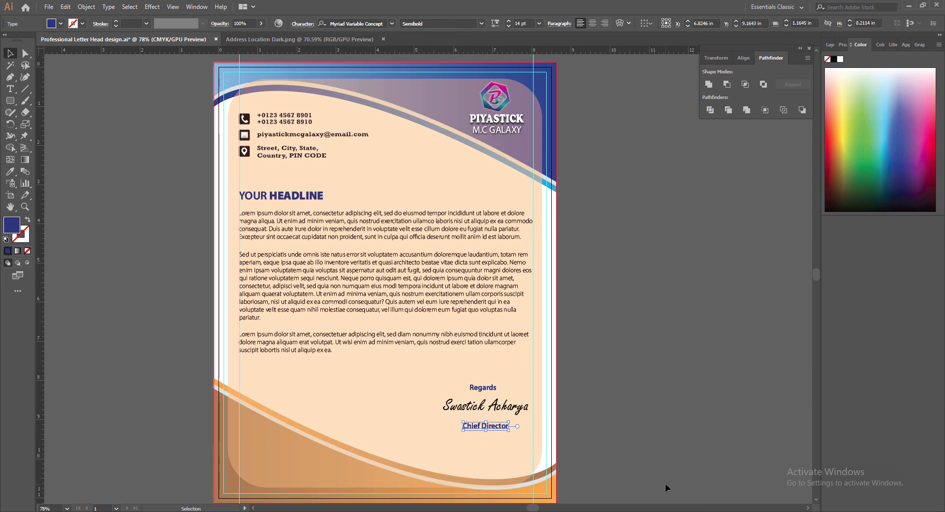
{"action": "key", "text": "Up"}
{"action": "key", "text": "Up"}
{"action": "key", "text": "Up"}
{"action": "key", "text": "Up"}
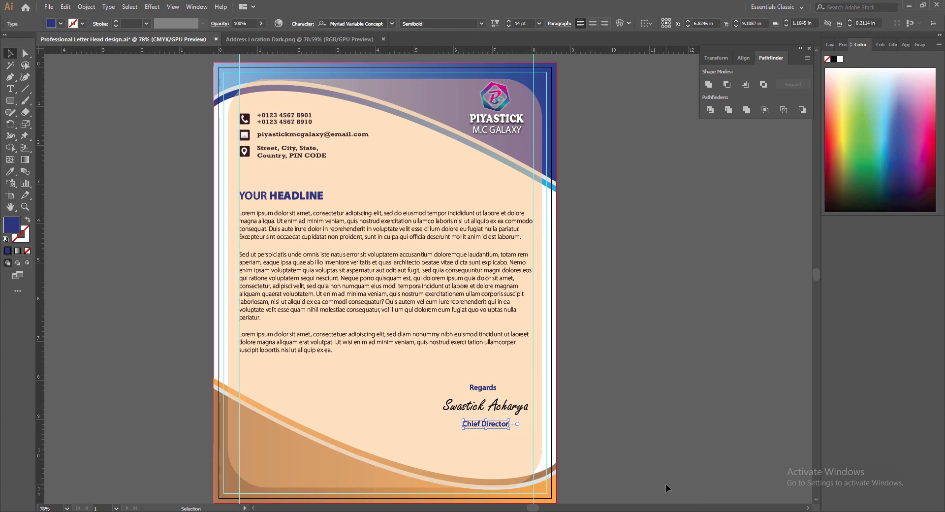
{"action": "left_click", "coordinate": [634, 445]}
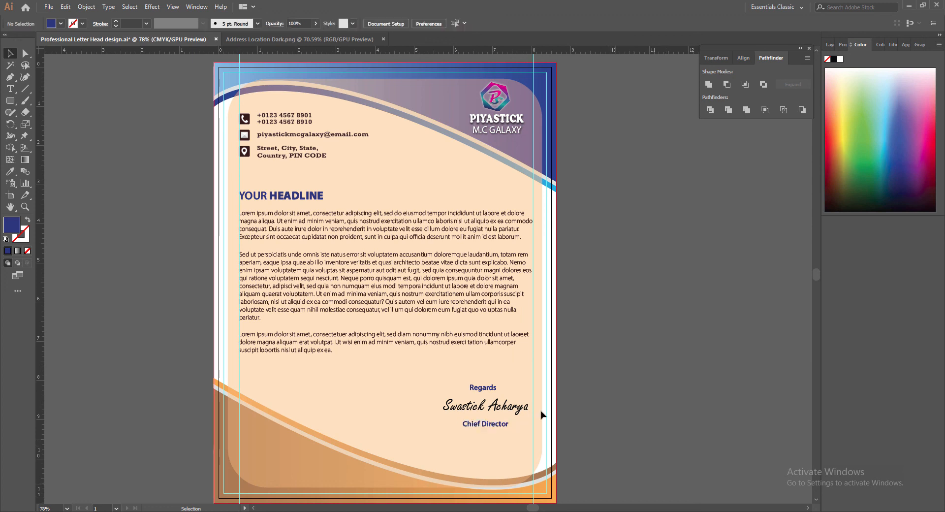
{"action": "left_click", "coordinate": [483, 387]}
{"action": "key", "text": "ctrl+z"}
{"action": "key", "text": "ctrl+z"}
{"action": "key", "text": "ctrl+z"}
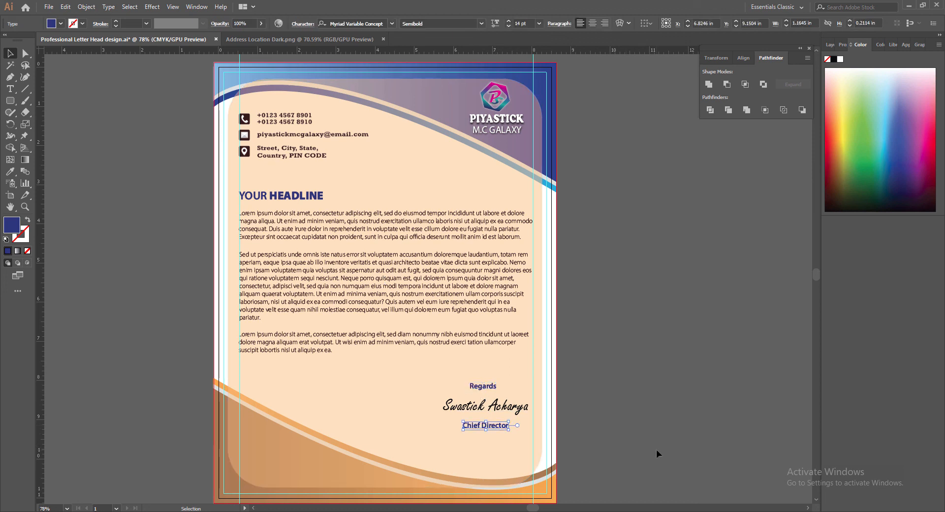
{"action": "key", "text": "ctrl+z"}
{"action": "key", "text": "ctrl+z"}
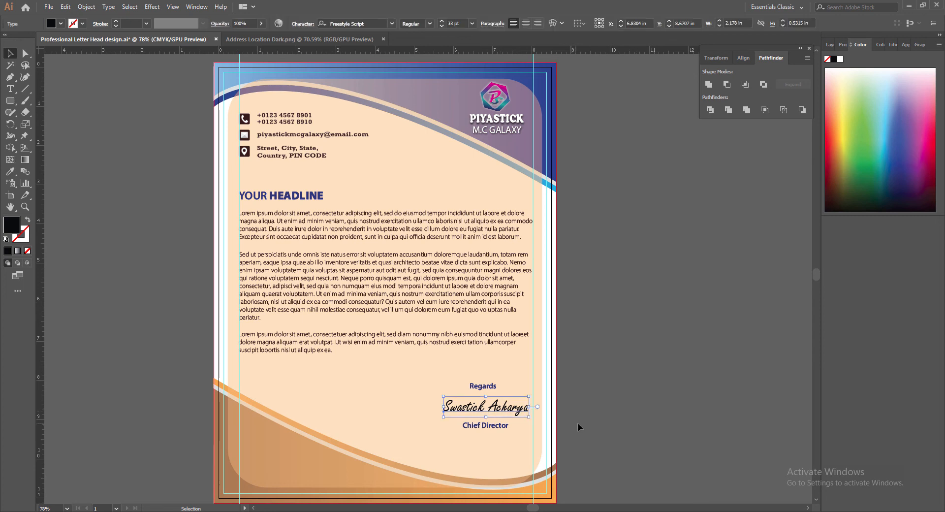
Nudge the signature slightly left and save the letterhead.
{"action": "key", "text": "Left"}
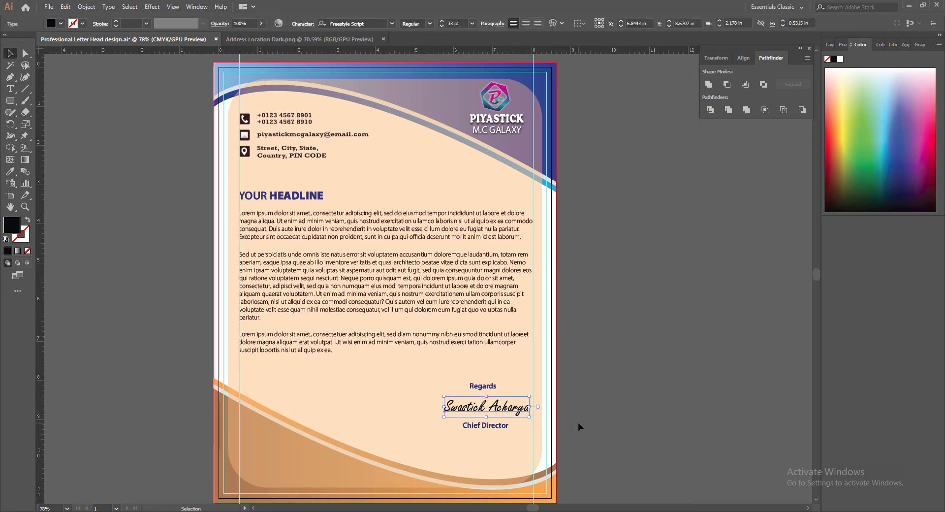
{"action": "left_click", "coordinate": [578, 423]}
{"action": "left_click", "coordinate": [513, 408]}
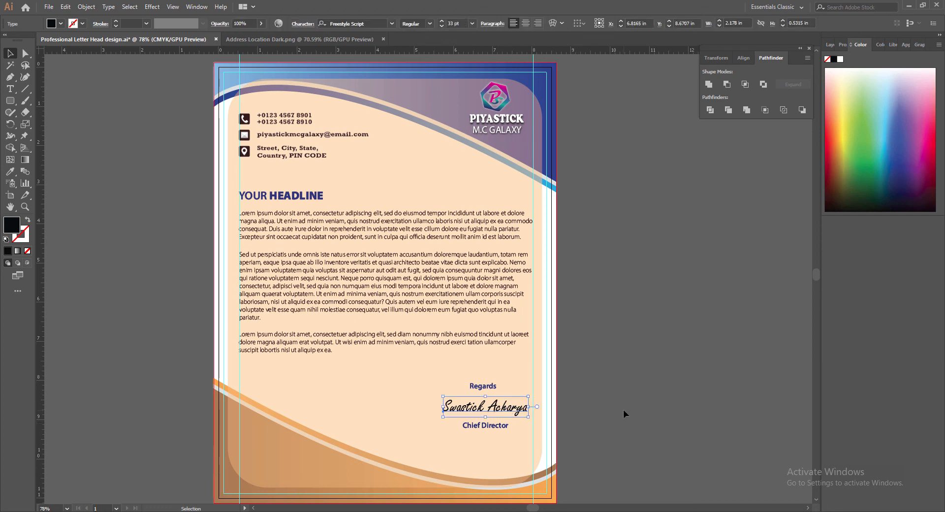
{"action": "left_click", "coordinate": [624, 410]}
{"action": "key", "text": "a"}
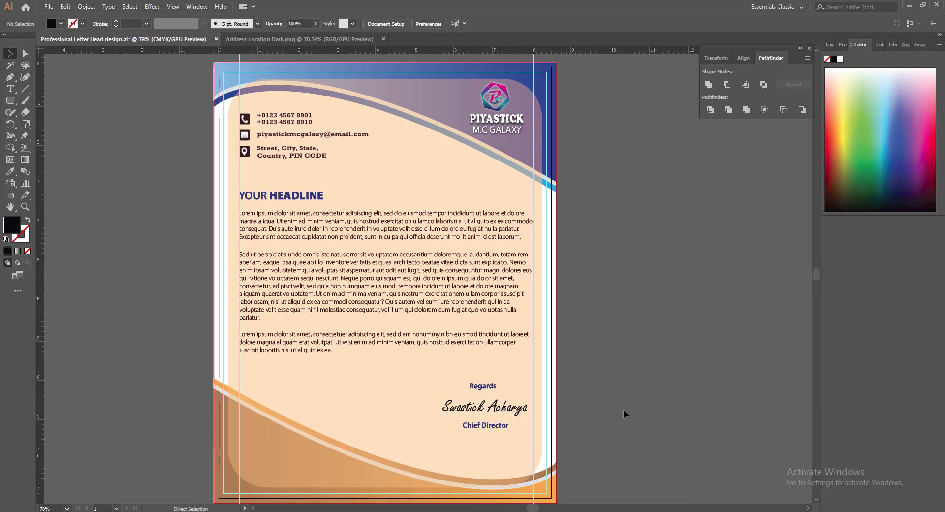
{"action": "key", "text": "ctrl+s"}
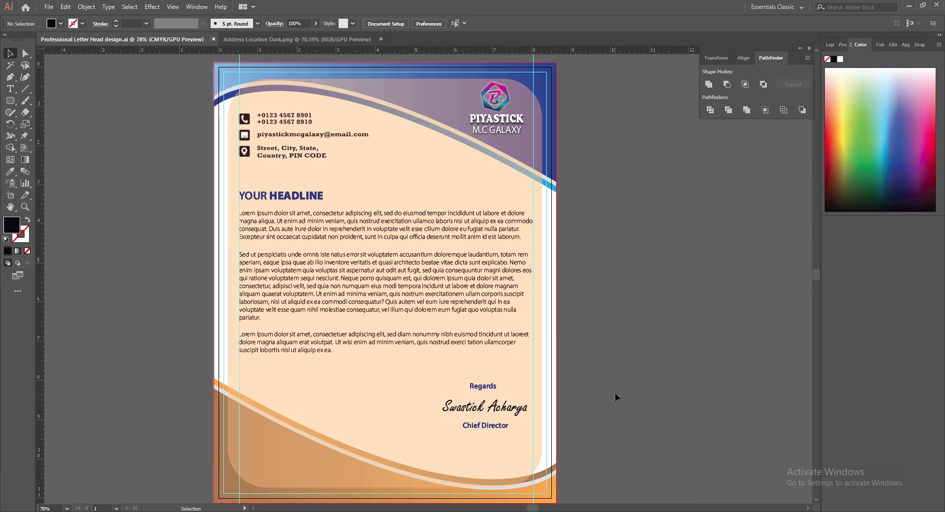
Nudge the PIYASTICK logo group down, right, and down again in the top-right corner.
{"action": "left_click", "coordinate": [320, 466]}
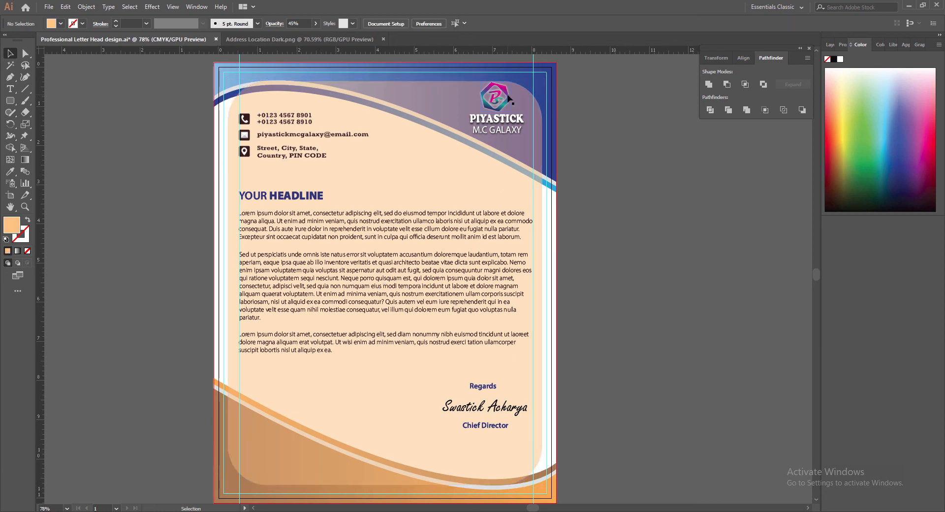
{"action": "left_click", "coordinate": [508, 97]}
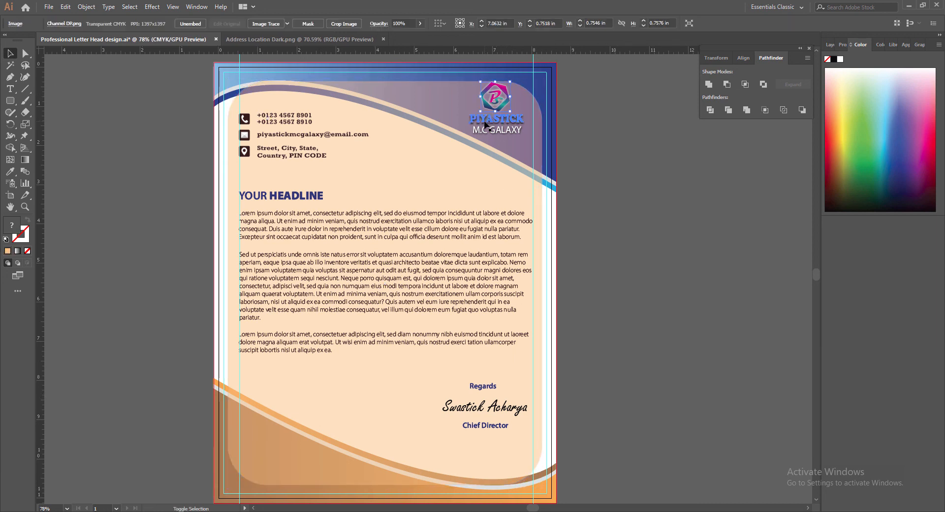
{"action": "key", "text": "Down"}
{"action": "key", "text": "Down"}
{"action": "key", "text": "Down"}
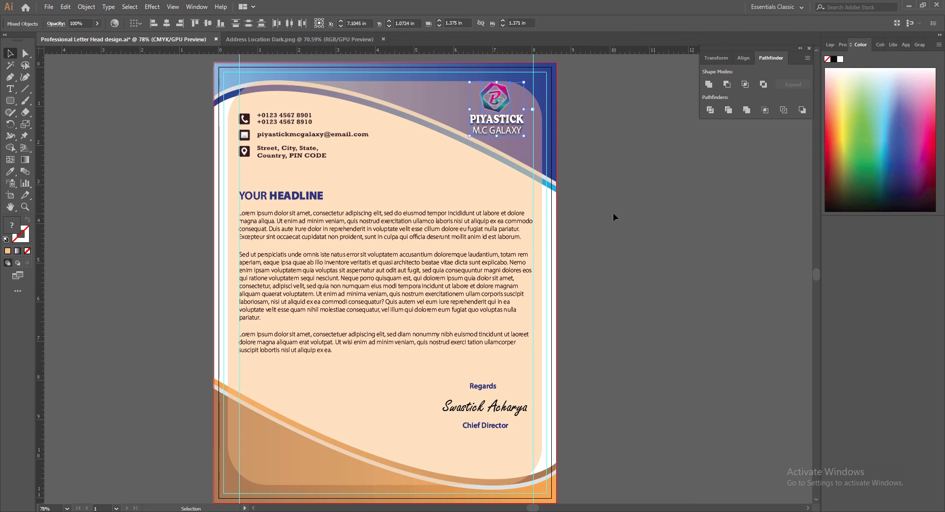
{"action": "key", "text": "Right"}
{"action": "key", "text": "Right"}
{"action": "key", "text": "Right"}
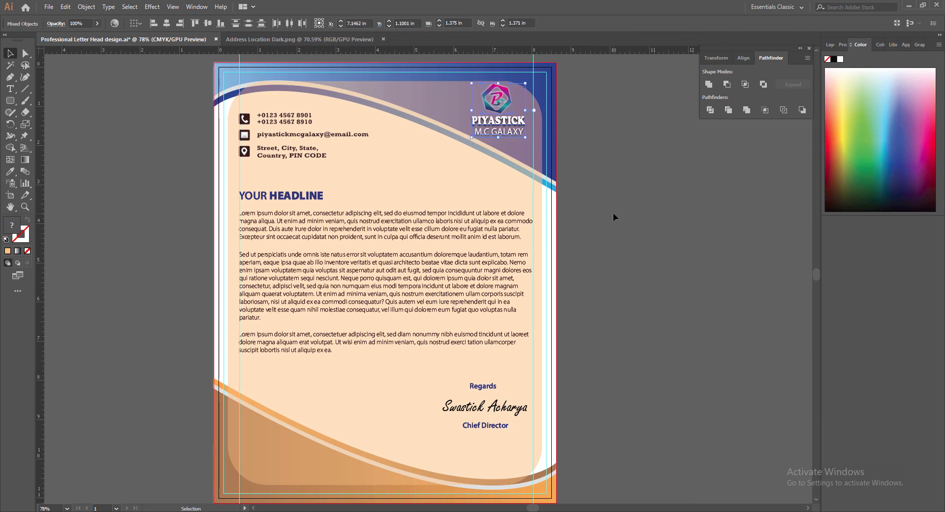
{"action": "key", "text": "Down"}
{"action": "key", "text": "Down"}
{"action": "key", "text": "Down"}
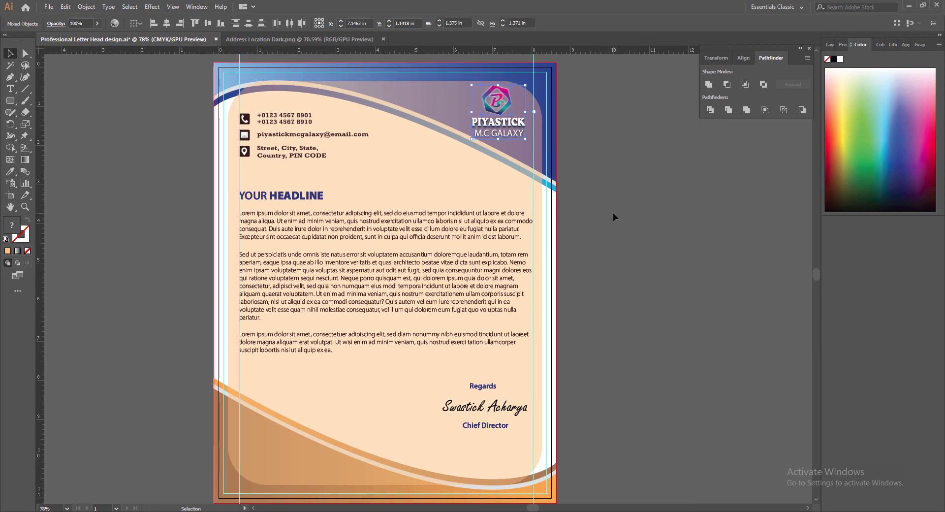
{"action": "left_click", "coordinate": [613, 213]}
Reselect the logo and its M.C GALAXY text and nudge it back up two steps.
{"action": "left_click", "coordinate": [506, 95]}
{"action": "left_click", "coordinate": [501, 123], "text": "shift"}
{"action": "left_click", "coordinate": [496, 135], "text": "shift"}
{"action": "key", "text": "Up"}
{"action": "key", "text": "Up"}
{"action": "left_click", "coordinate": [649, 238]}
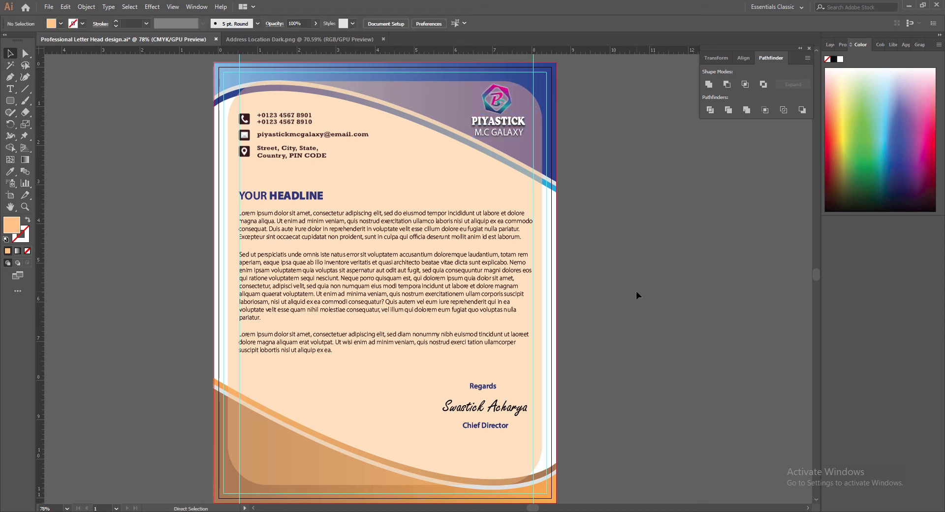
Set the translucent cream panel's height to 10.305 in.
{"action": "left_click", "coordinate": [450, 108]}
{"action": "key", "text": "Up"}
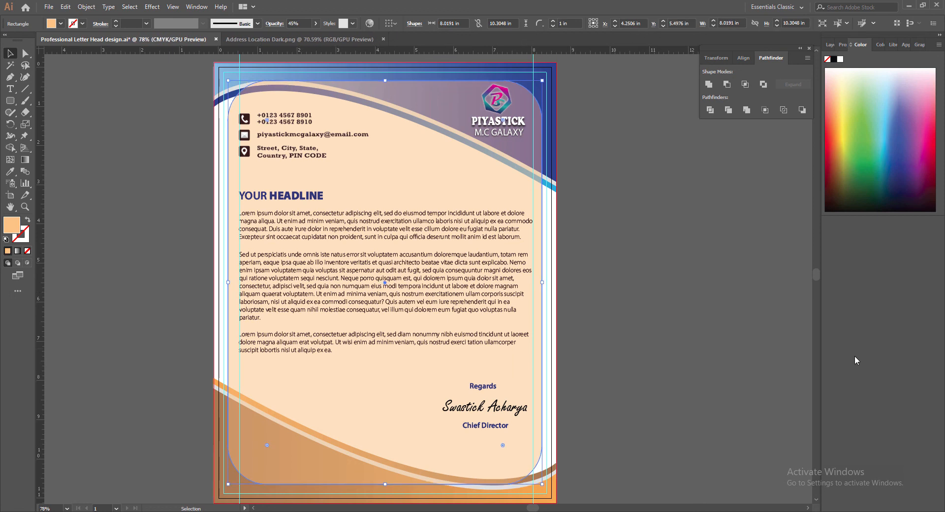
{"action": "left_click", "coordinate": [694, 385]}
{"action": "left_click", "coordinate": [338, 481]}
{"action": "key", "text": "Down"}
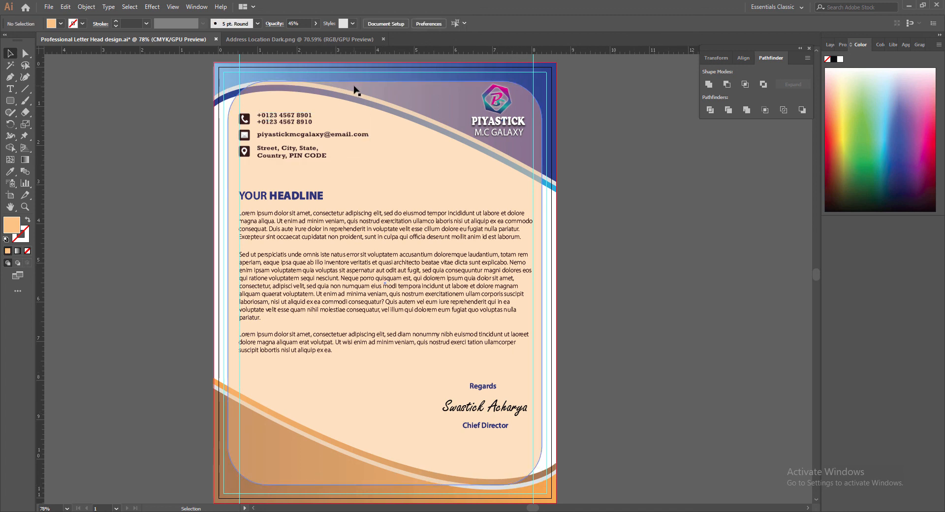
{"action": "left_click", "coordinate": [798, 23]}
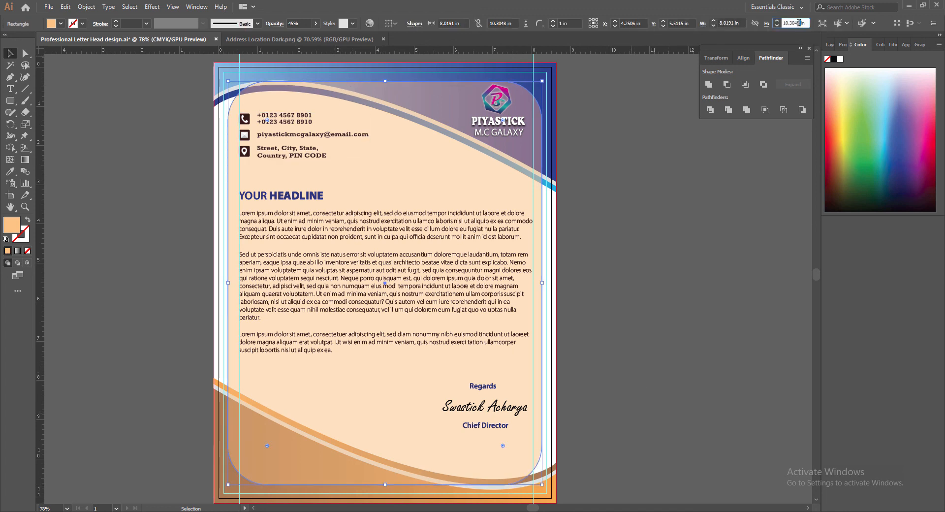
{"action": "key", "text": "Return"}
{"action": "left_click_drag", "start_coordinate": [802, 23], "coordinate": [794, 23]}
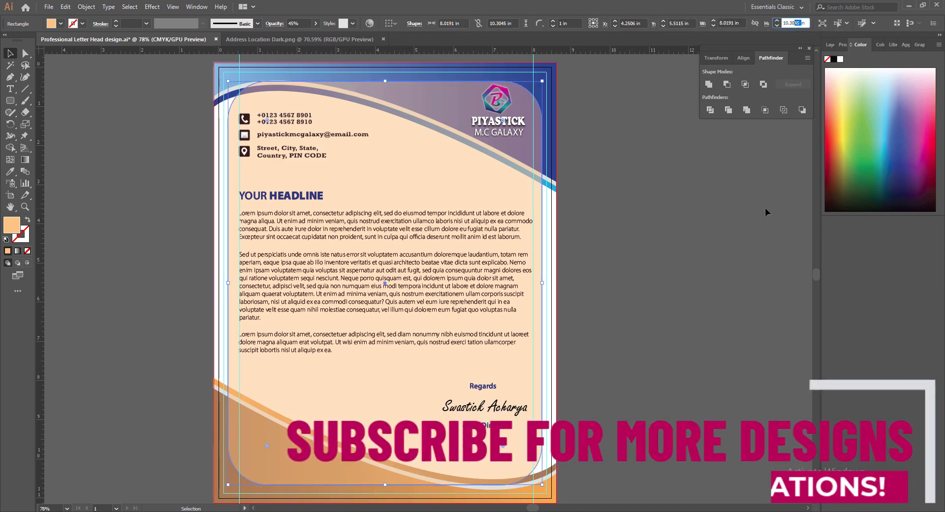
{"action": "type", "text": "5"}
{"action": "key", "text": "Return"}
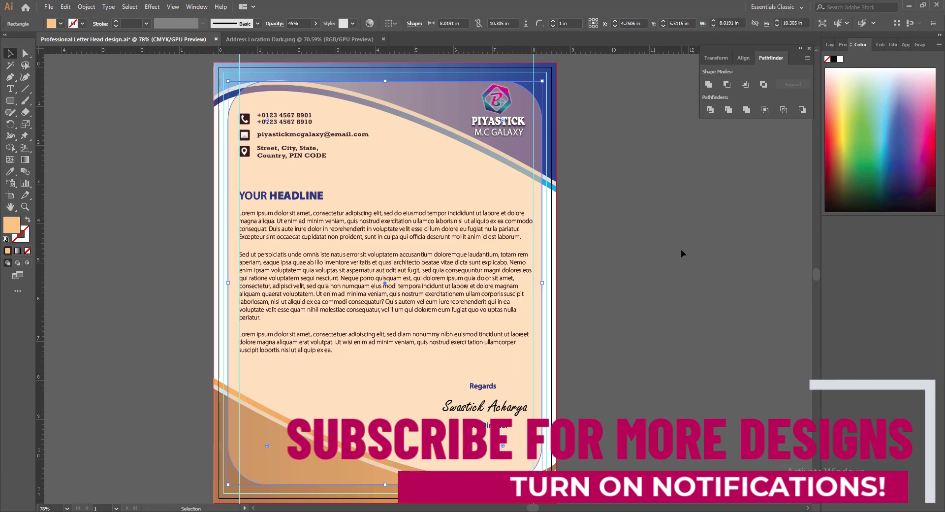
Extend the panel's bottom edge down and top edge up slightly.
{"action": "key", "text": "Up"}
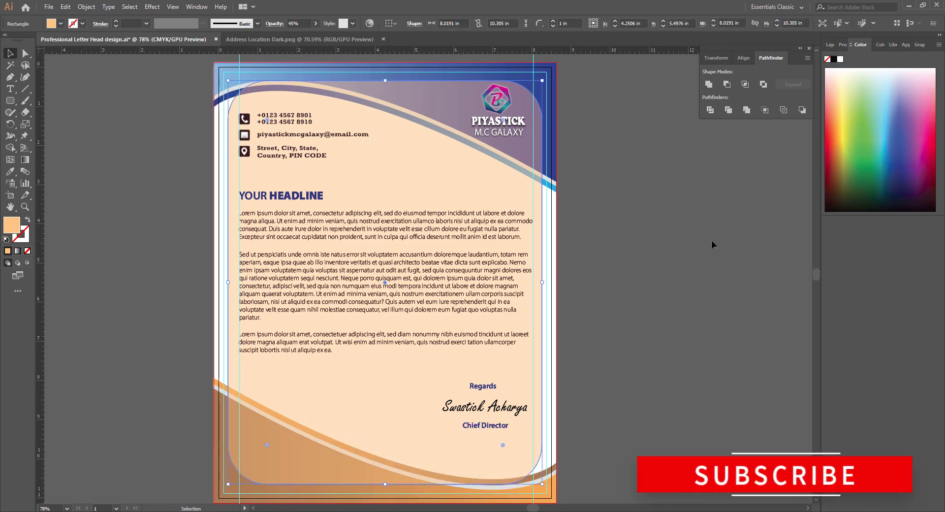
{"action": "left_click_drag", "start_coordinate": [385, 484], "coordinate": [386, 484]}
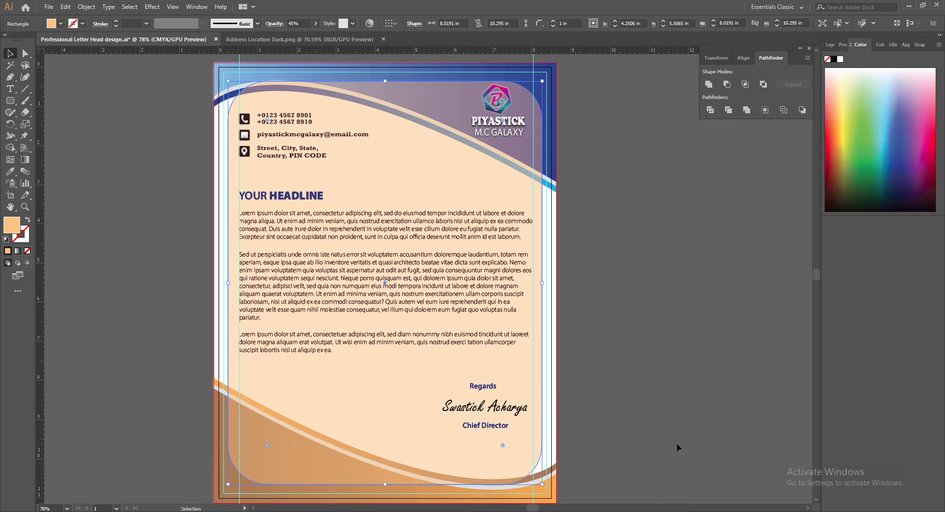
{"action": "left_click_drag", "start_coordinate": [386, 82], "coordinate": [385, 79]}
{"action": "left_click", "coordinate": [611, 253]}
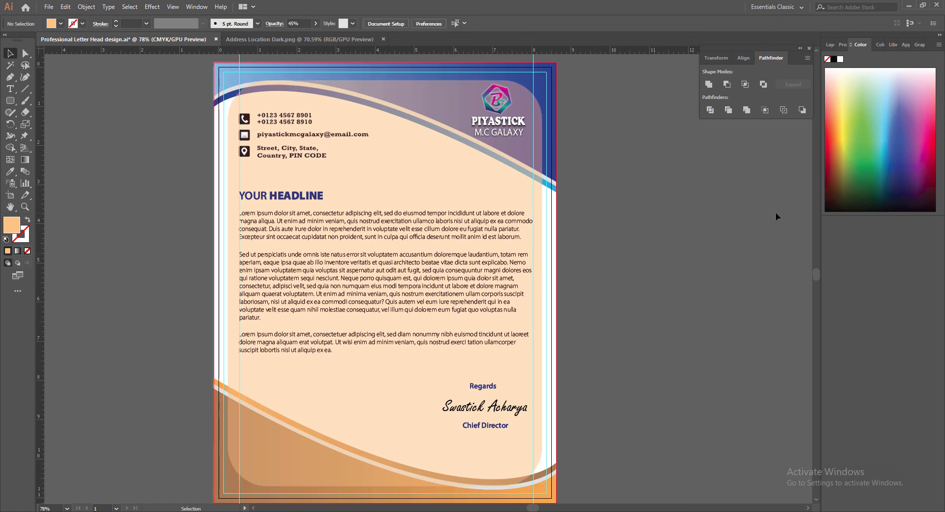
Remove both vertical guides and save the letterhead.
{"action": "left_click_drag", "start_coordinate": [240, 62], "coordinate": [41, 62]}
{"action": "left_click_drag", "start_coordinate": [541, 64], "coordinate": [41, 73]}
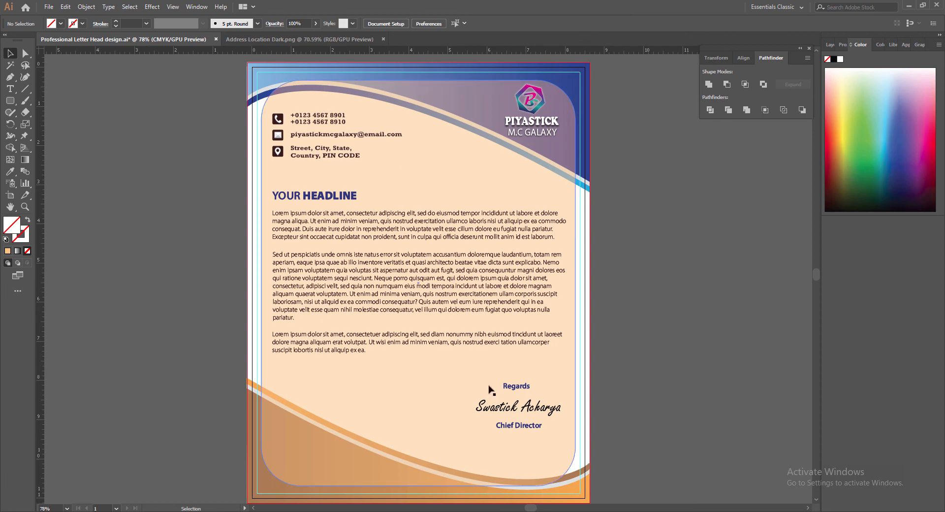
{"action": "key", "text": "ctrl+s"}
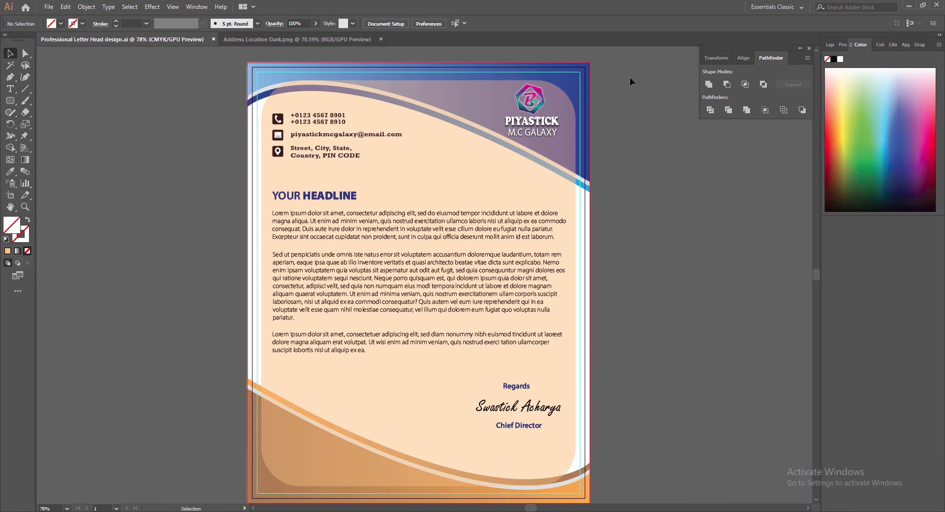
{"action": "scroll", "coordinate": [672, 266], "scroll_direction": "down", "scroll_amount": 1}
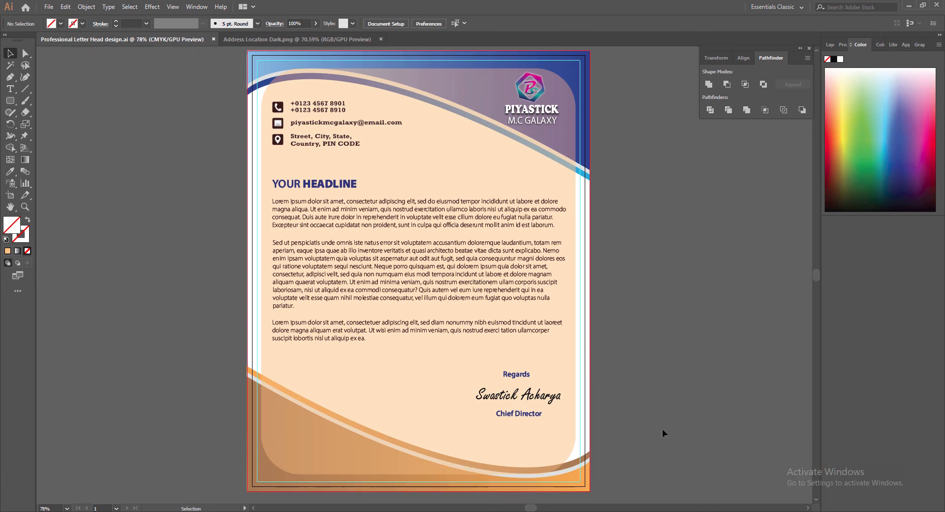
Close the Address Location Dark.png document.
{"action": "left_click", "coordinate": [381, 39]}
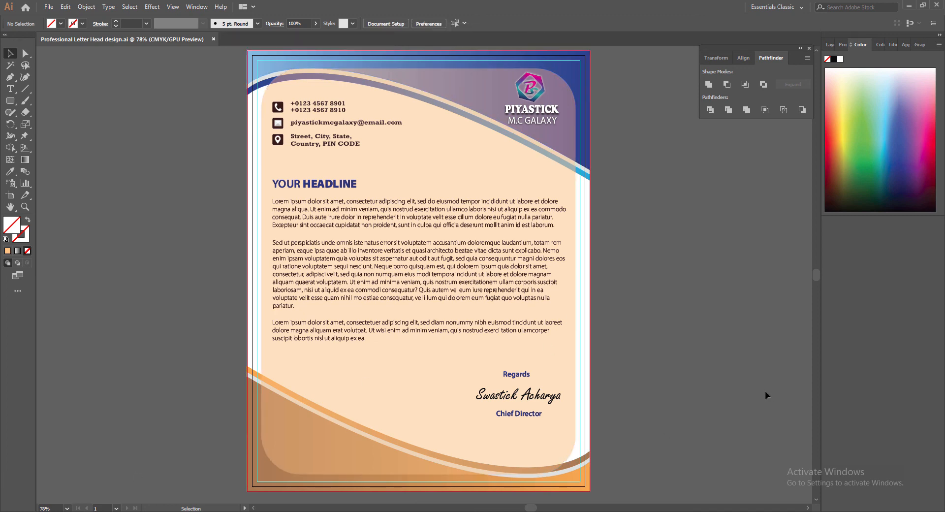
{"action": "left_click", "coordinate": [816, 50]}
{"action": "scroll", "coordinate": [814, 272], "scroll_direction": "down", "scroll_amount": 1}
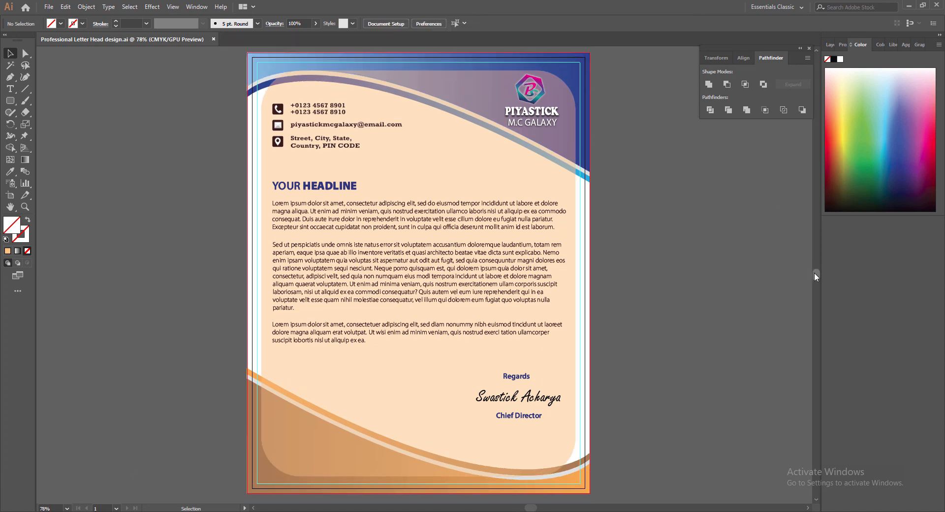